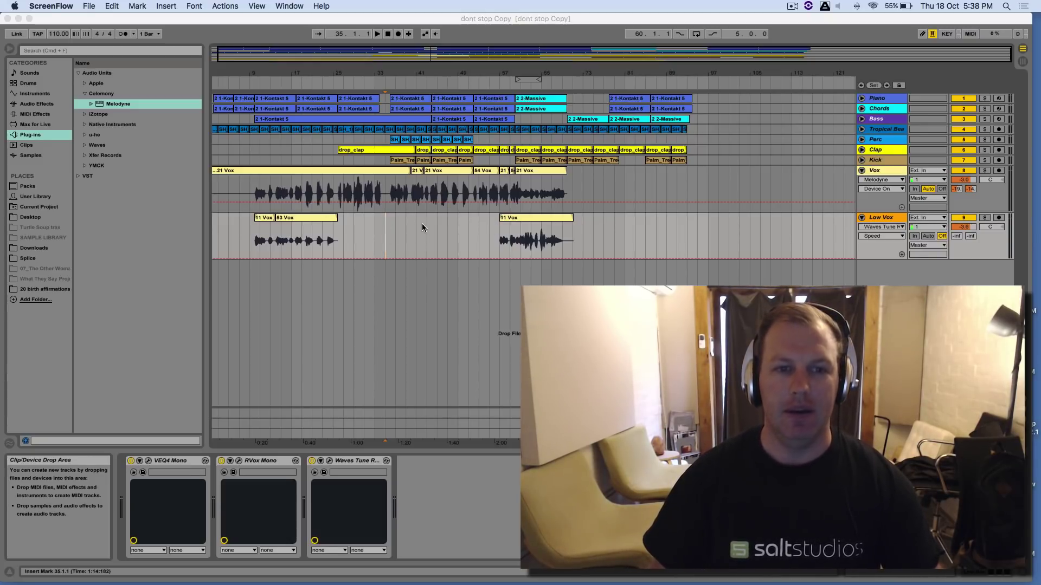
Focus Ableton Live and place the playback start marker at bar 29 in the Low Vox lane
left_click(363, 235)
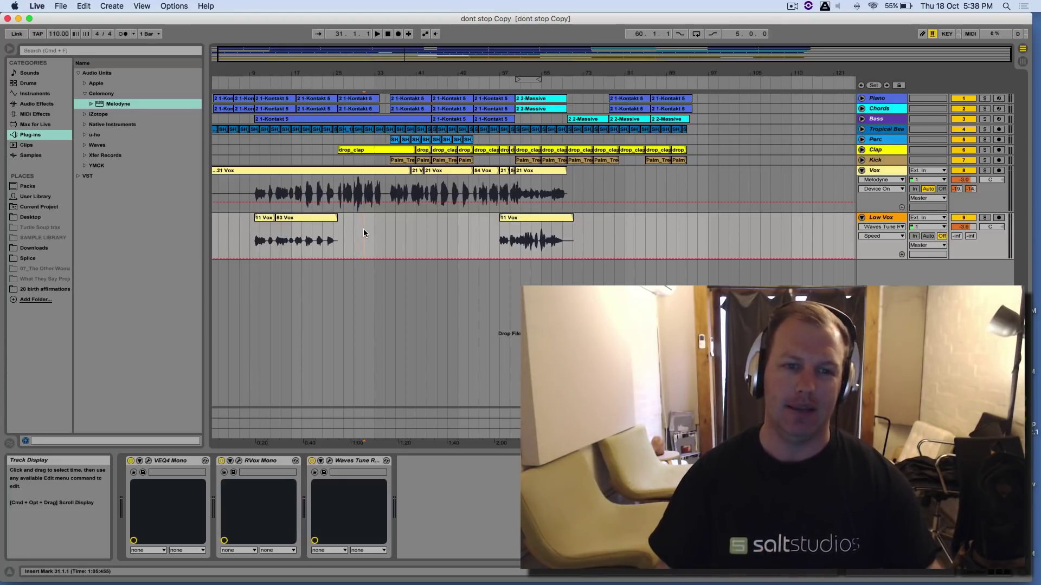
left_click(353, 228)
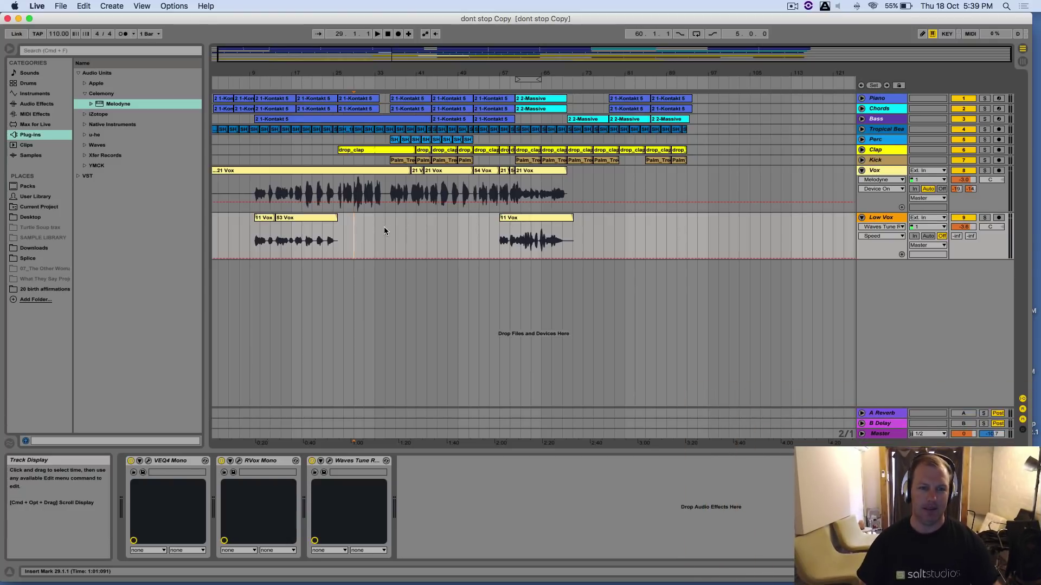
Play the vocals from bar 29, zooming around bars 31–48, then select Vox to show its plug-ins
key("space")
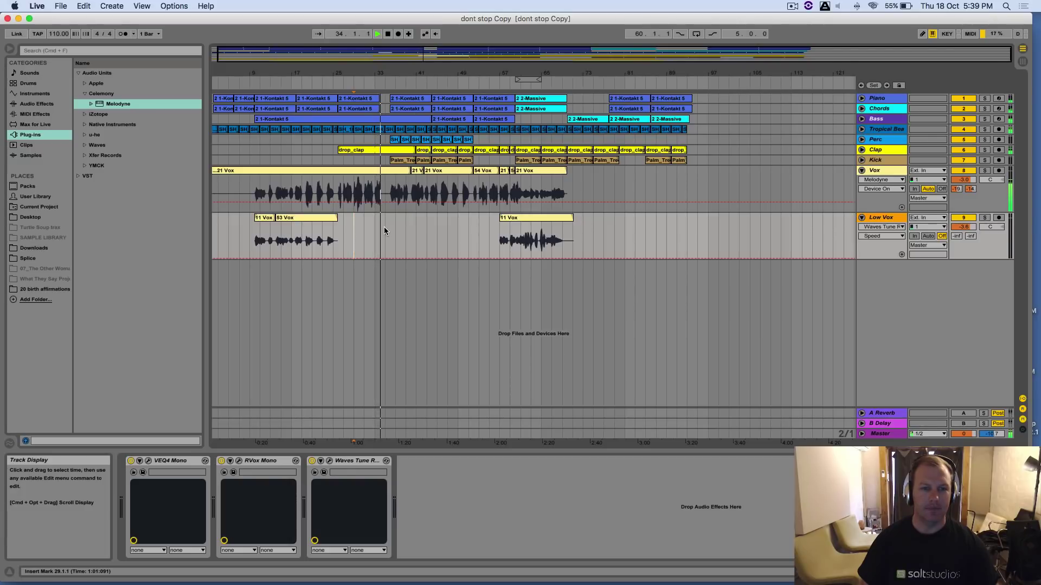
left_click_drag(384, 73, 383, 141)
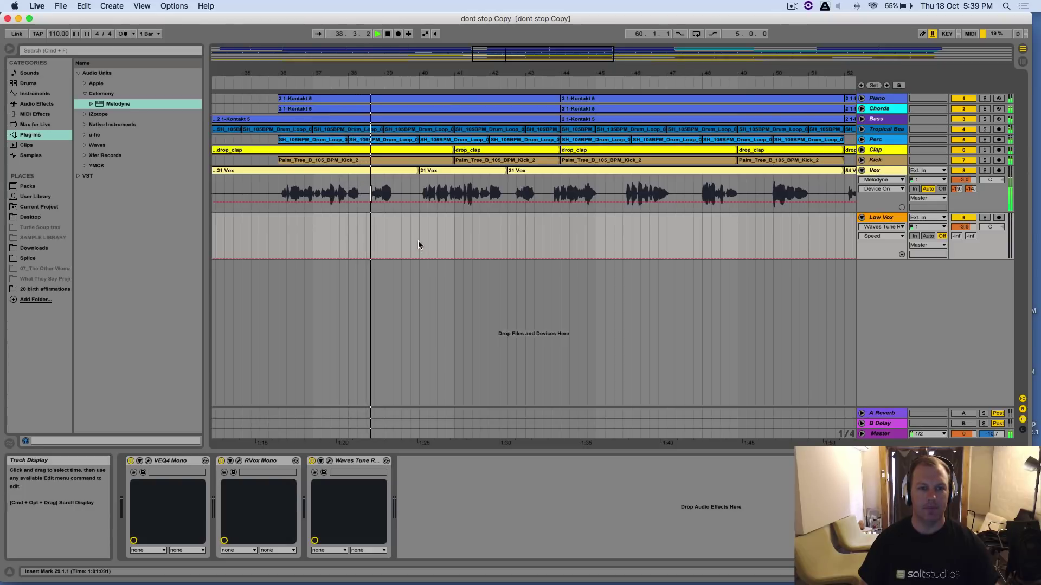
key("space")
left_click_drag(390, 76, 464, 213)
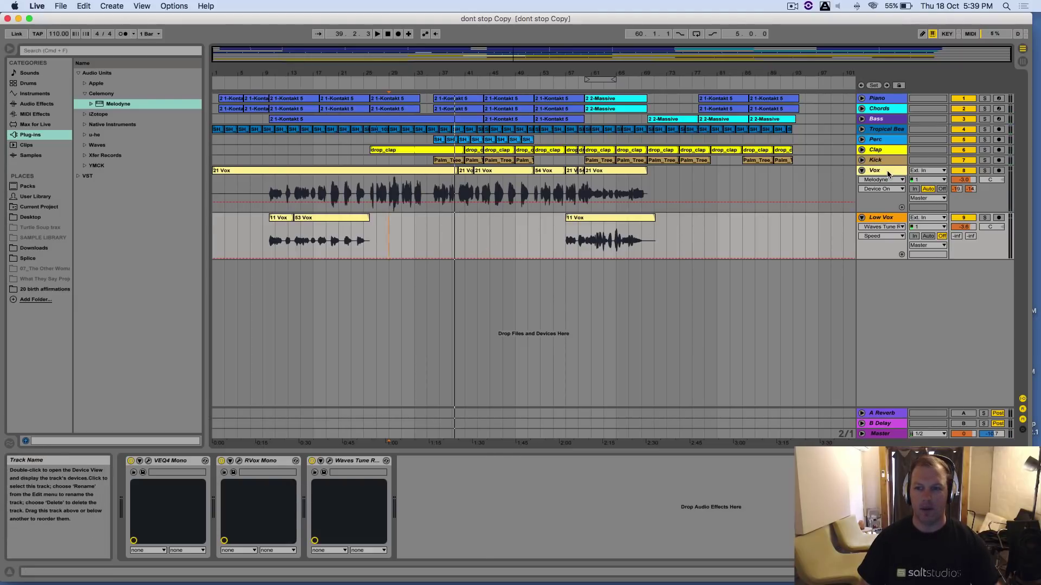
left_click(875, 188)
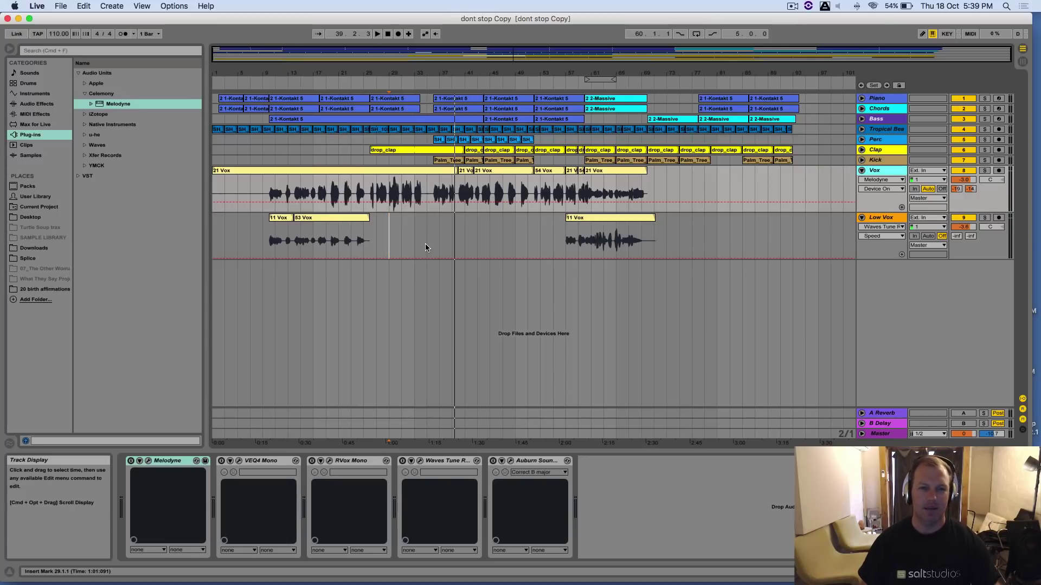
Turn on VEQ4 Mono, RVox Mono and Waves Tune on Vox, and re-enable the A Reverb and B Delay returns
key("plus")
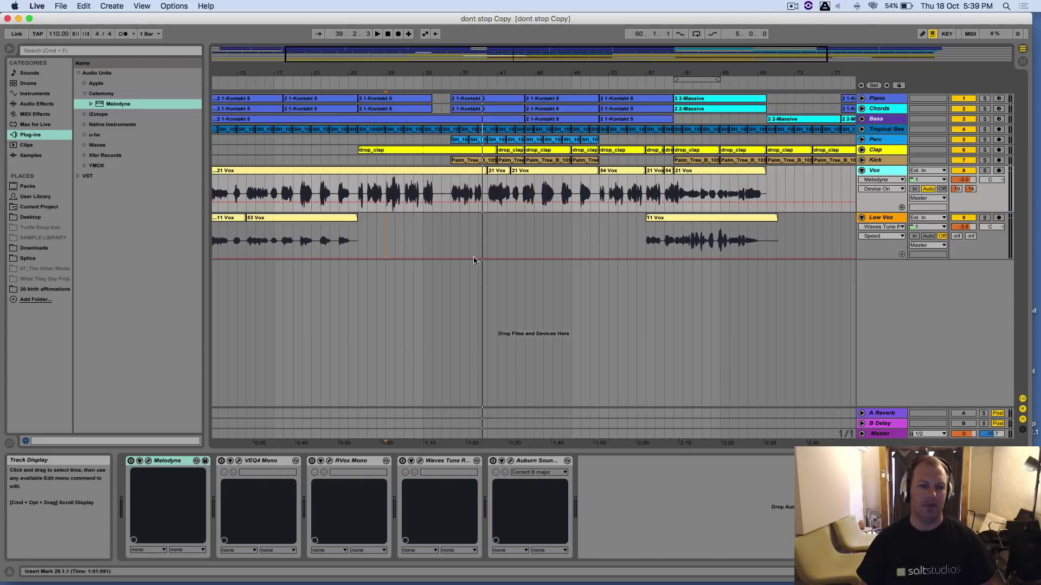
left_click(448, 462)
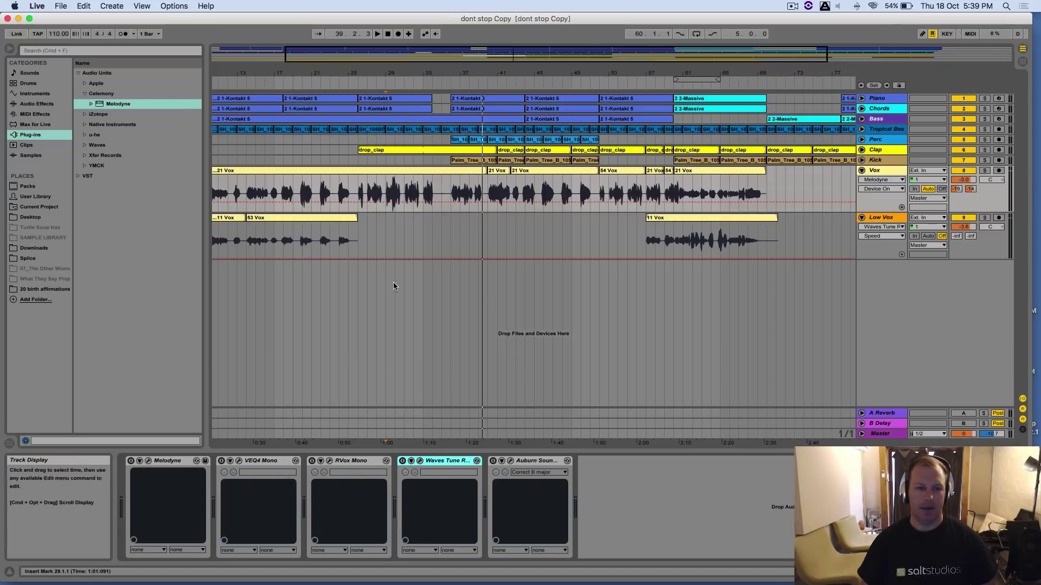
left_click(221, 461)
left_click(311, 461)
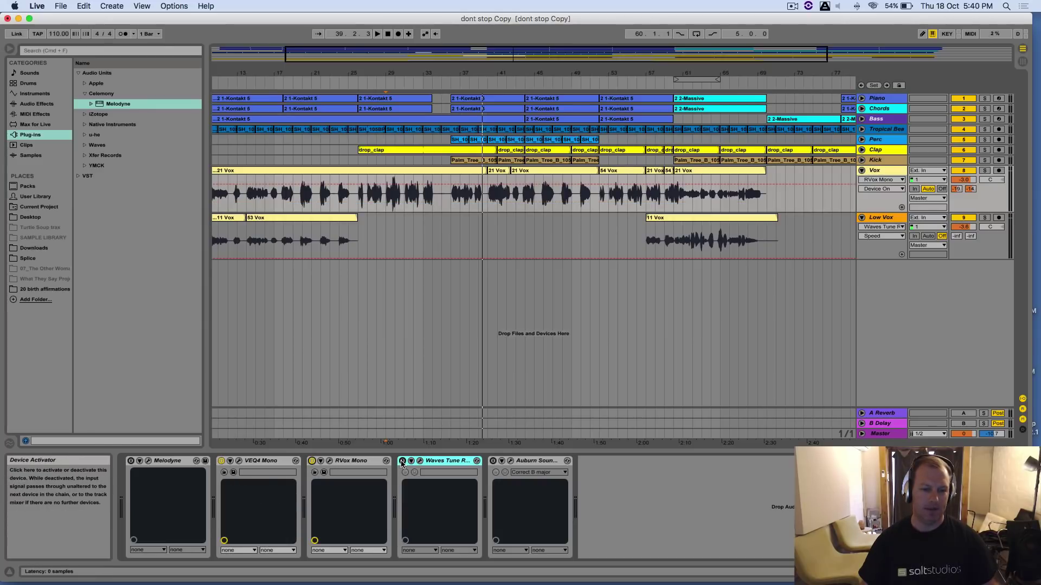
left_click(401, 461)
left_click(963, 413)
left_click(960, 425)
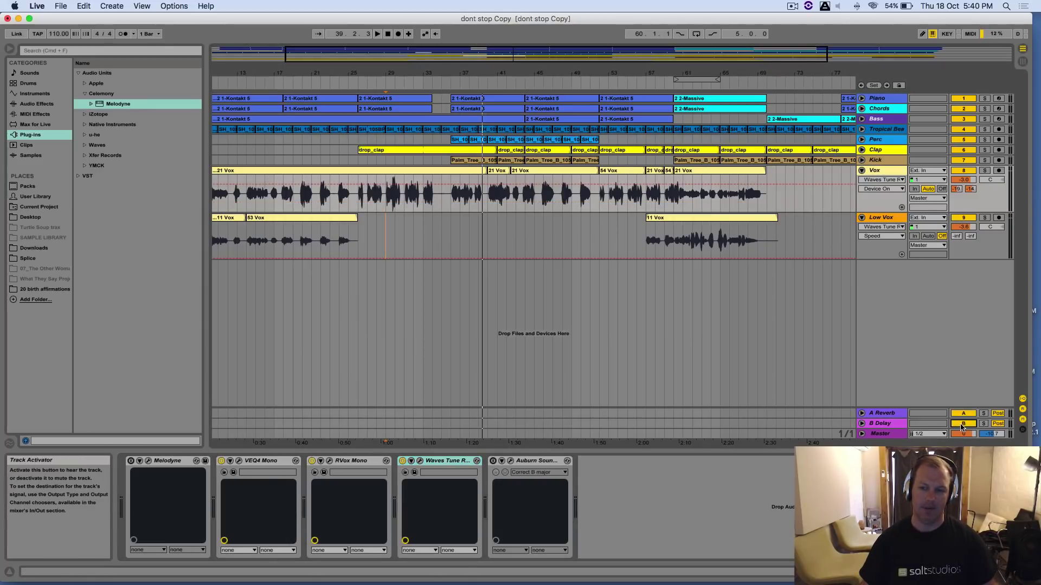
Audition the song from bar 27, then from bar 36
left_click(369, 233)
key("space")
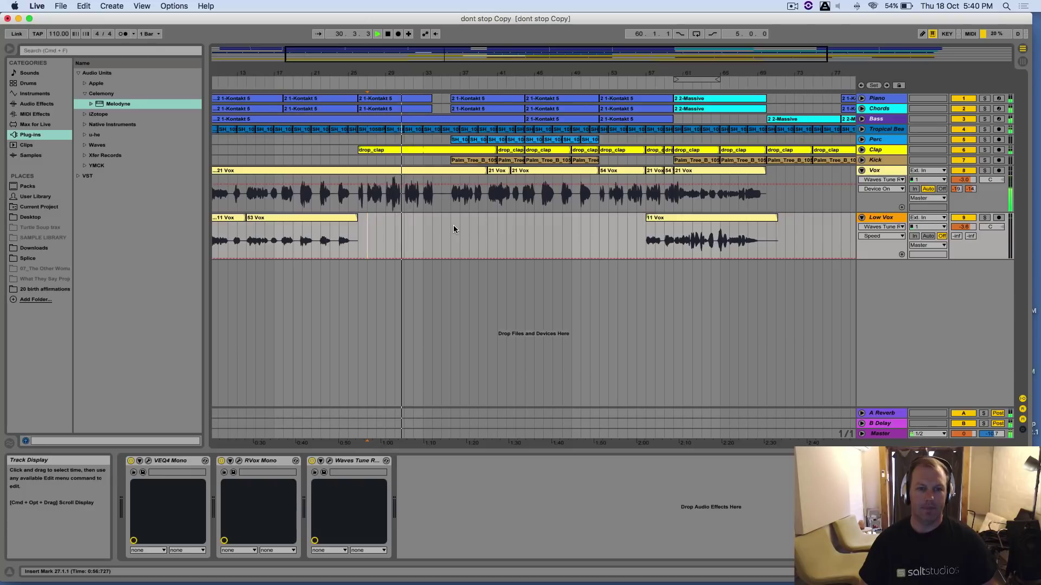
key("space")
left_click(453, 233)
key("space")
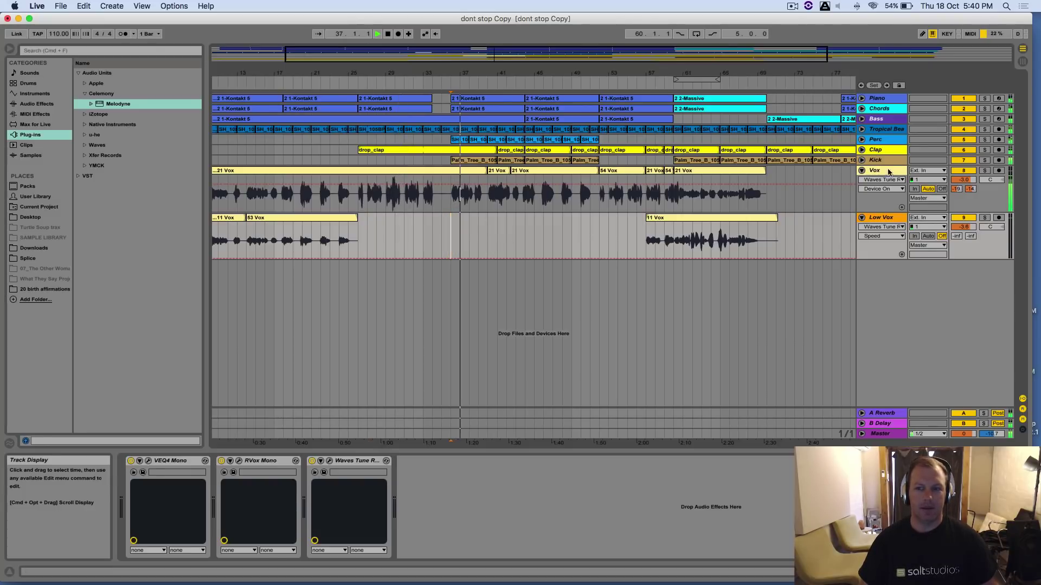
Raise the Vox volume to -2.6 dB and lower the Kick to -4.0 dB, then stop and reselect Vox
left_click_drag(969, 186, 970, 183)
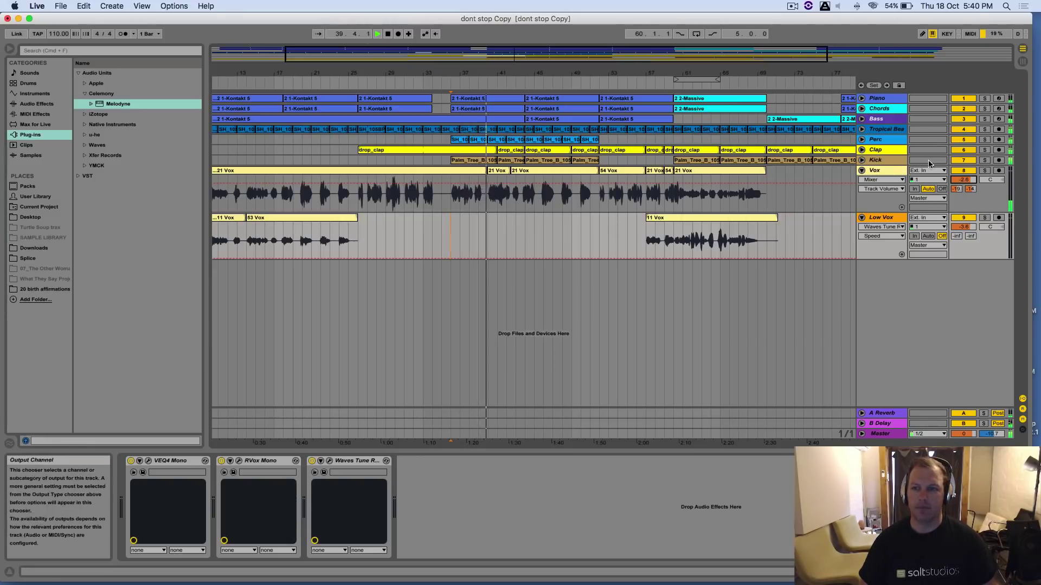
left_click(861, 160)
left_click_drag(963, 169, 964, 172)
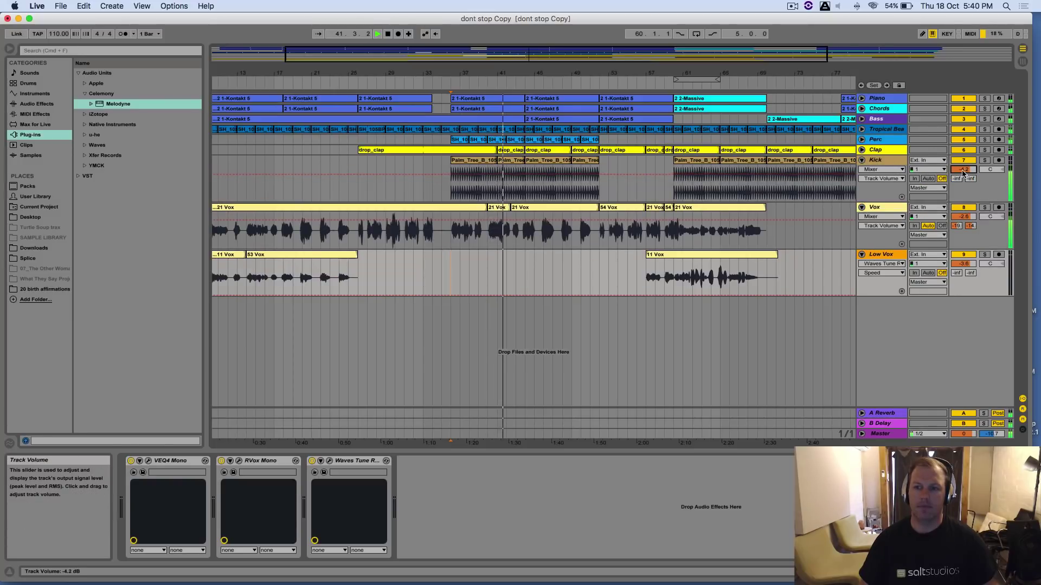
left_click(861, 160)
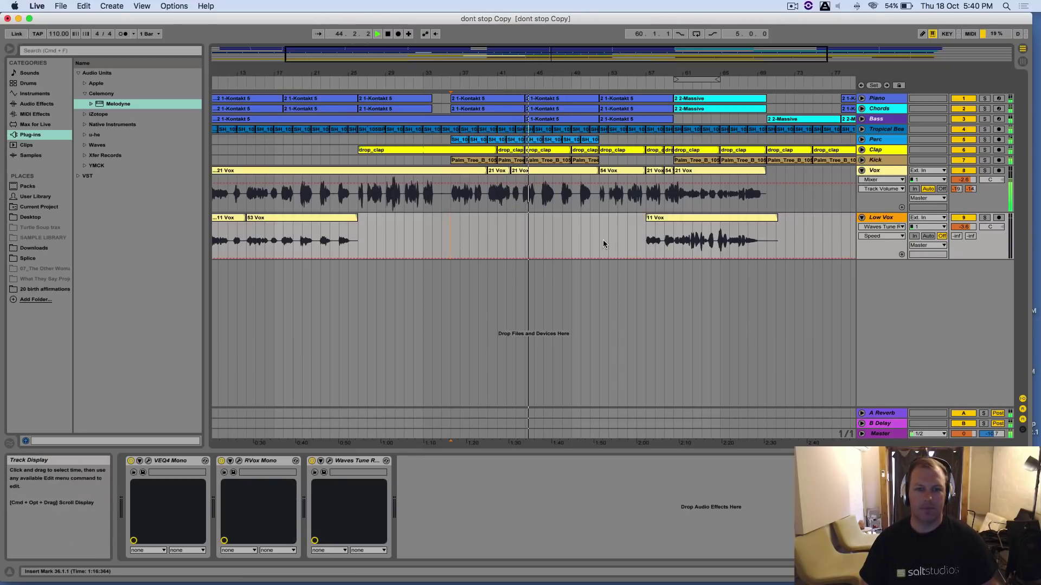
key("space")
left_click(877, 172)
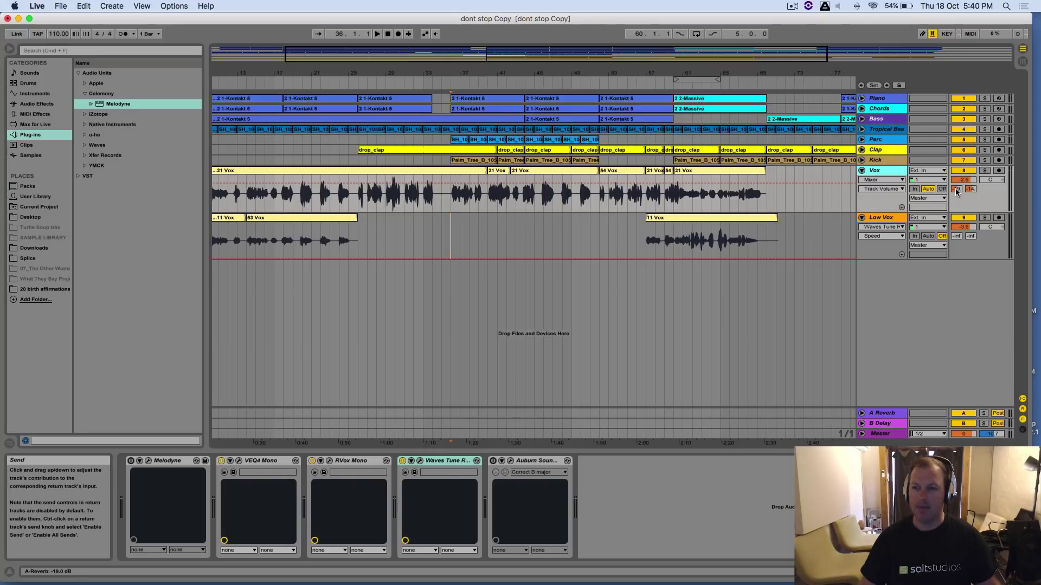
Compare the A Reverb and B Delay return devices, finishing on the Delay device
left_click(882, 414)
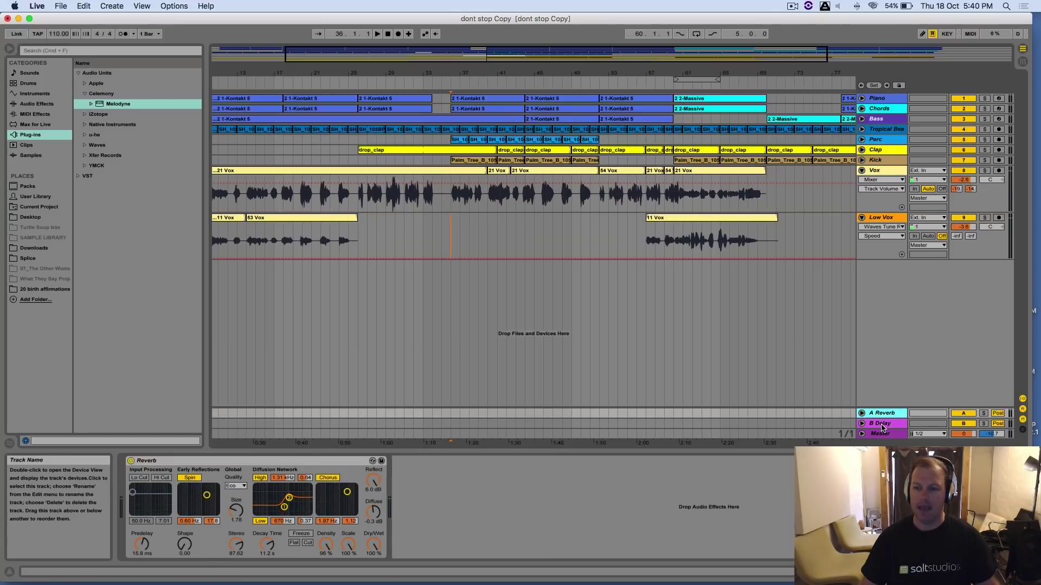
left_click(881, 424)
left_click(883, 415)
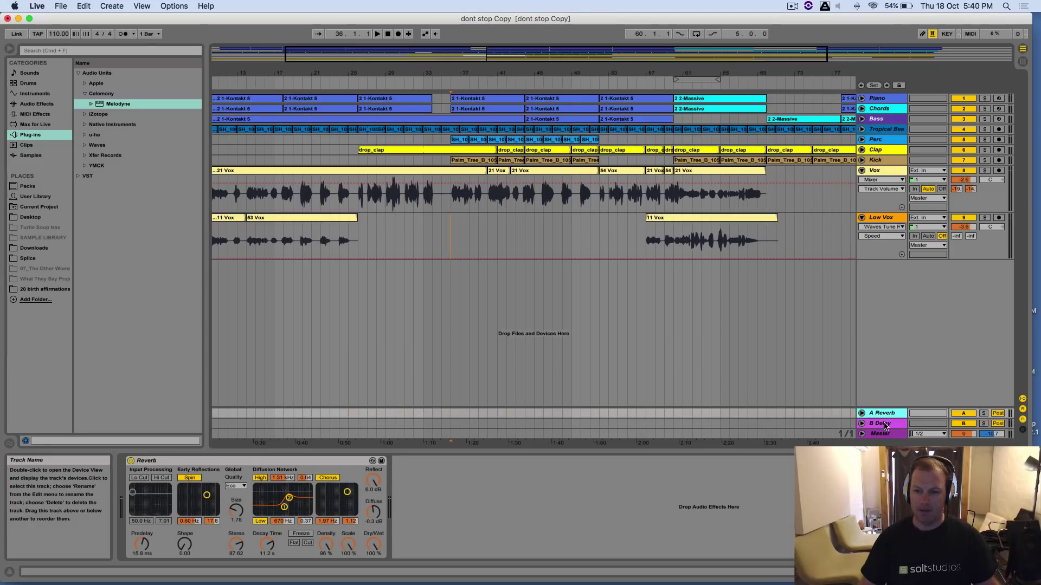
left_click(885, 425)
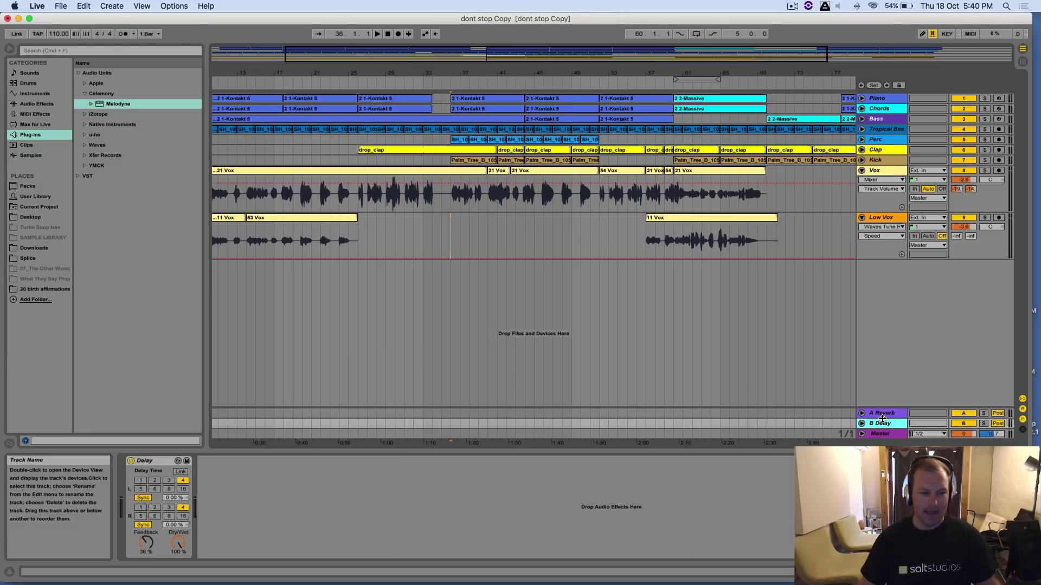
left_click(888, 415)
left_click(887, 425)
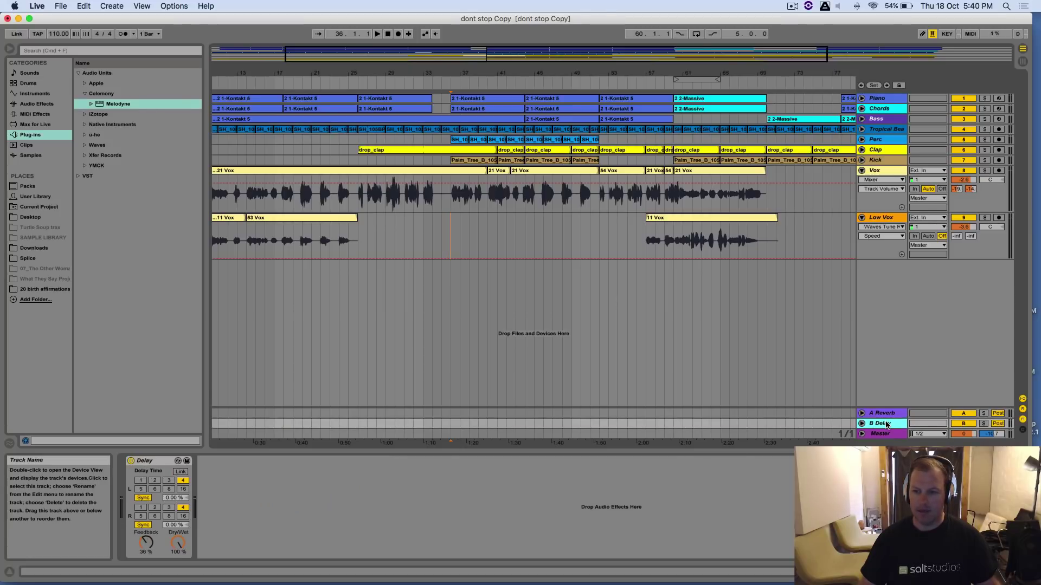
left_click(887, 417)
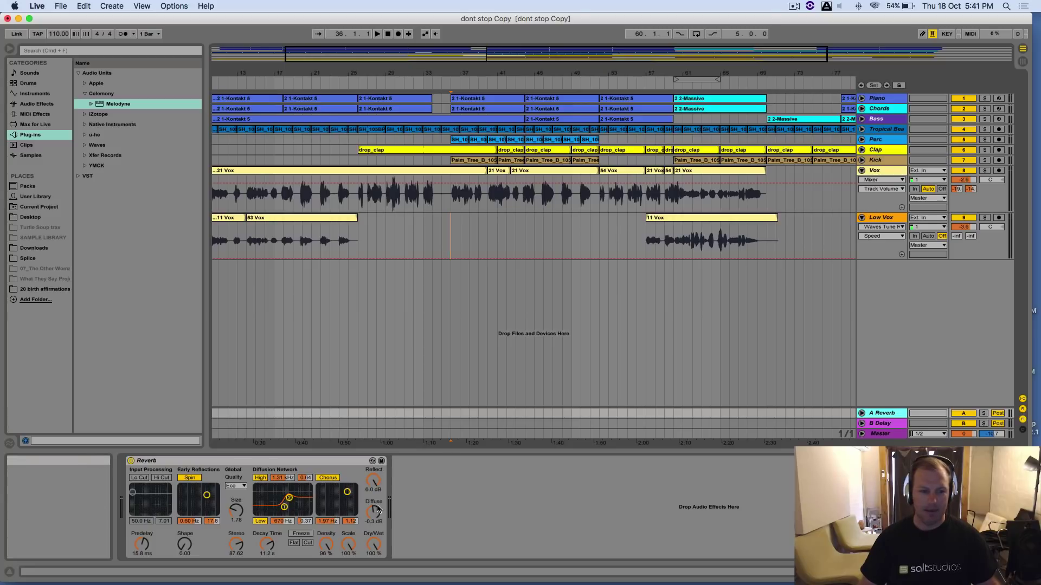
left_click(212, 464)
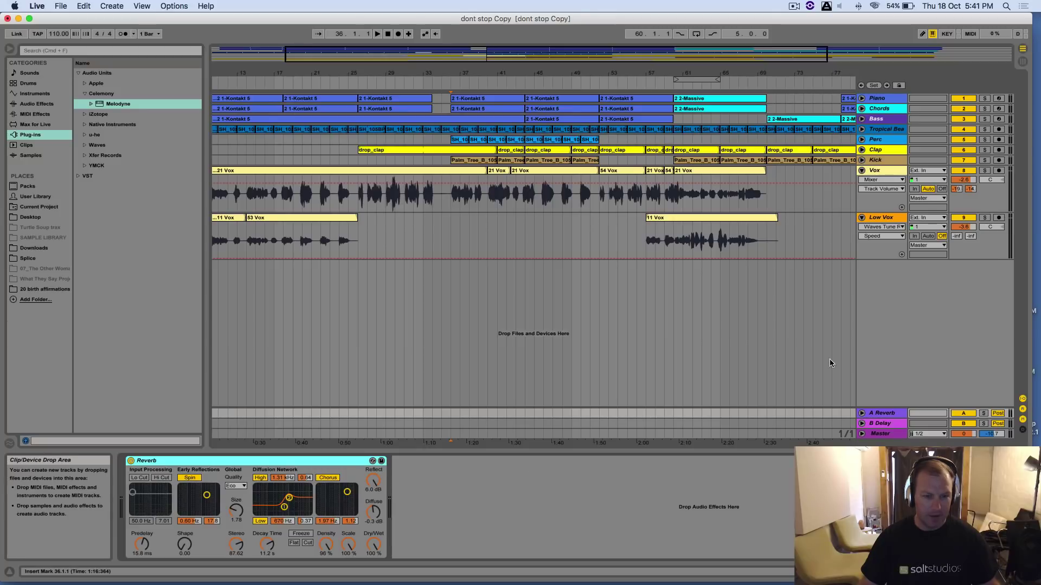
left_click(882, 424)
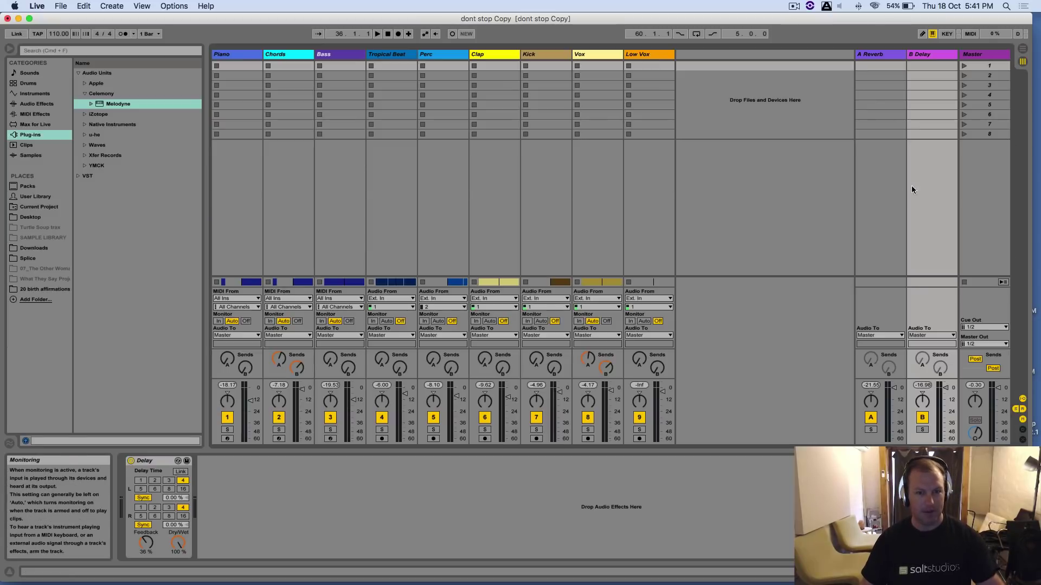
Select the Vox channel in the Session View mixer, then return to Arrangement View
key("Tab")
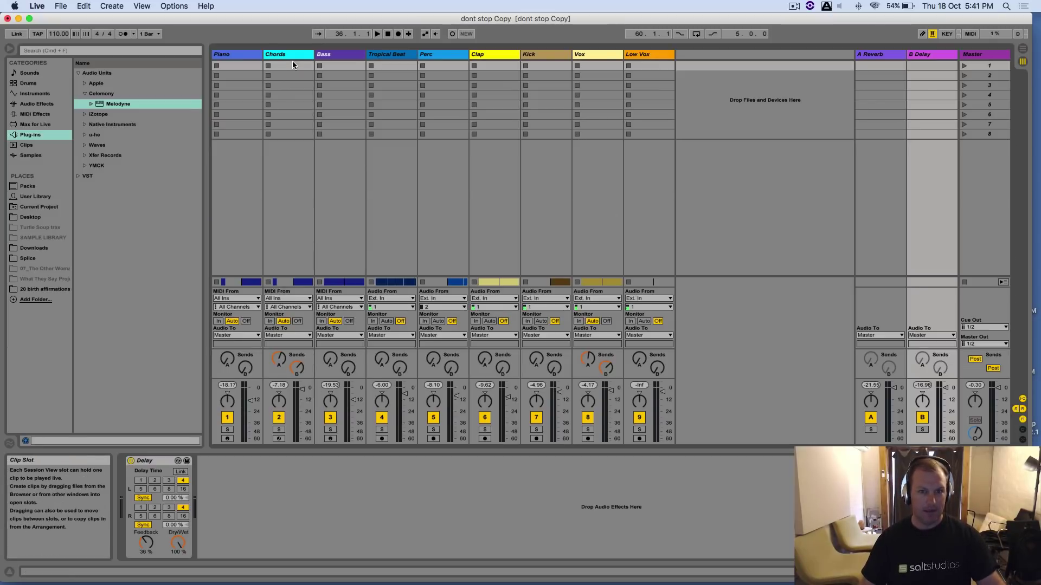
left_click(616, 59)
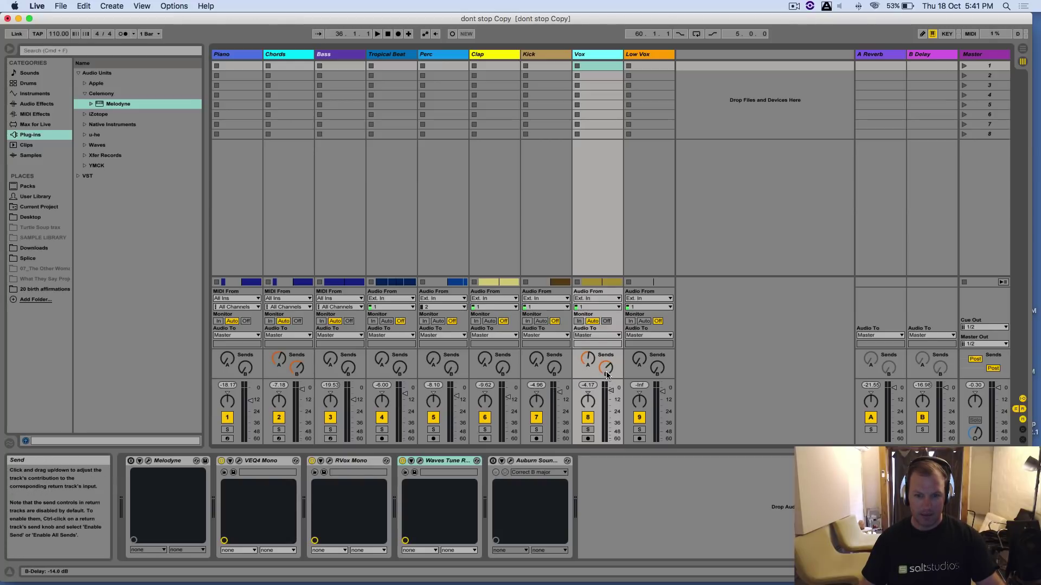
key("Tab")
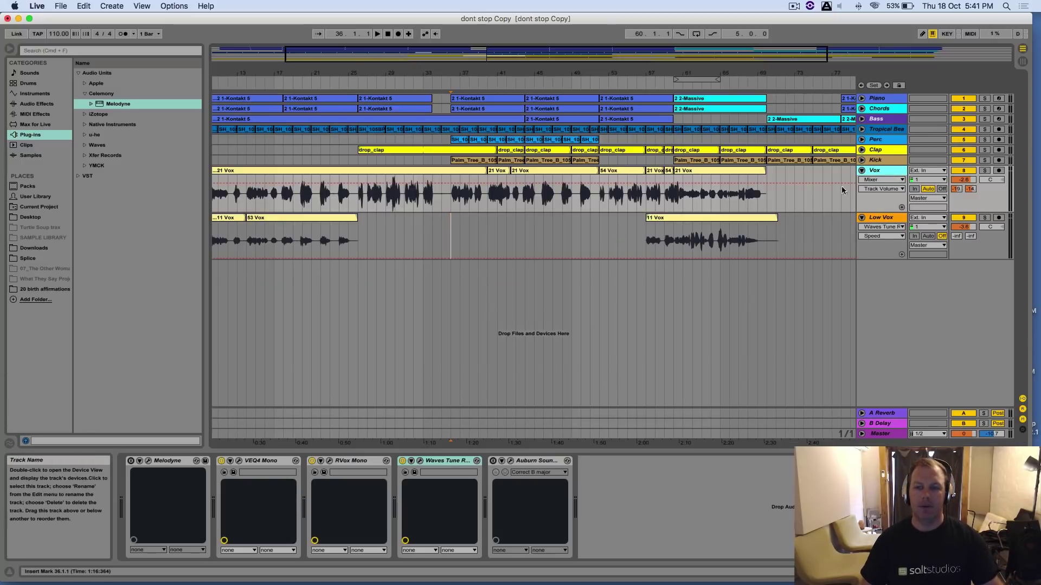
Inspect the Vox plug-in windows for VEQ4 Mono, RVox Mono and Waves Tune, closing each
left_click(887, 415)
left_click(889, 424)
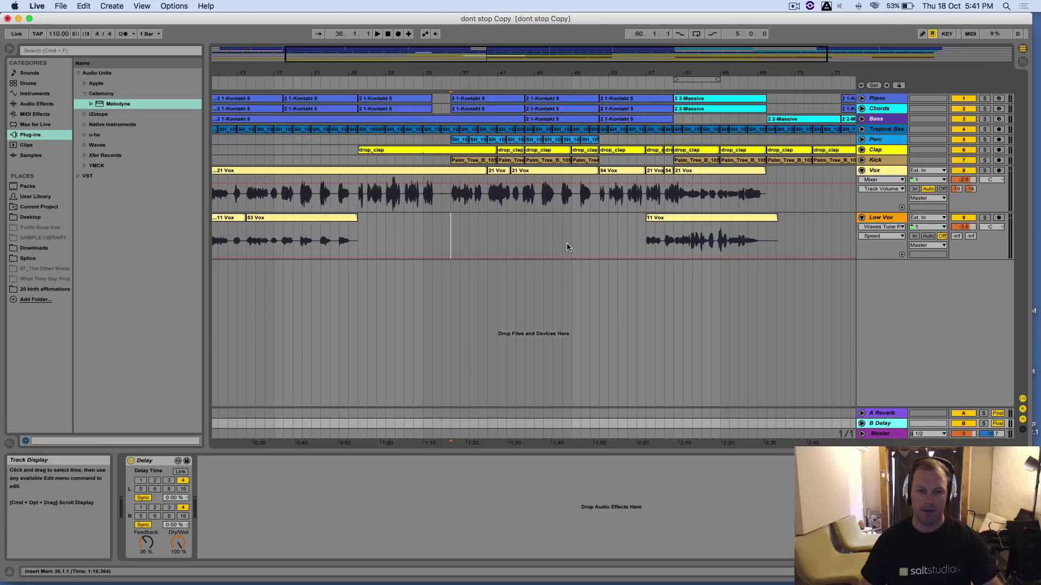
left_click(892, 171)
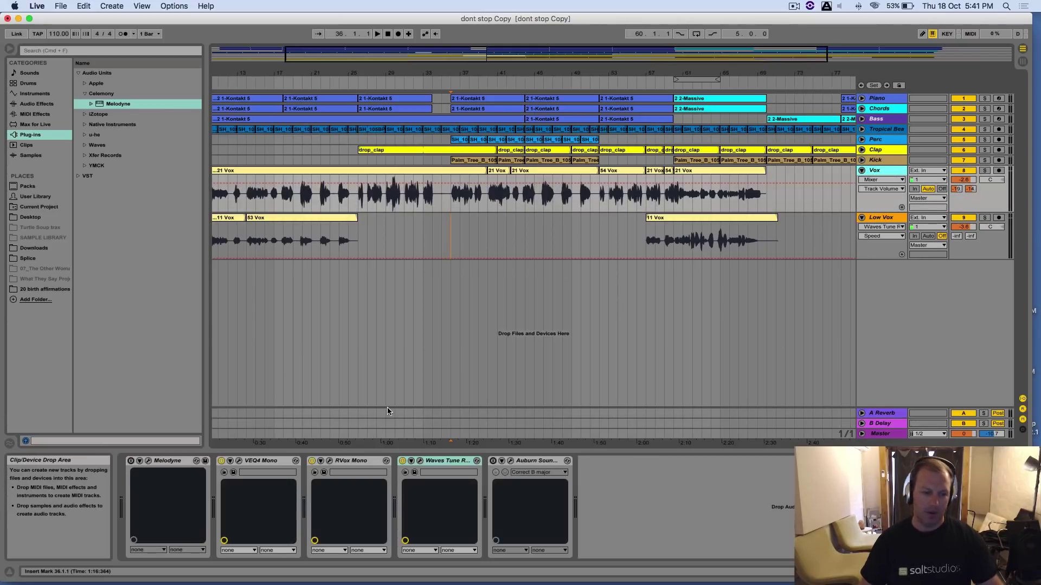
left_click(238, 462)
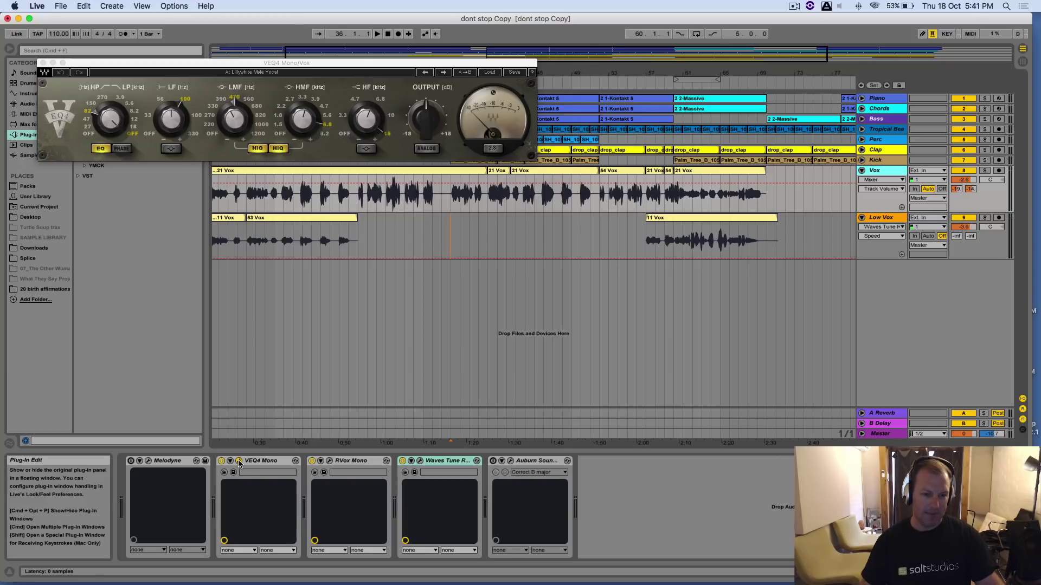
left_click(239, 461)
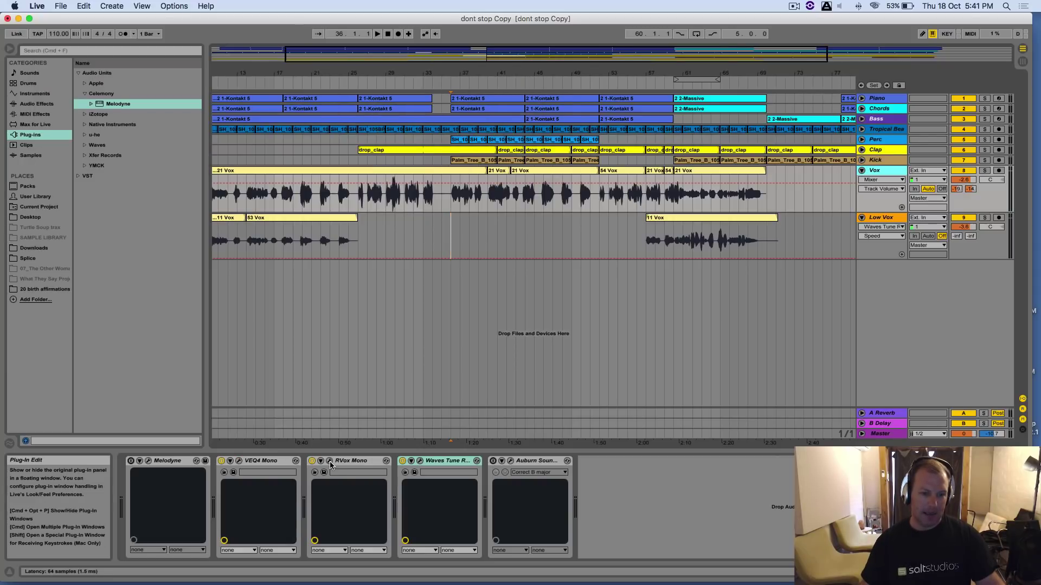
left_click(329, 461)
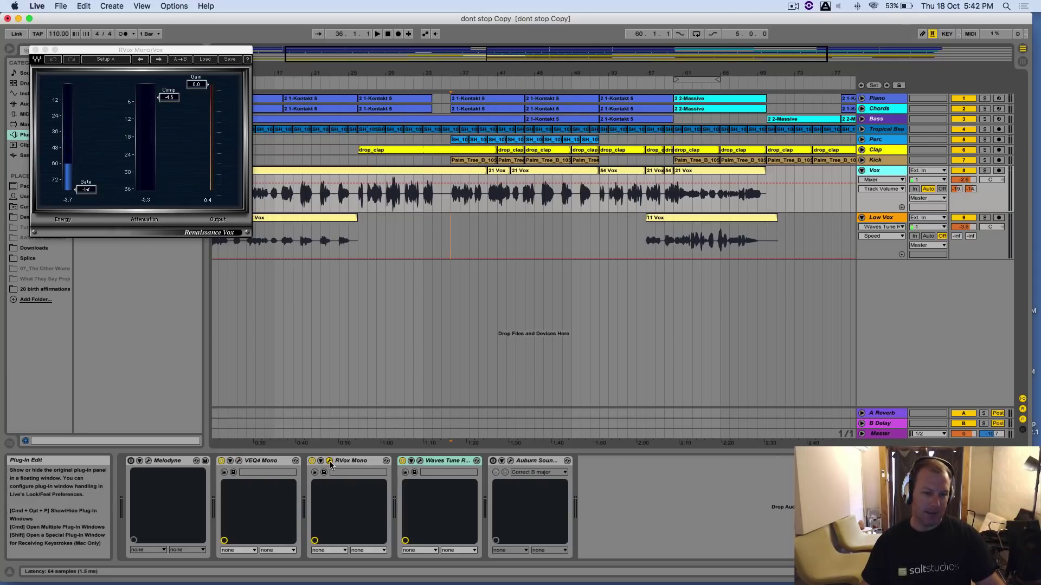
left_click(329, 461)
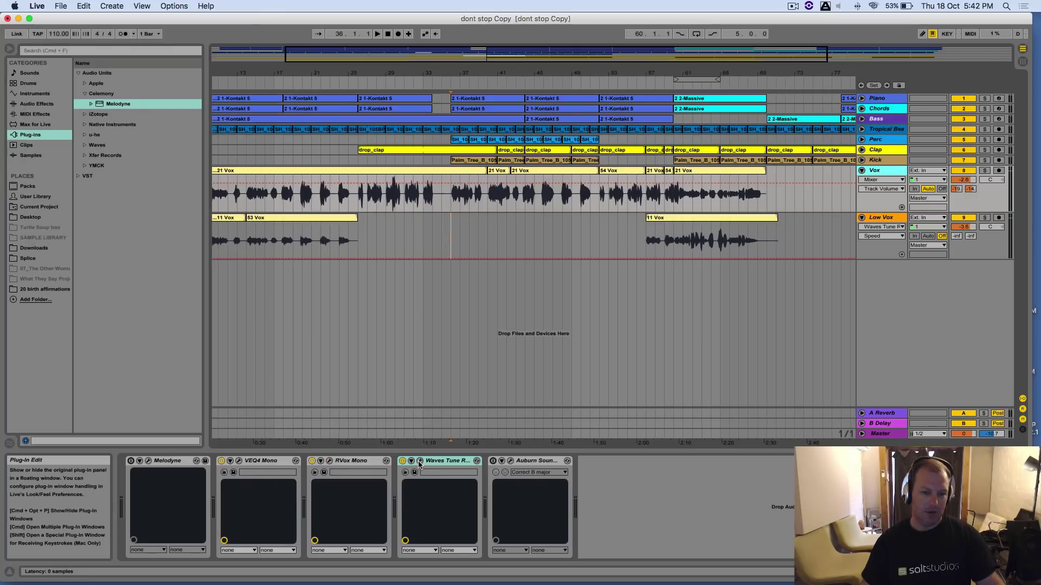
left_click(420, 461)
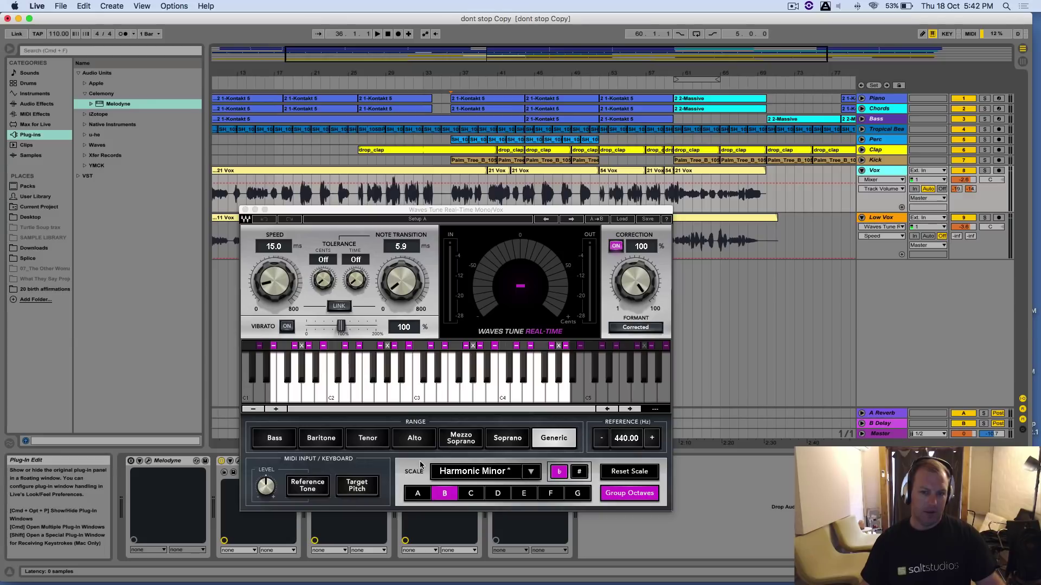
left_click(245, 210)
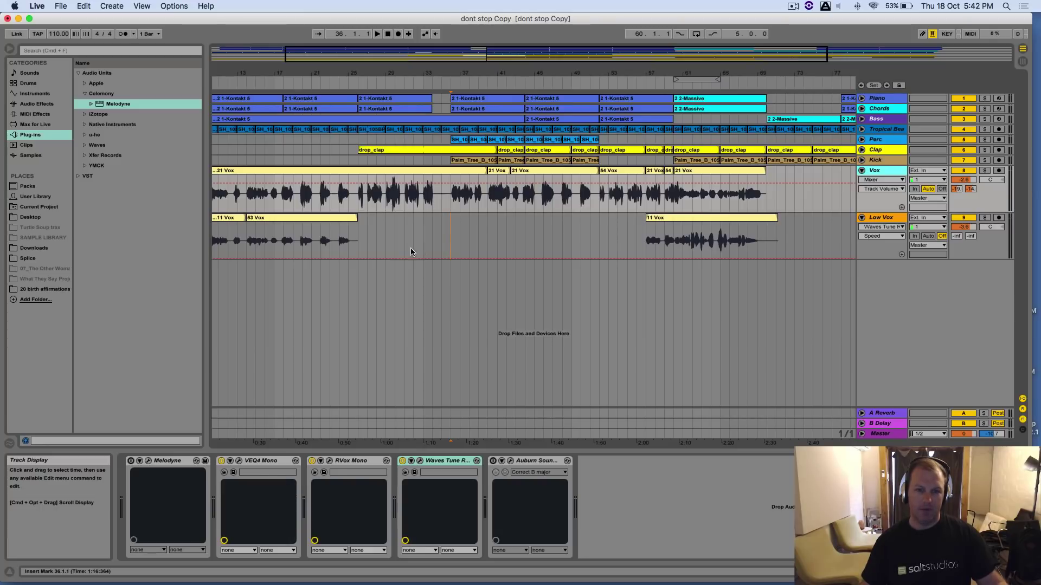
After checking Low Vox's effects, switch off VEQ4 Mono and RVox Mono on Vox
left_click(382, 243)
left_click(443, 237)
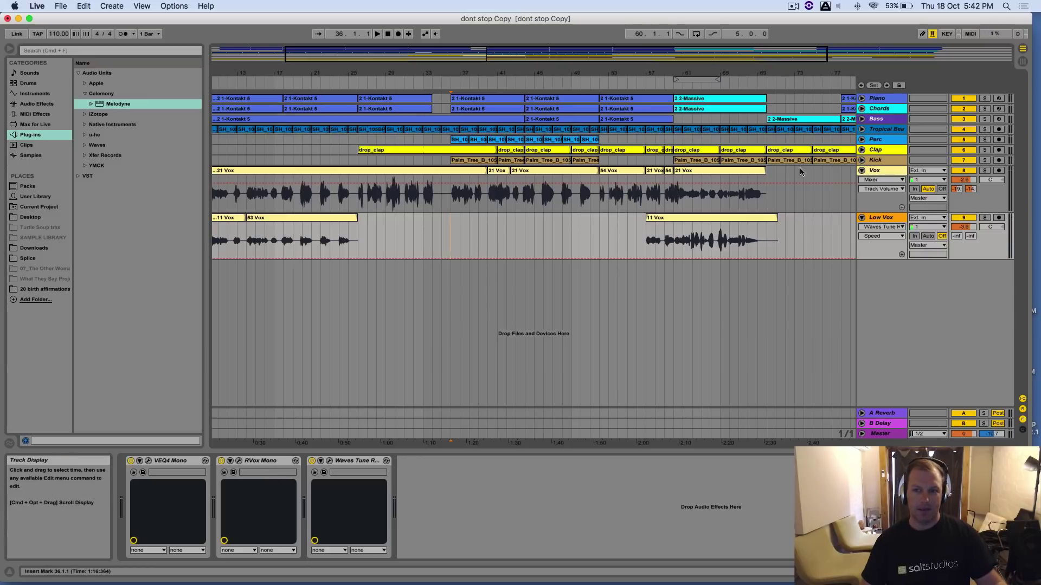
left_click(448, 206)
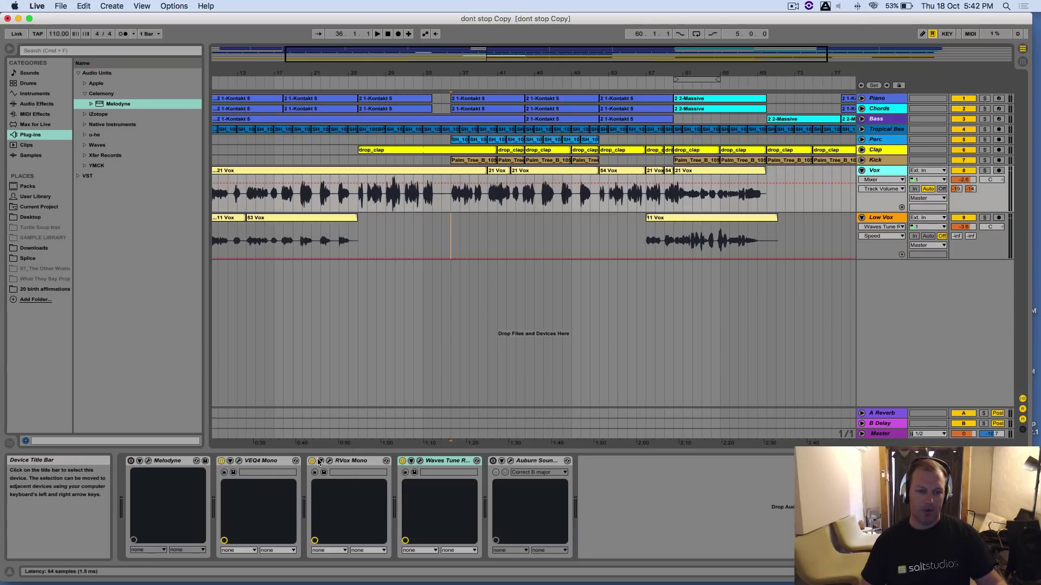
left_click(221, 461)
left_click(312, 461)
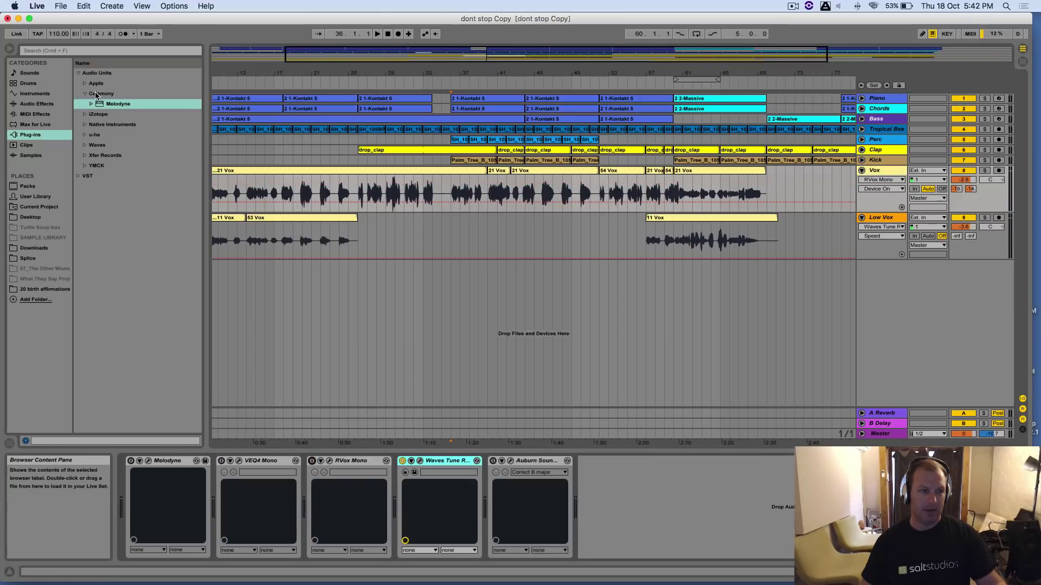
Add EQ Eight to the Vox chain with band 1 as a low cut near 72 Hz
left_click(35, 103)
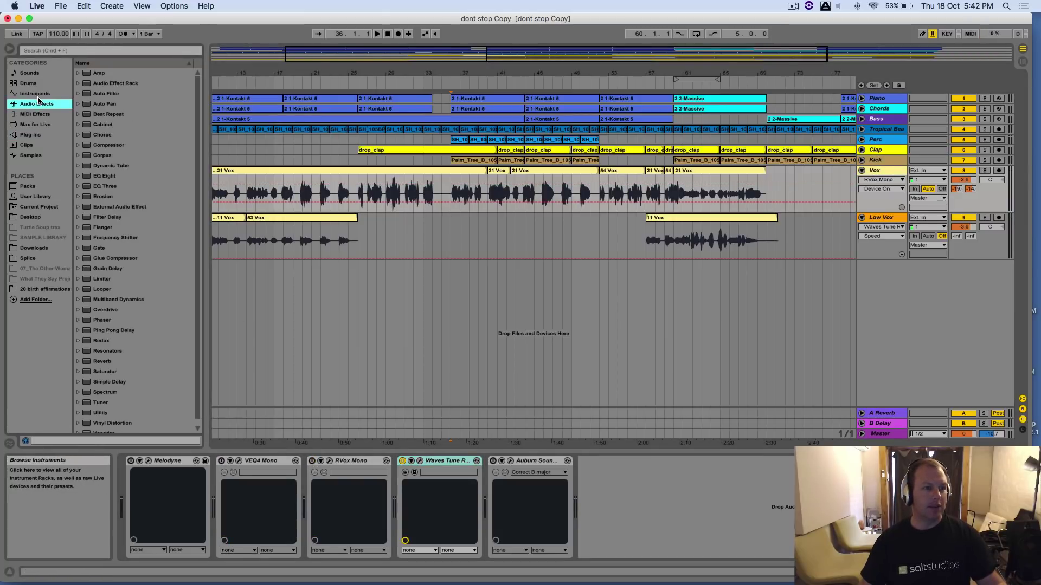
left_click(38, 95)
left_click(37, 104)
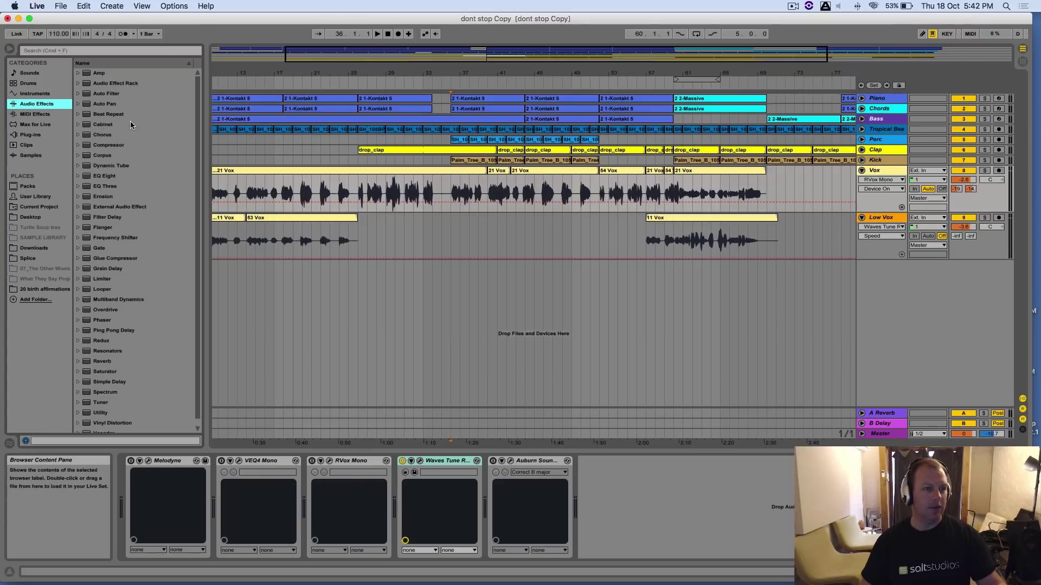
left_click_drag(101, 176, 224, 482)
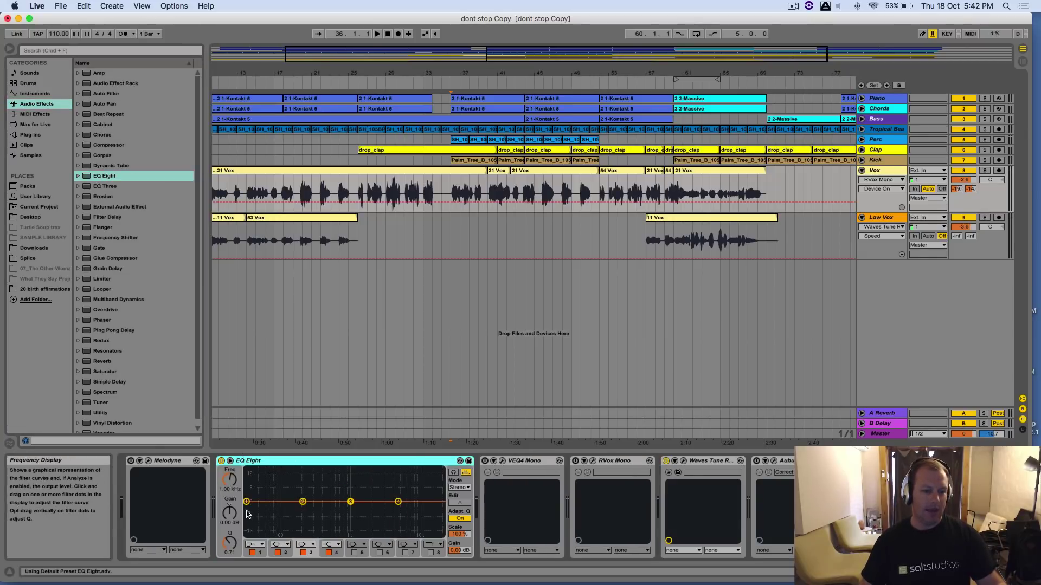
left_click(255, 544)
left_click(255, 497)
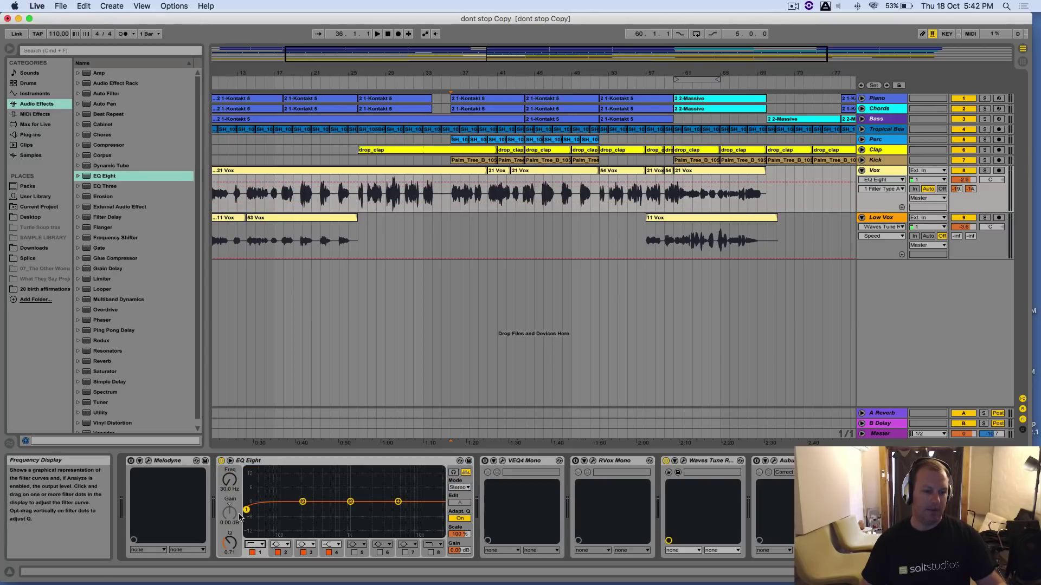
left_click_drag(252, 509, 272, 510)
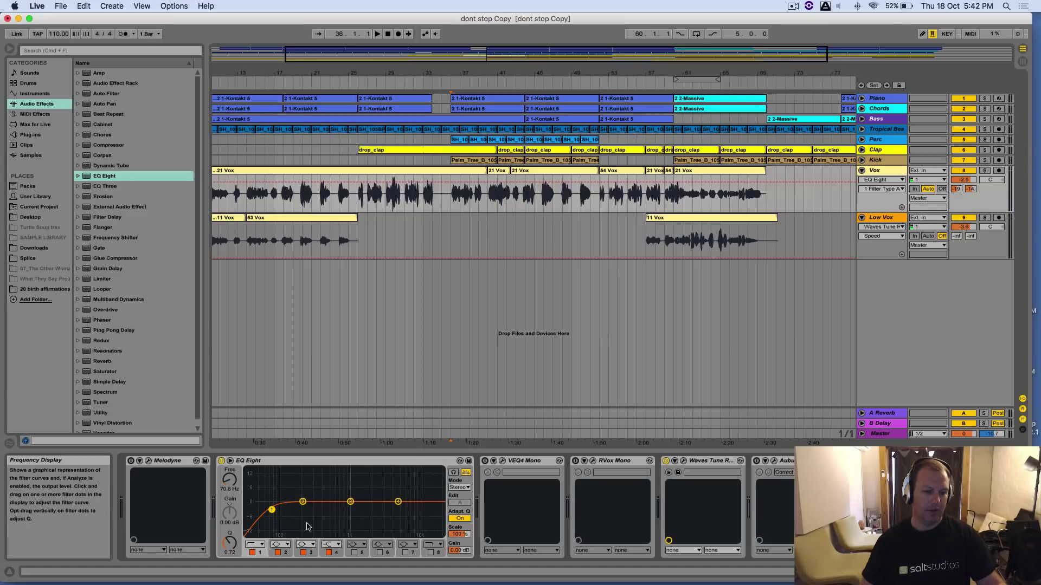
left_click_drag(398, 502, 394, 497)
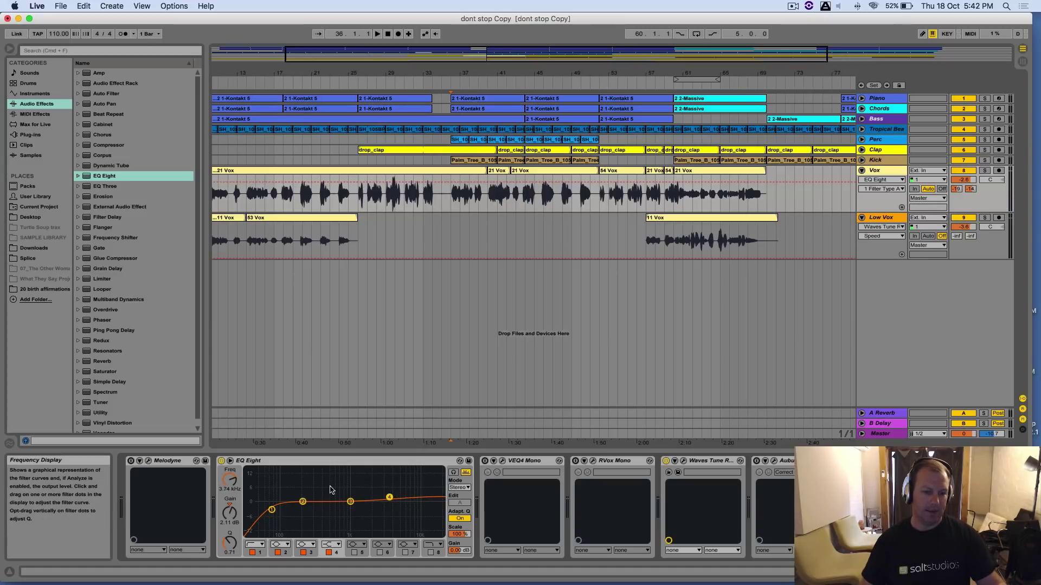
In the enlarged EQ view, make a narrow peak near 992 Hz and a -1.57 dB dip at 200 Hz
left_click(454, 473)
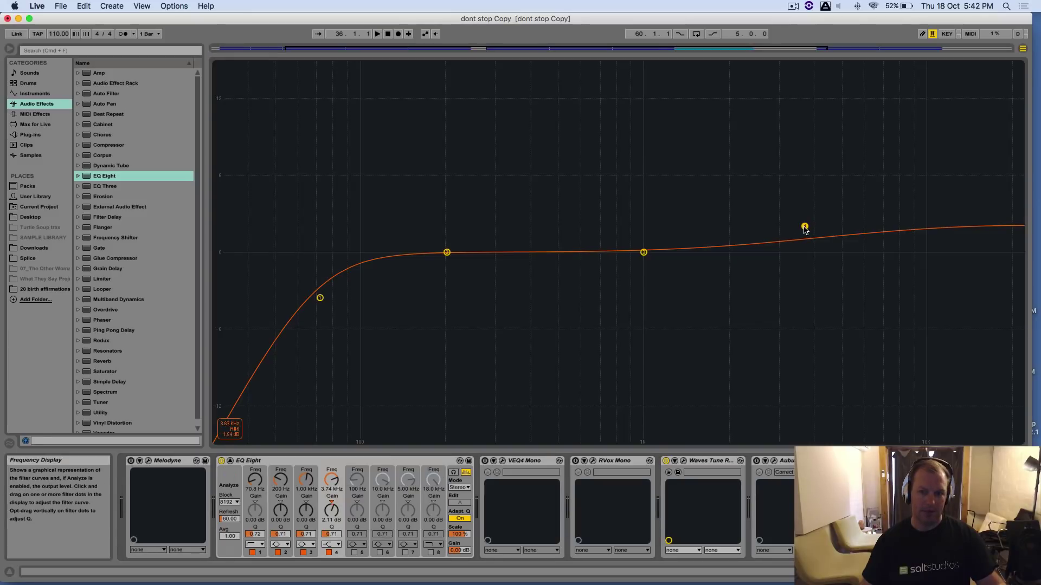
left_click_drag(804, 226, 850, 202)
left_click_drag(643, 252, 647, 229)
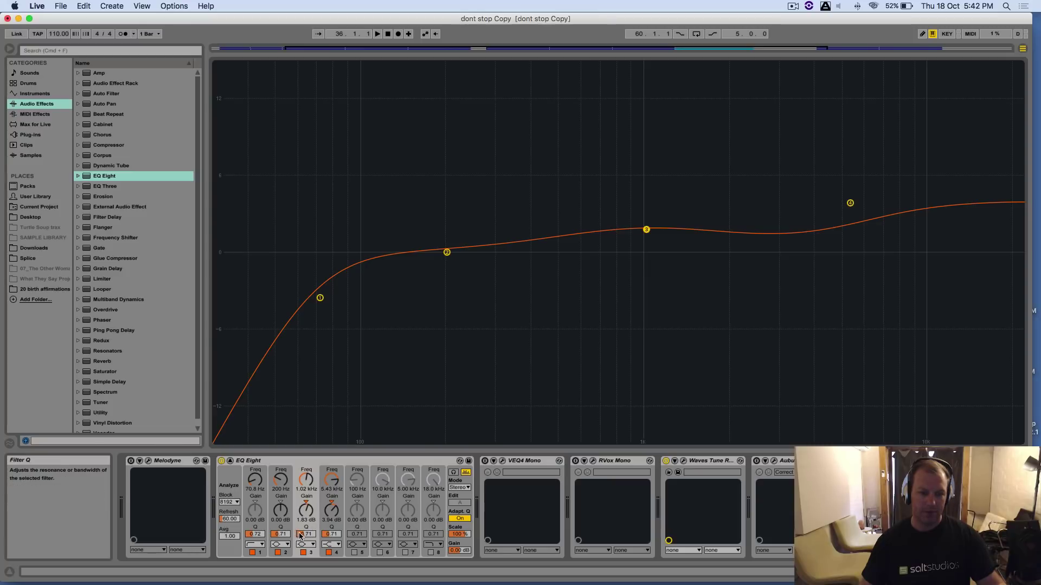
left_click_drag(300, 537, 300, 493)
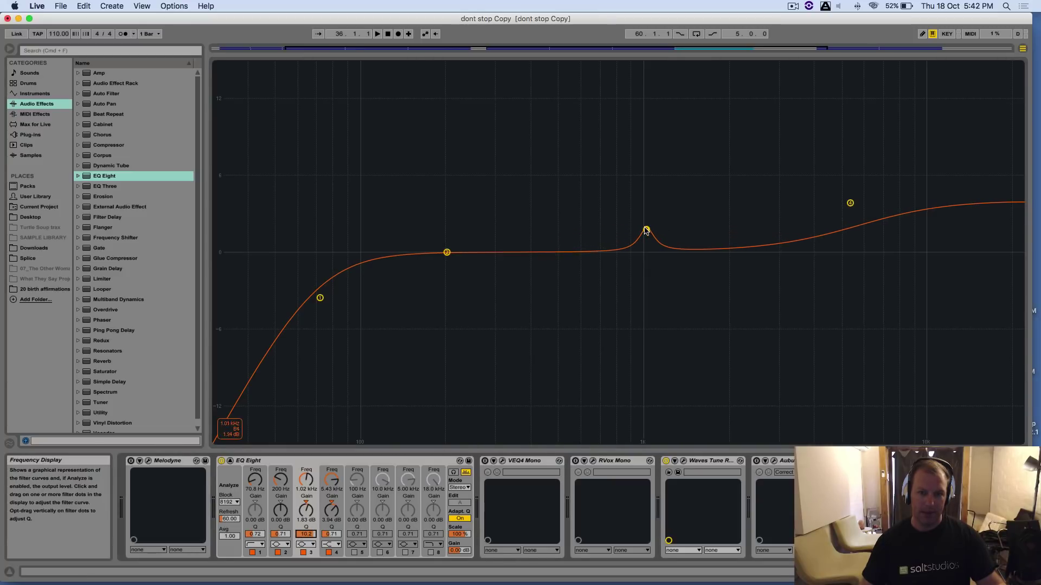
left_click_drag(646, 231, 643, 228)
left_click_drag(447, 252, 447, 260)
left_click_drag(322, 300, 324, 285)
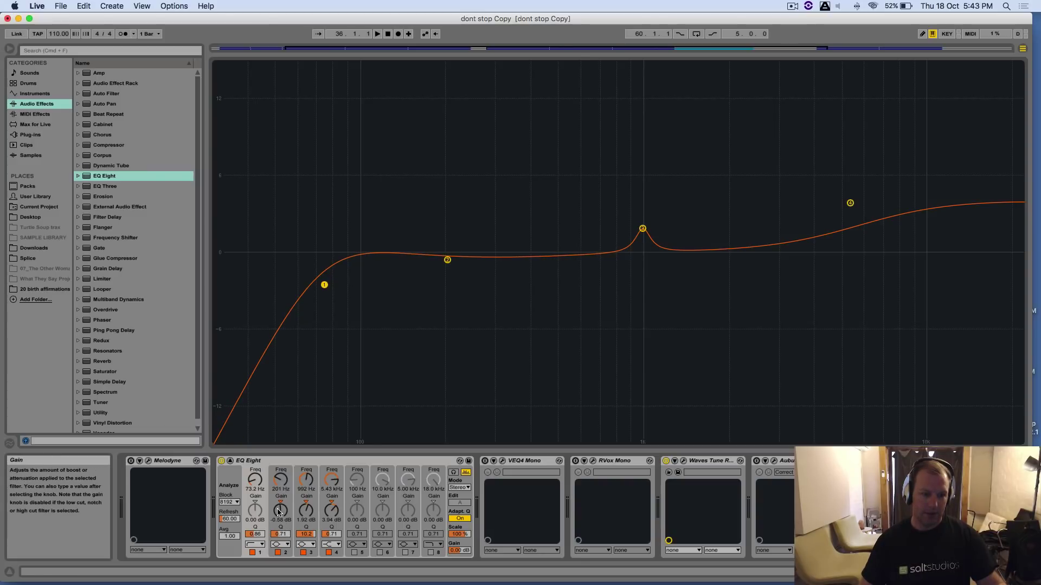
left_click_drag(281, 534, 280, 510)
left_click_drag(448, 266, 448, 278)
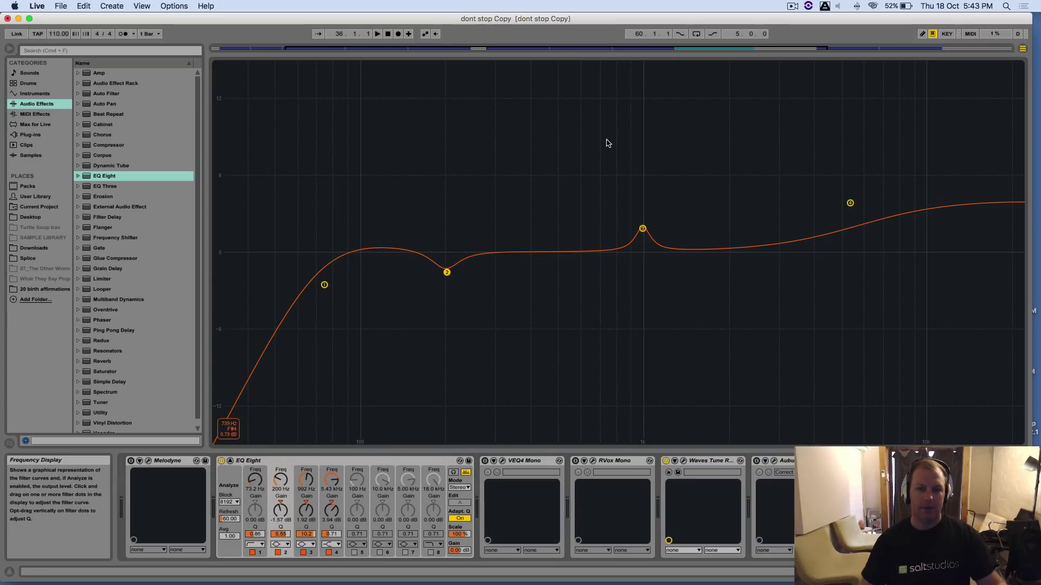
key("Escape")
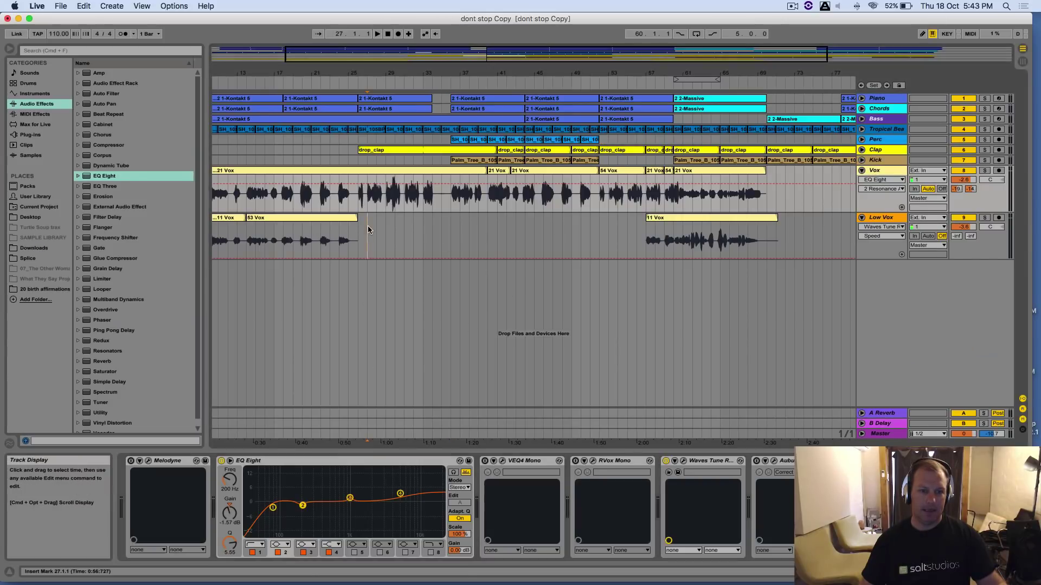
Audition from bars 27 and 40, boosting EQ band 4 to +5.83 dB at 5.19 kHz
left_click(366, 226)
key("space")
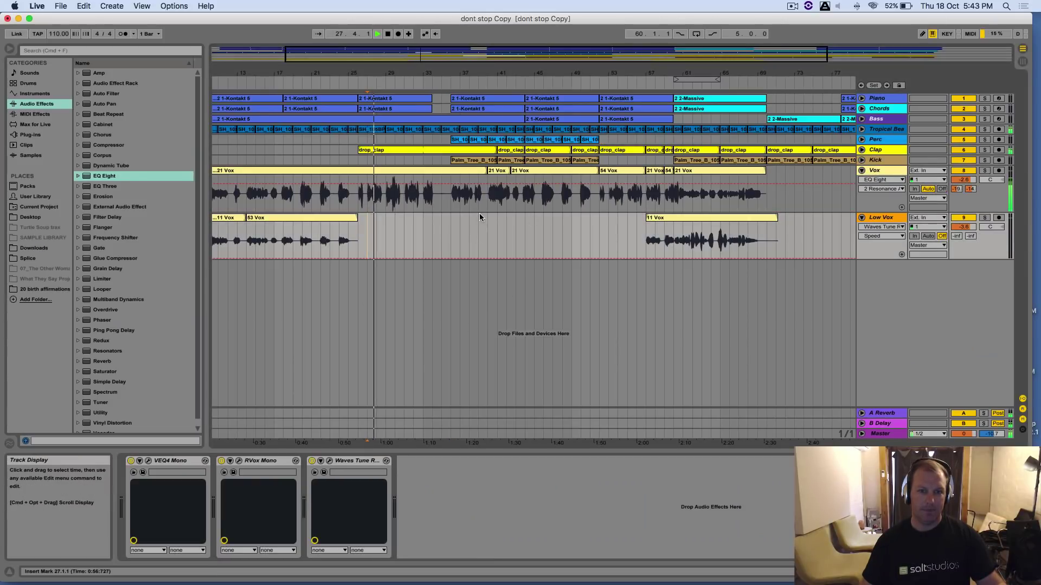
left_click(488, 228)
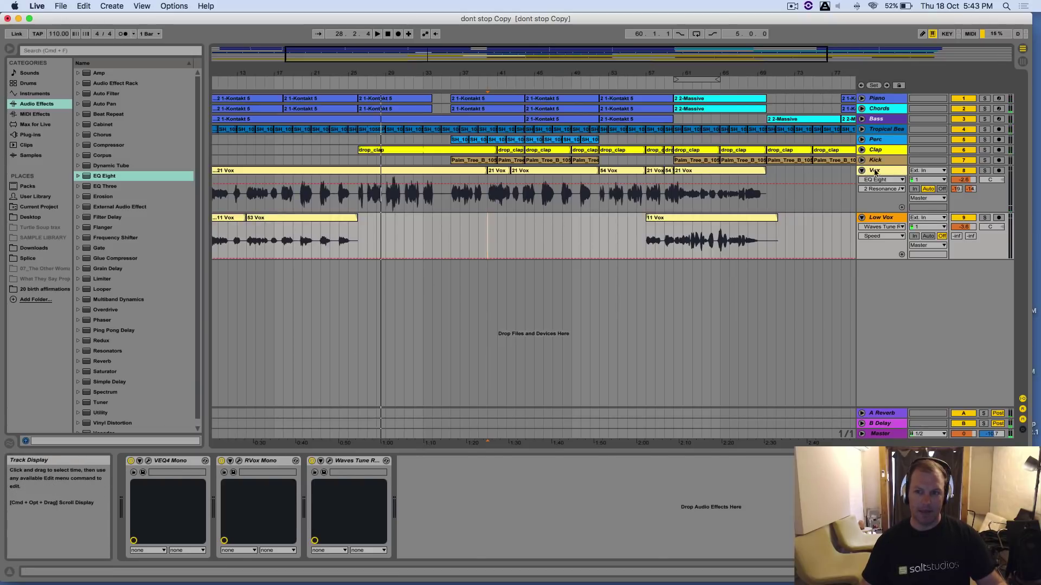
left_click(795, 180)
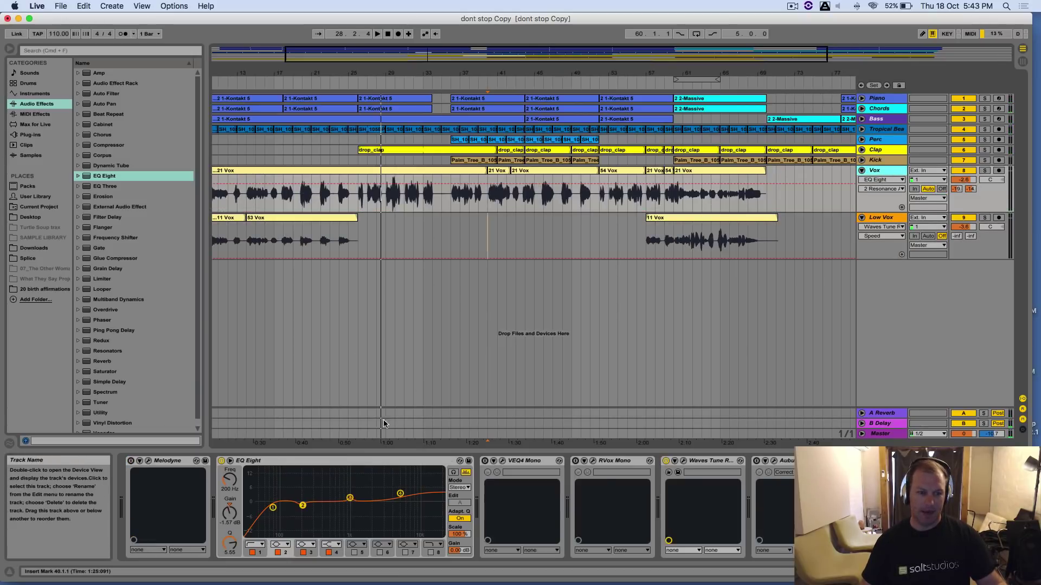
left_click(503, 461)
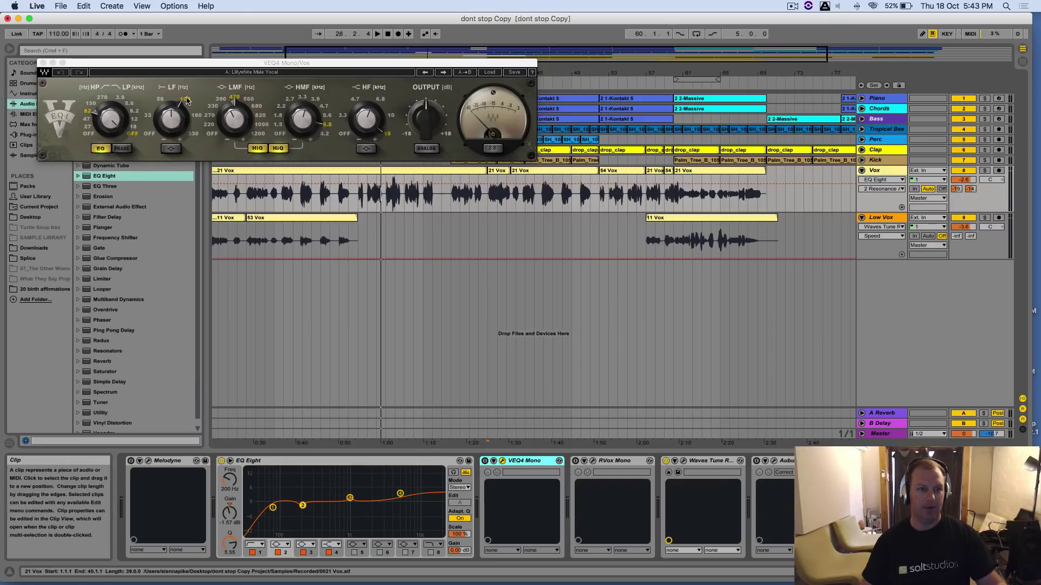
left_click(43, 64)
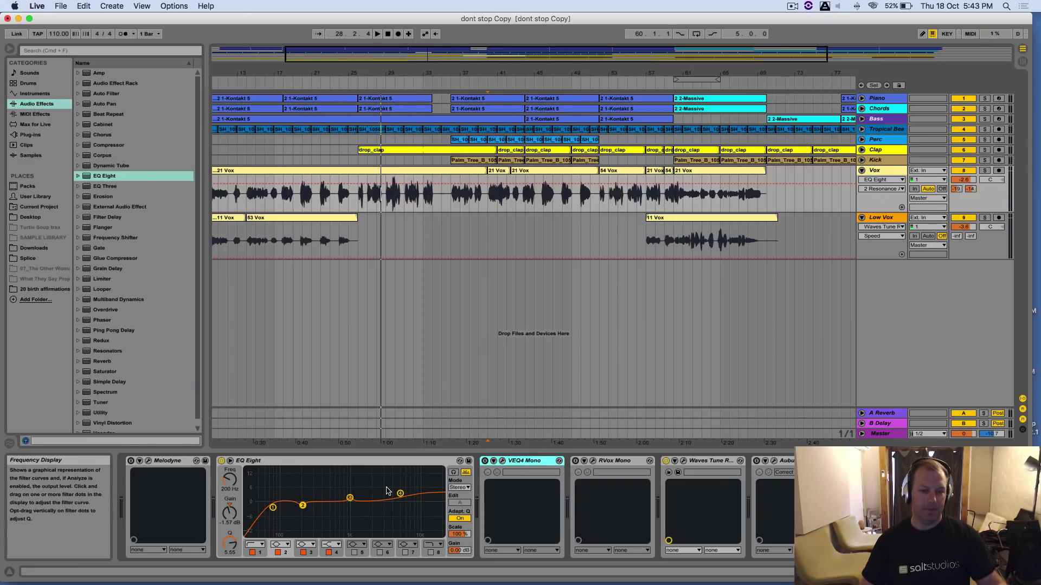
left_click_drag(402, 496, 400, 490)
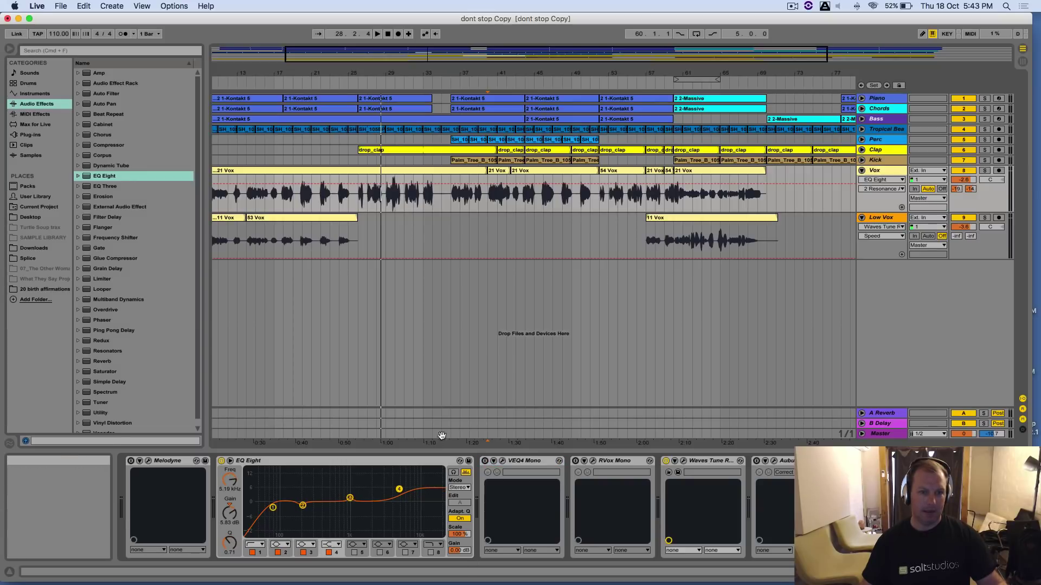
key("space")
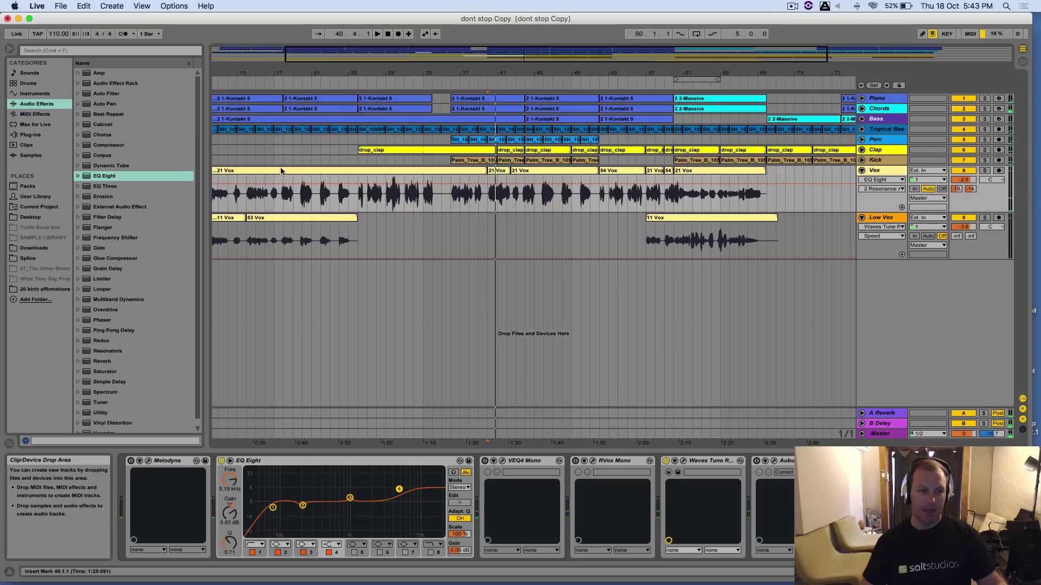
mouse_move(152, 146)
left_mouse_down()
mouse_move(378, 317)
mouse_move(493, 500)
mouse_move(494, 491)
left_mouse_up()
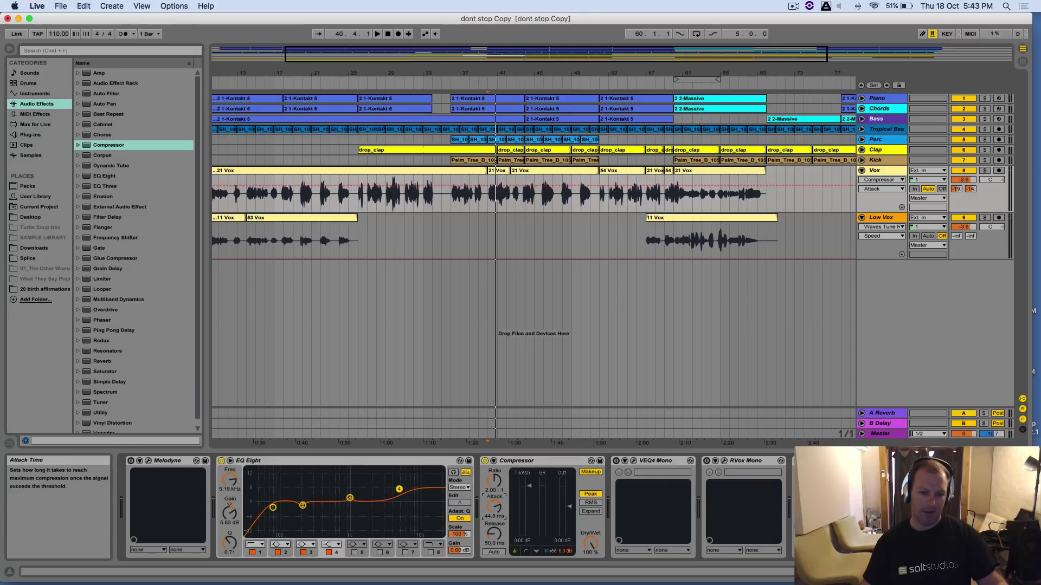
left_click(494, 543)
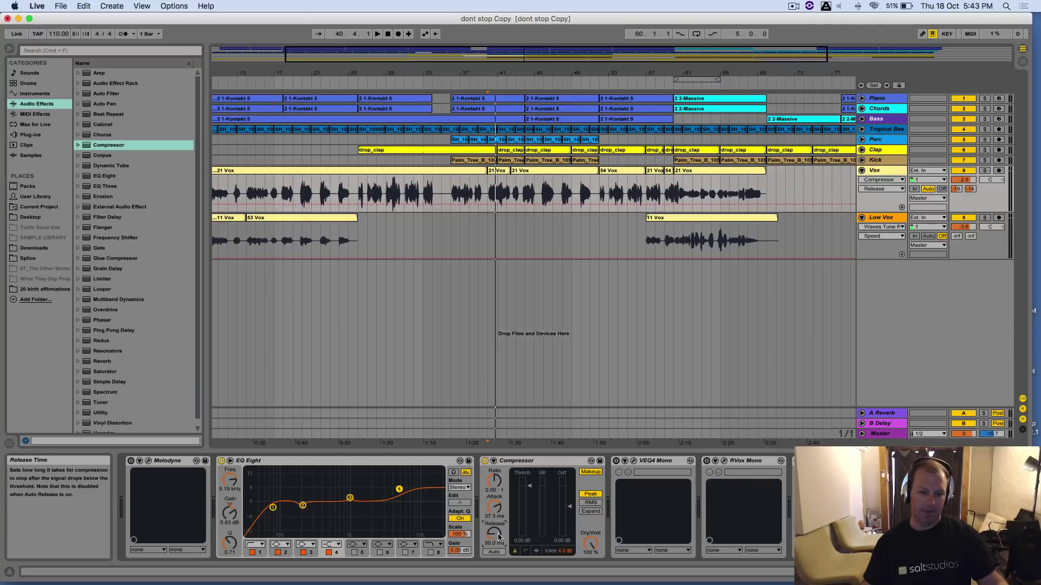
left_click_drag(494, 481, 493, 472)
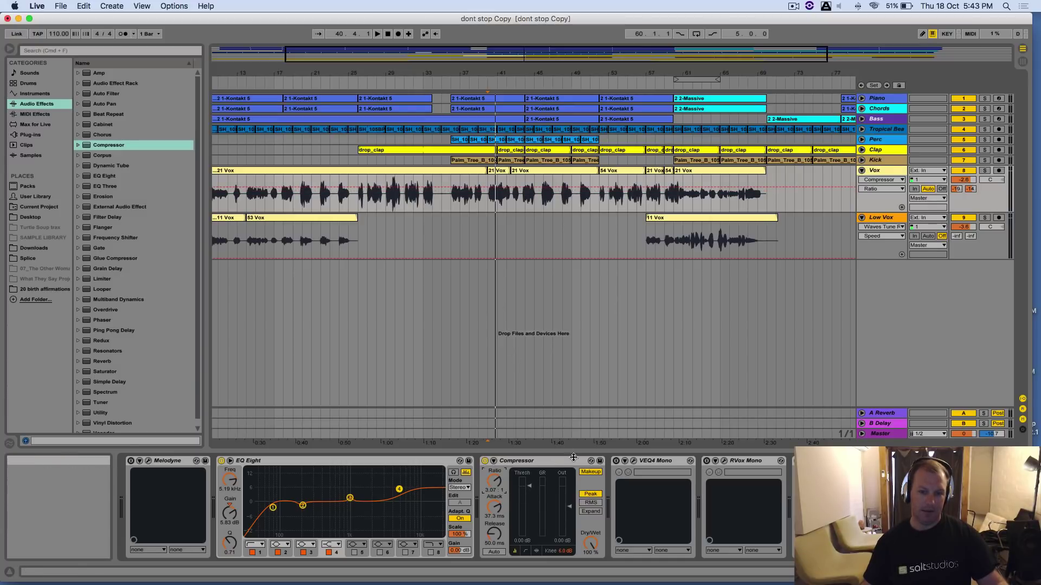
left_click(482, 223)
left_click(458, 228)
left_click(873, 170)
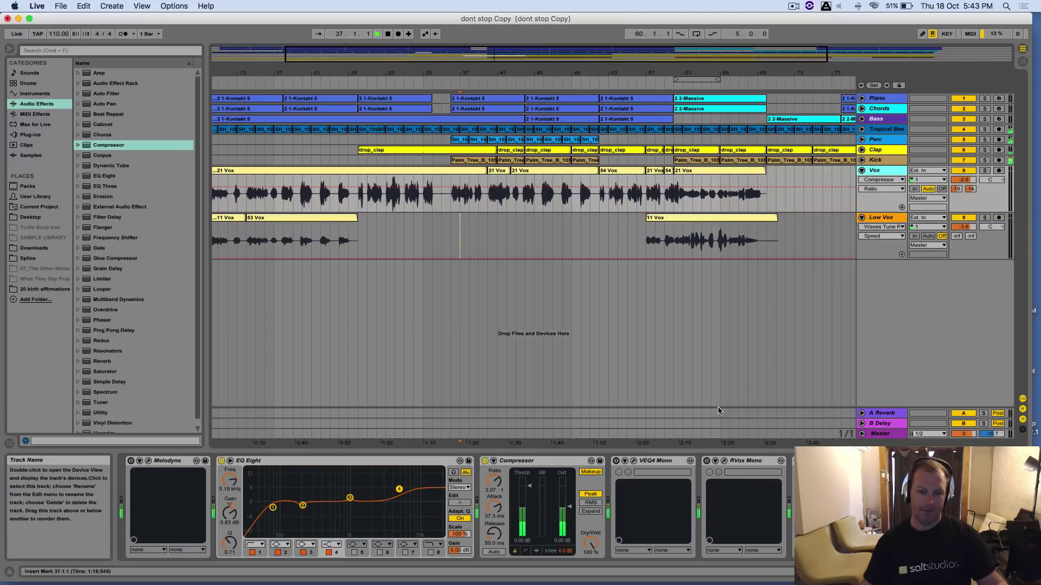
key("space")
left_click_drag(530, 488, 530, 511)
key("space")
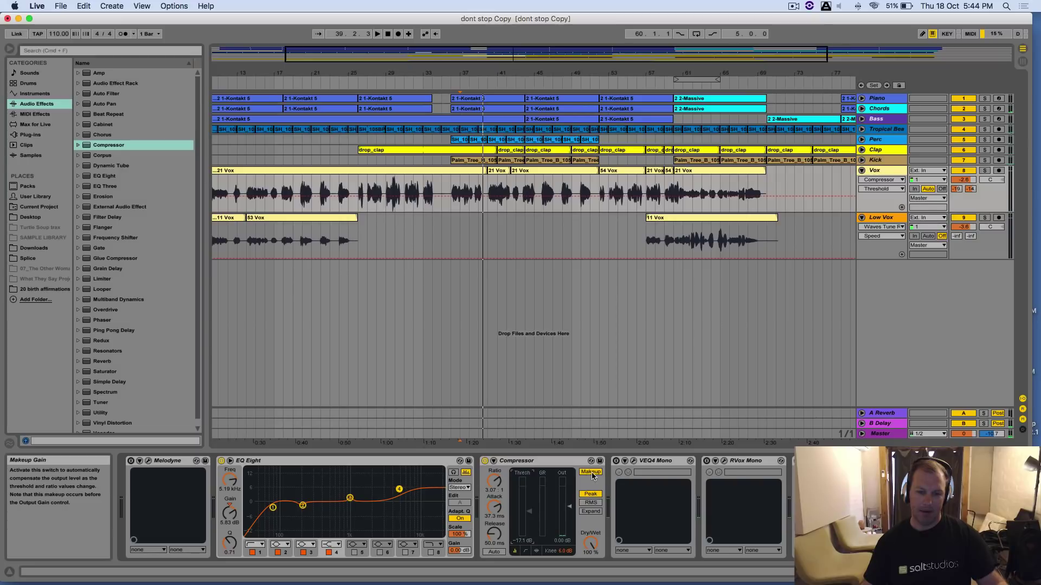
left_click(591, 473)
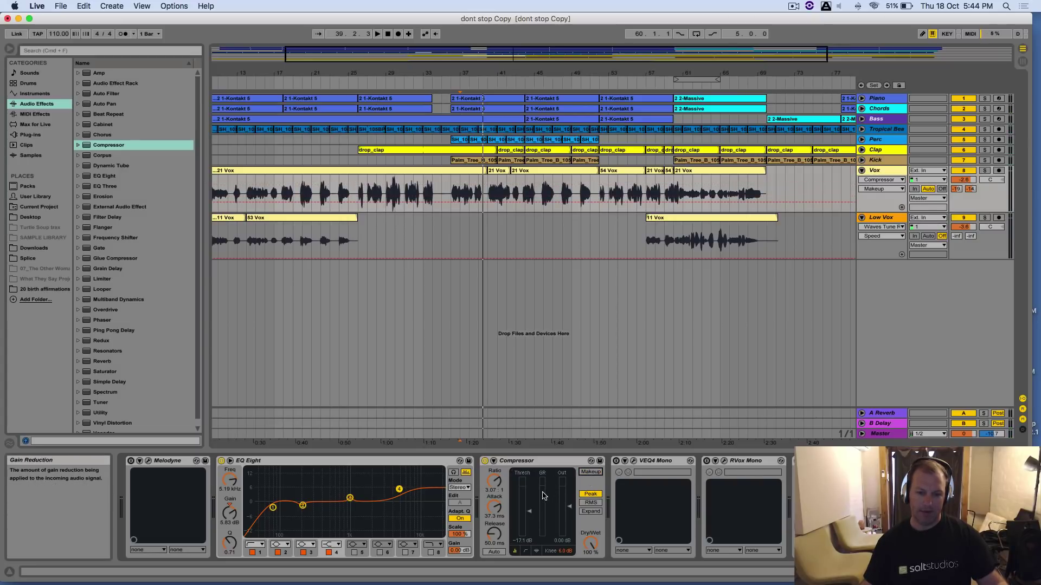
key("space")
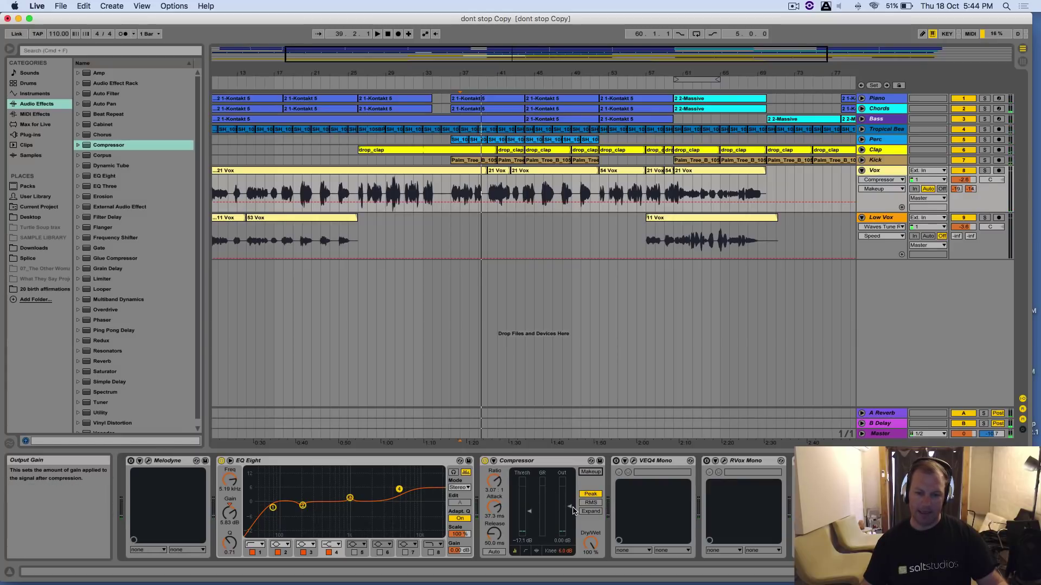
left_click_drag(573, 541, 574, 532)
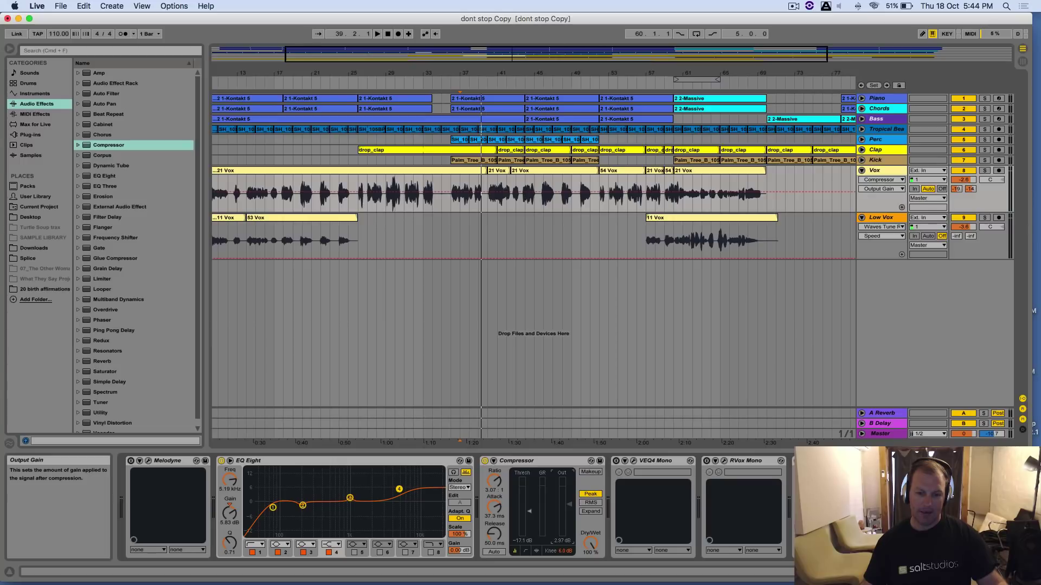
key("space")
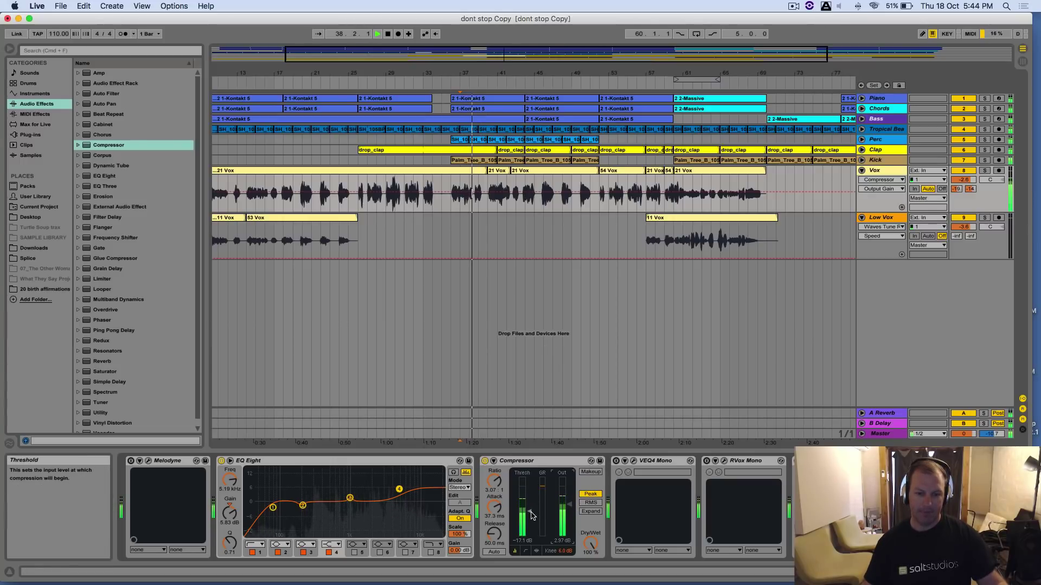
key("space")
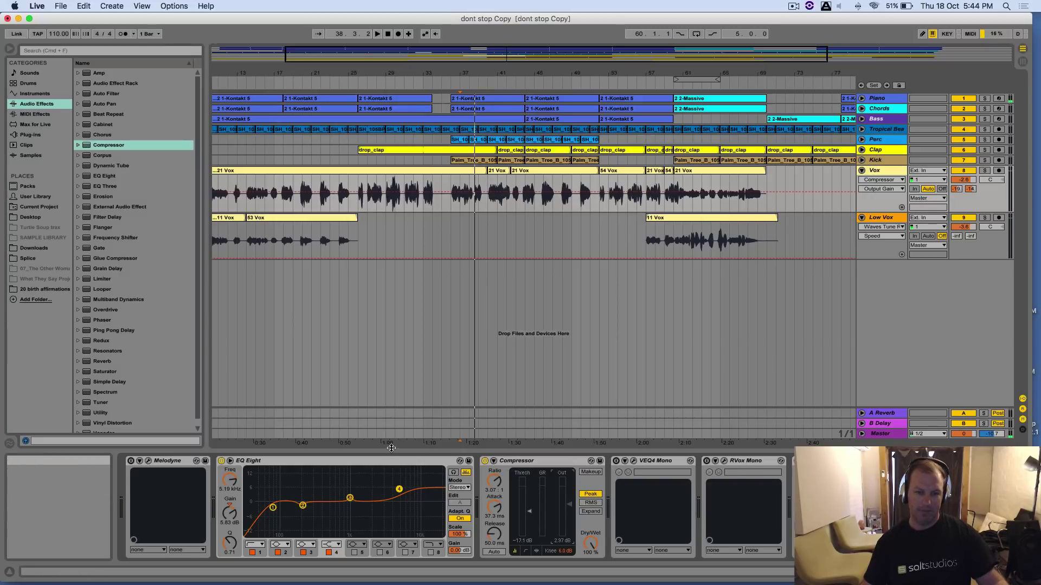
Play from bar 36 while A/B-ing VEQ4, RVox, EQ Eight and Compressor on Vox
left_click(453, 229)
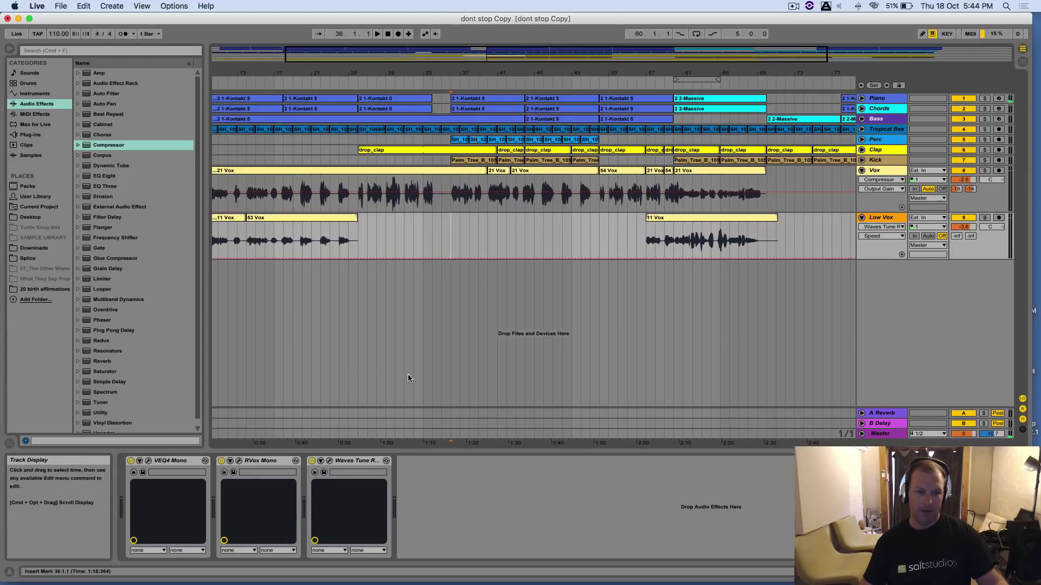
left_click(882, 174)
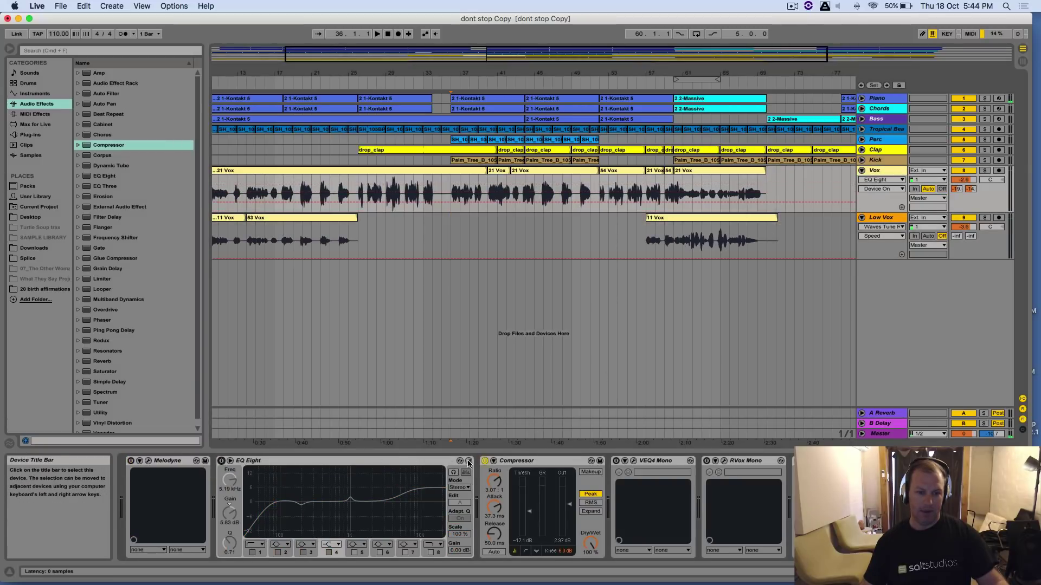
left_click(684, 461)
left_click(706, 461)
key("space")
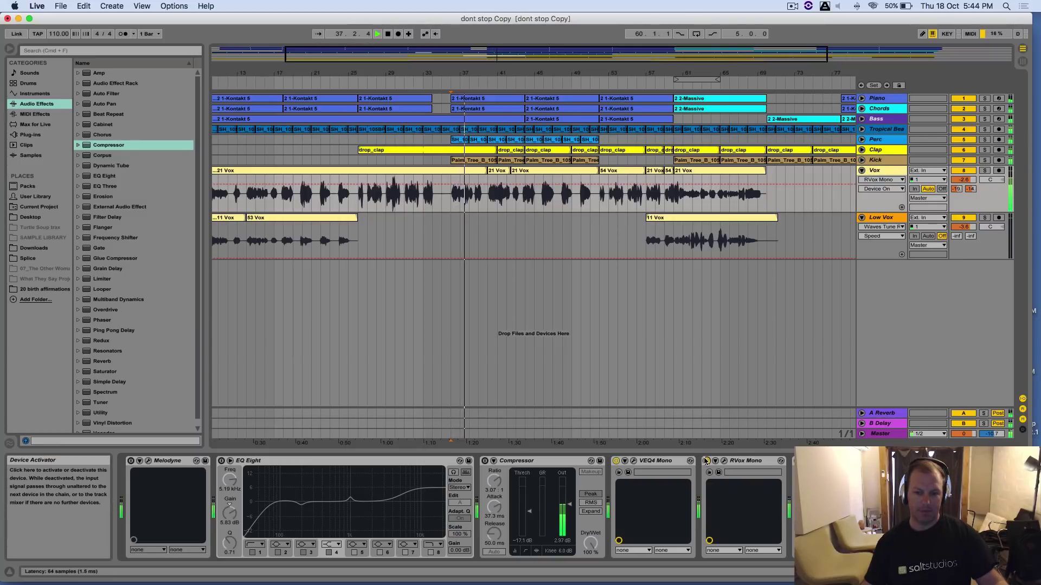
left_click(706, 461)
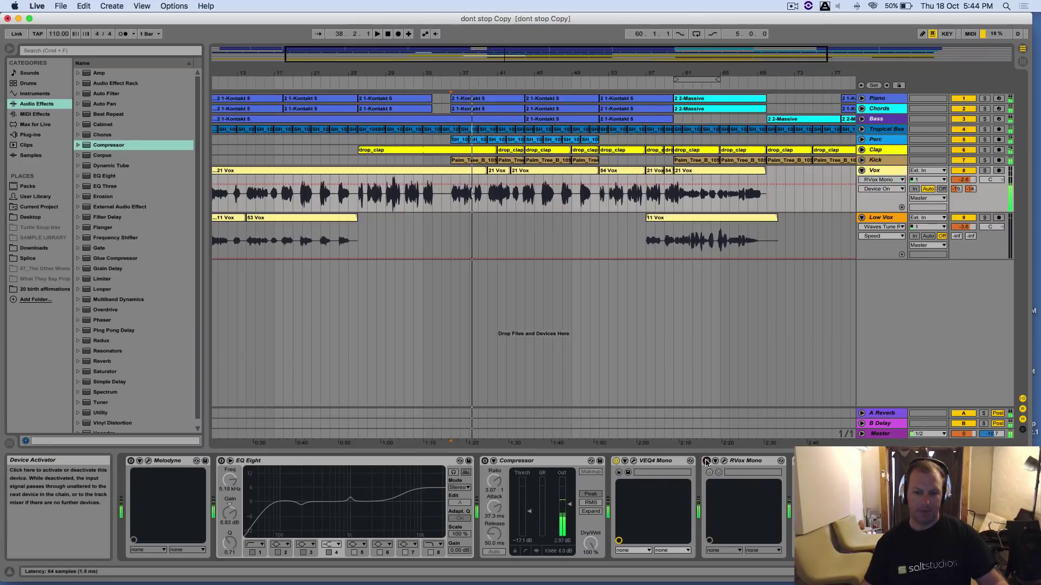
left_click(616, 461)
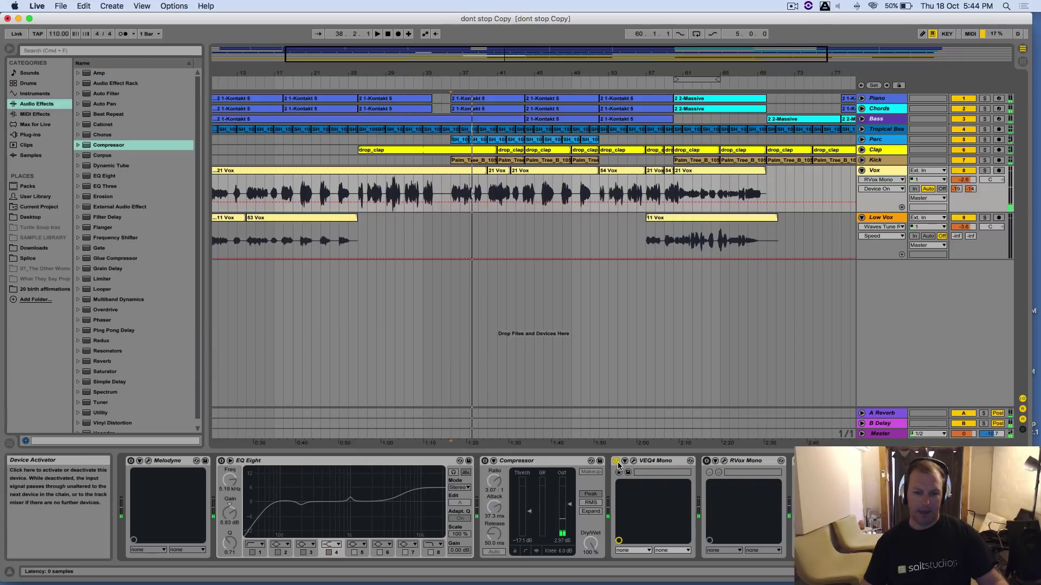
left_click(222, 461)
left_click(485, 461)
key("space")
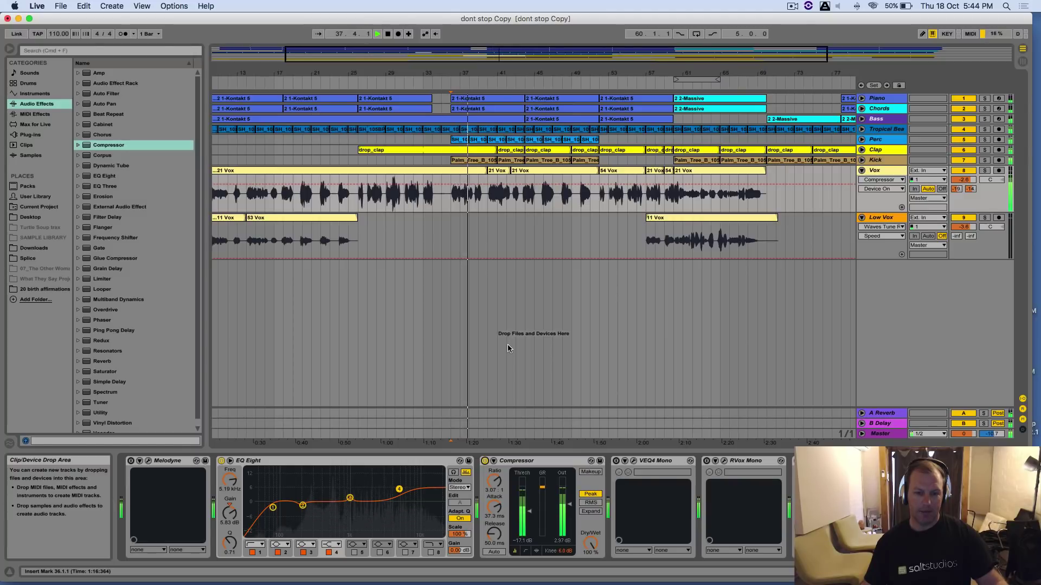
left_click(485, 462)
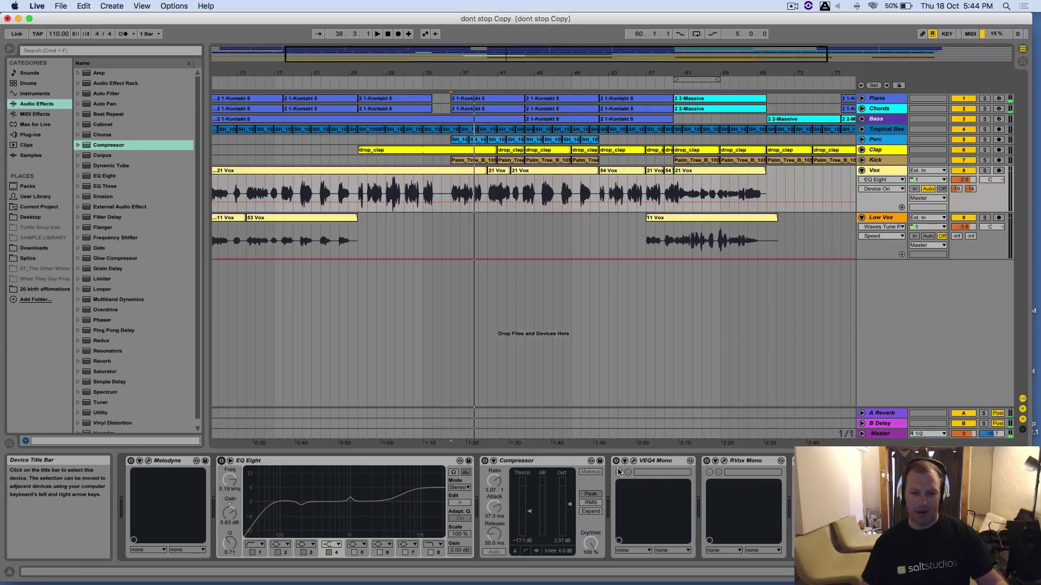
Fold the EQ Eight and Compressor devices into narrow strips
left_click(320, 461)
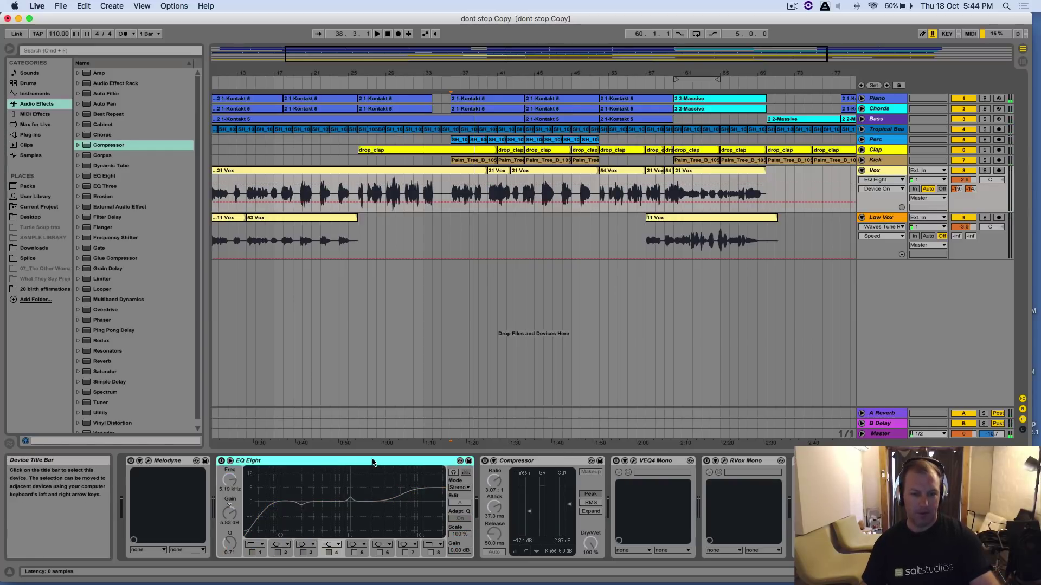
left_click(231, 461)
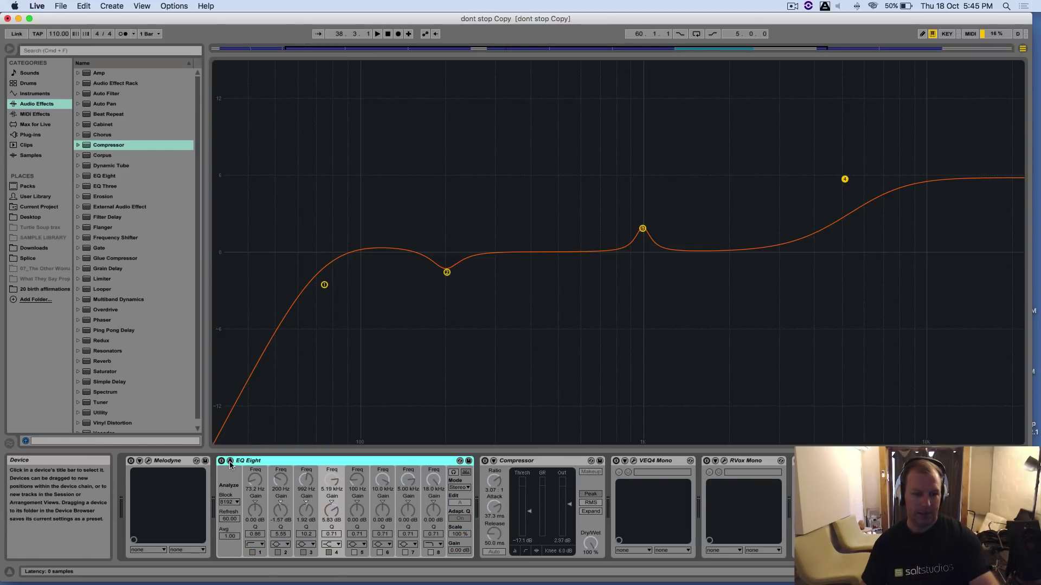
left_click(231, 462)
double_click(305, 462)
left_click(305, 461)
double_click(305, 461)
Switch RVox Mono back on, test the Auburn Sound tuner, and select Waves Tune on Vox
left_click(344, 461)
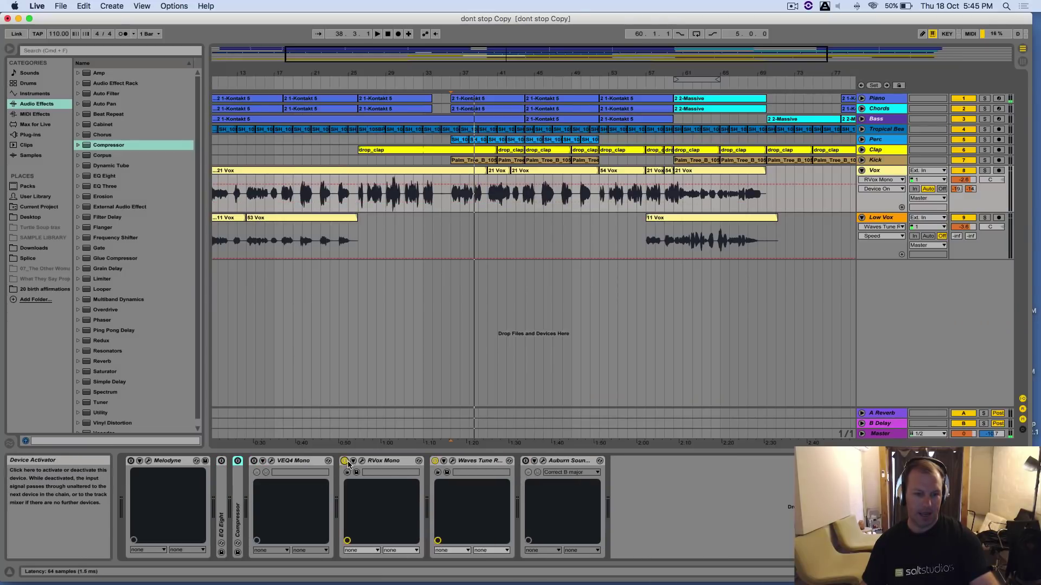
left_click(526, 462)
left_click(526, 461)
left_click(476, 461)
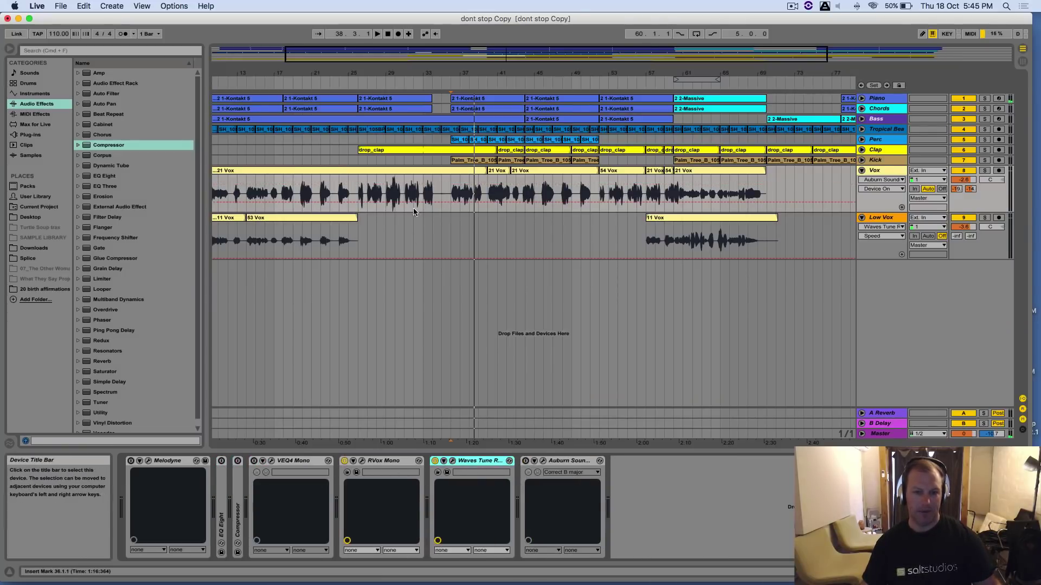
left_click(463, 254)
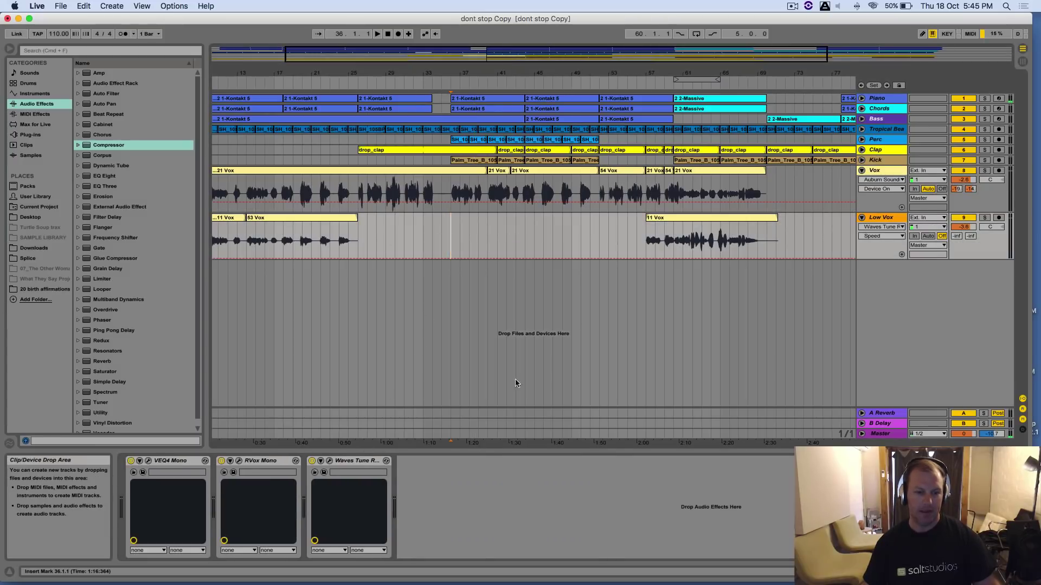
left_click(818, 210)
left_click(480, 465)
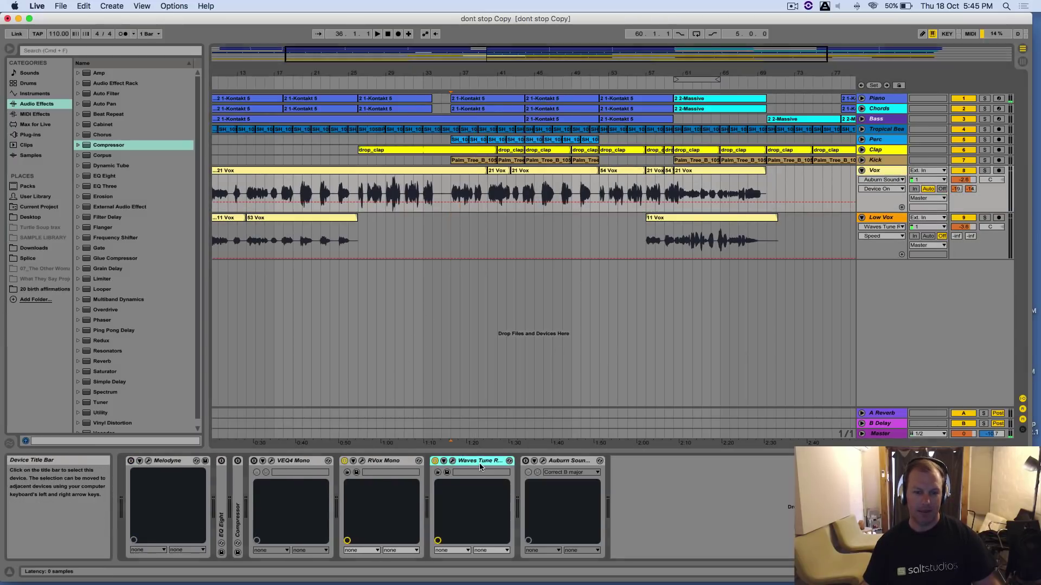
Open the Waves Tune Real-Time window on Vox and play to hear its tuning
left_click(454, 462)
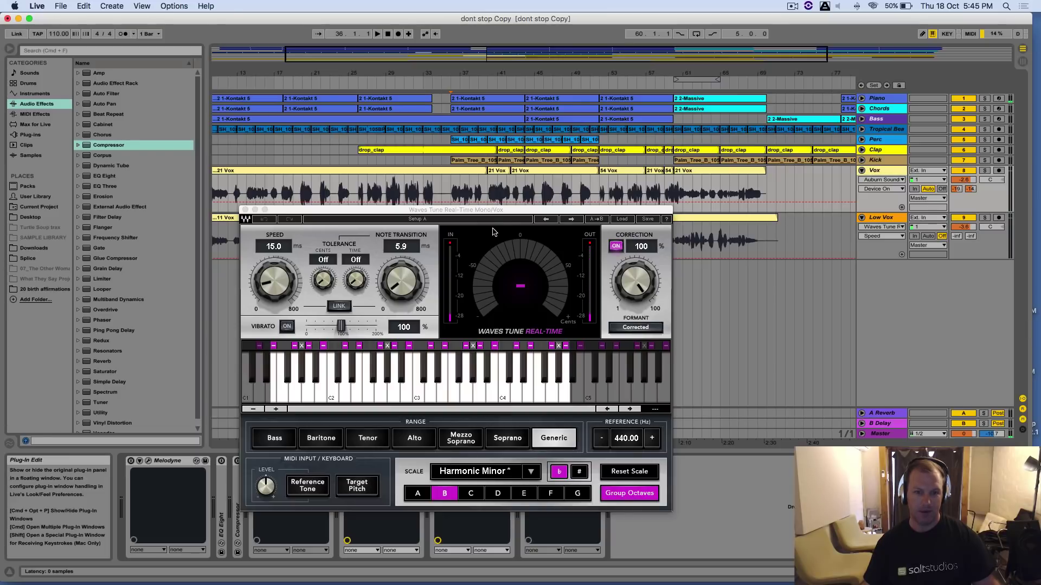
left_click(559, 256)
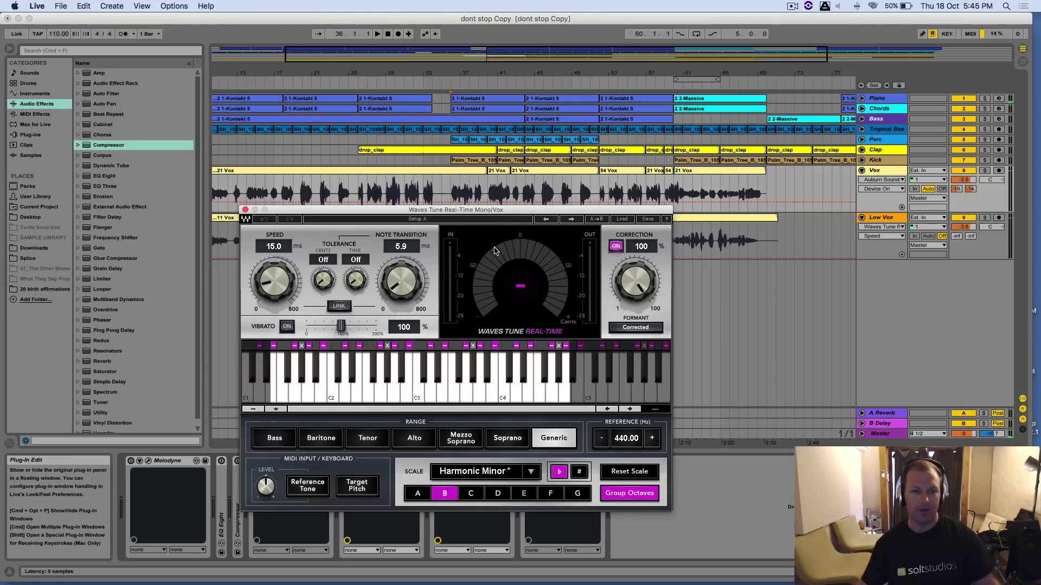
key("space")
key("space")
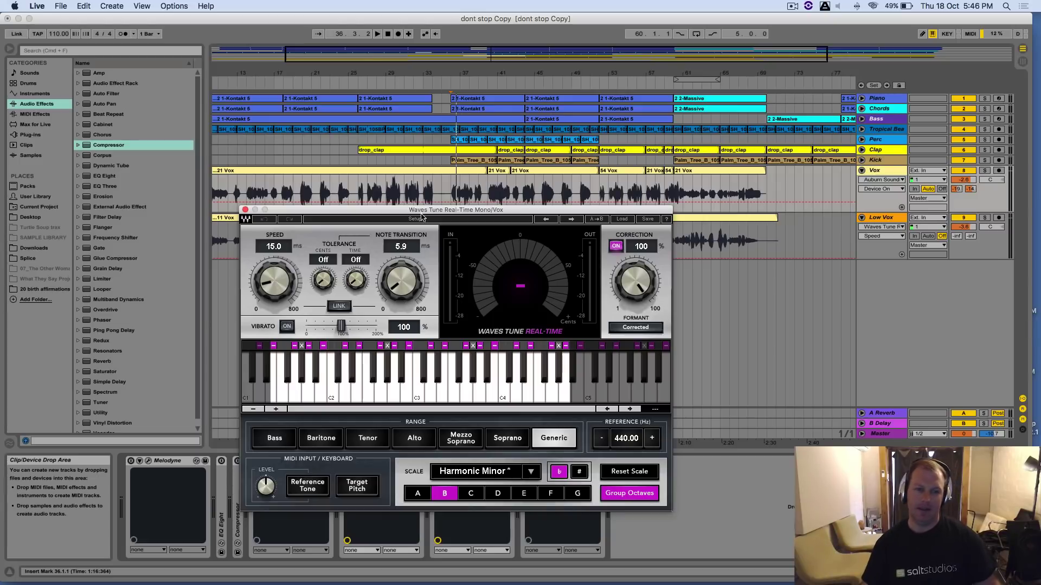
From bar 27, recheck Waves Tune, then turn it off and turn on the Auburn Sounds tuner
left_click(245, 211)
left_click(367, 232)
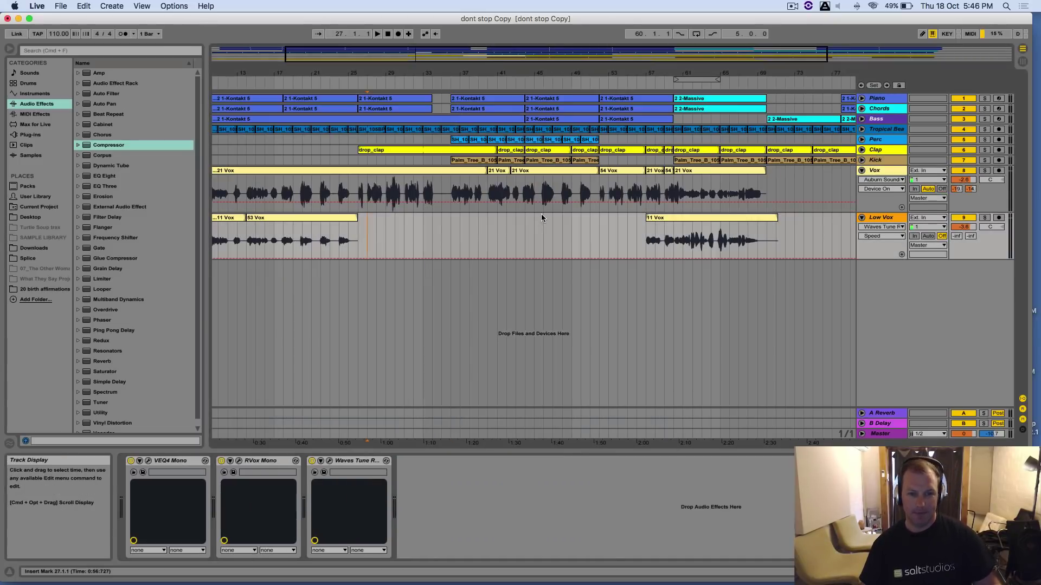
left_click(882, 172)
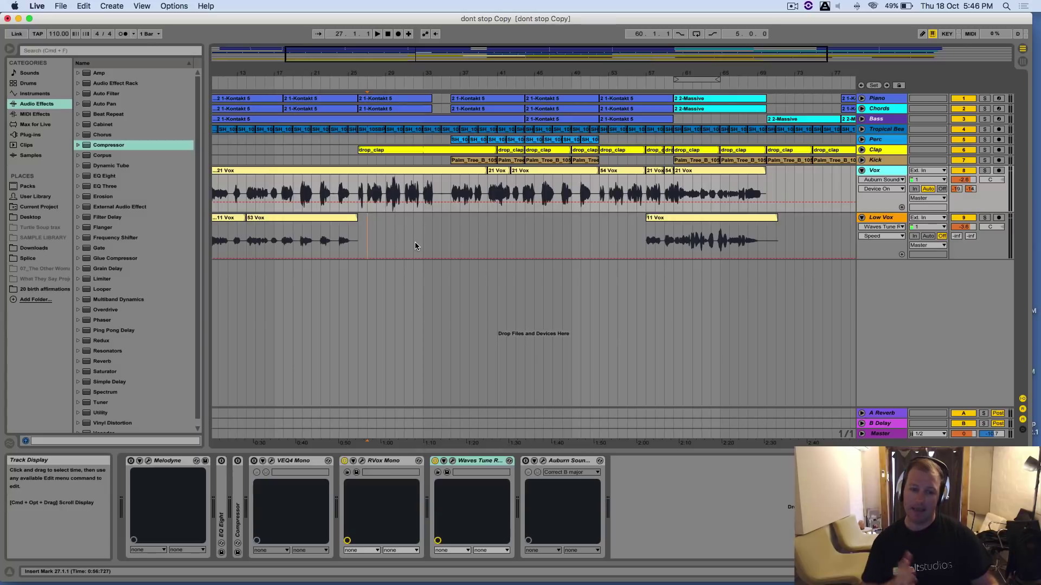
left_click(453, 460)
left_click(245, 210)
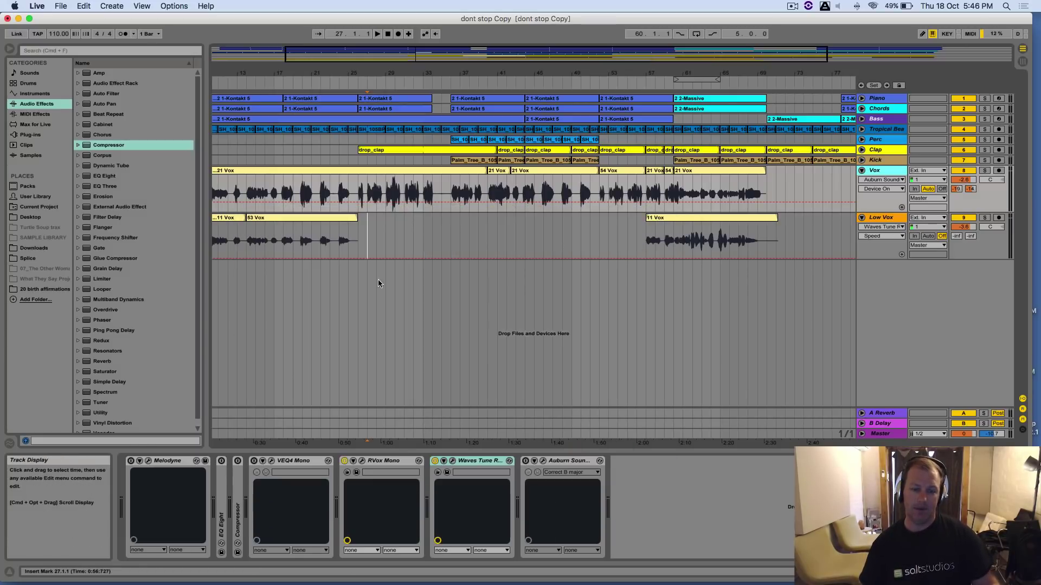
left_click(452, 461)
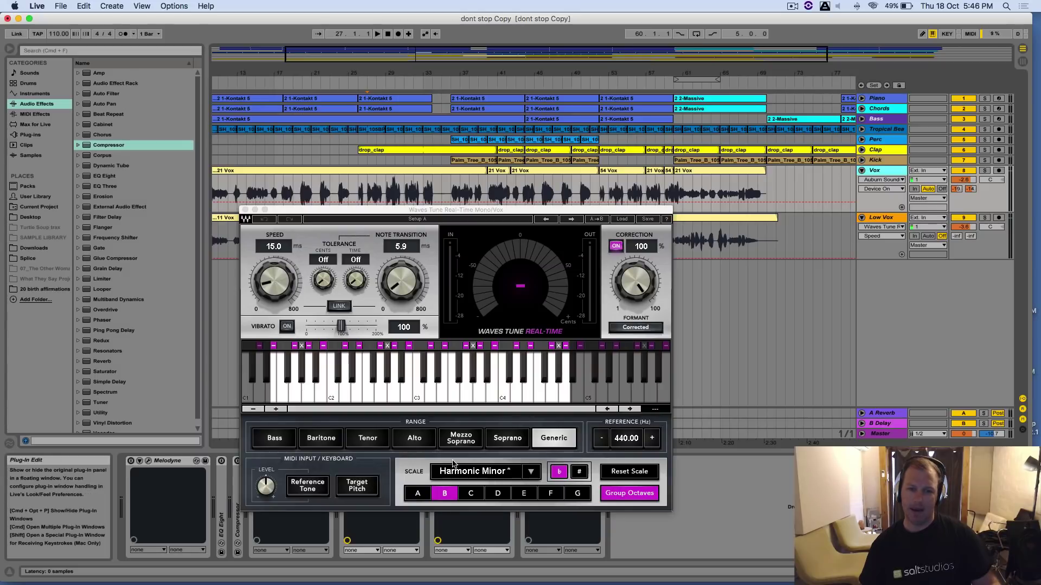
left_click(245, 210)
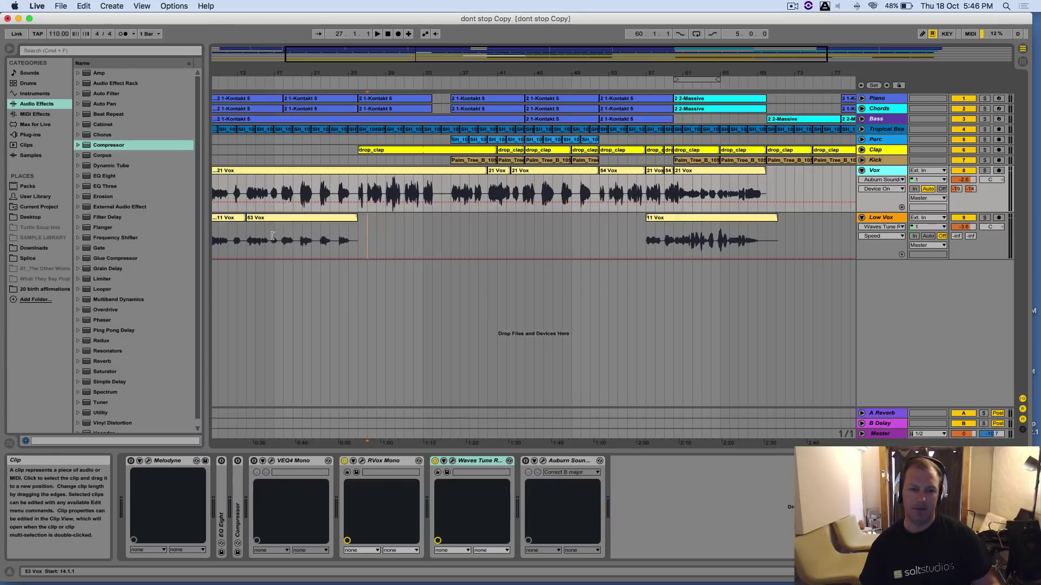
left_click(436, 462)
left_click(525, 462)
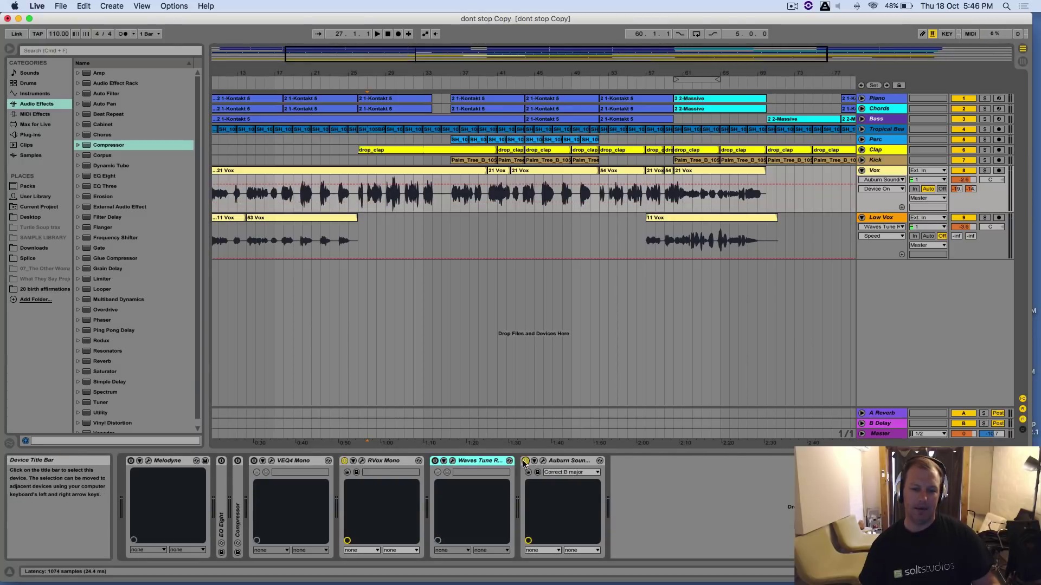
left_click(544, 462)
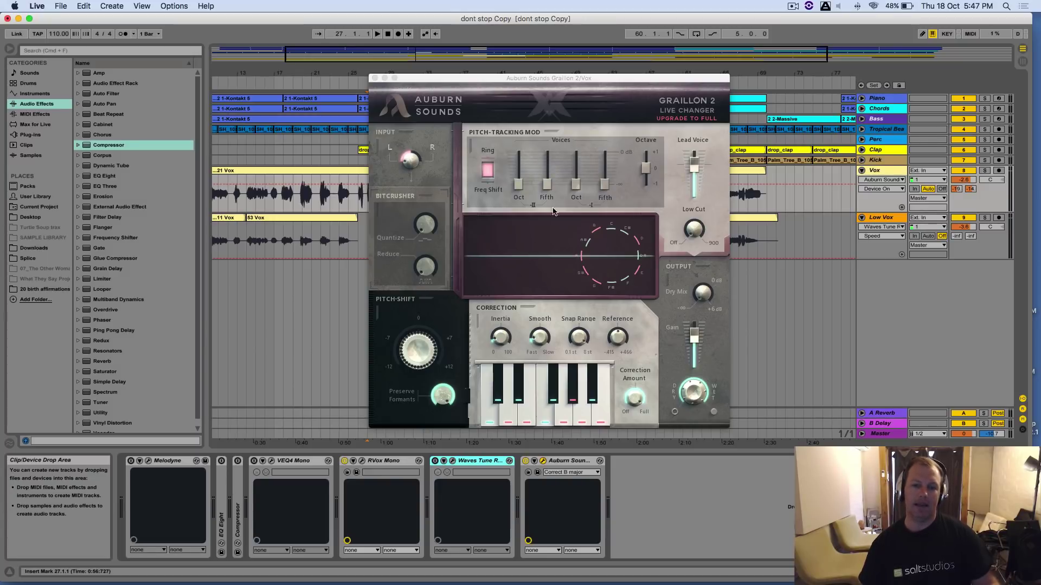
left_click(374, 78)
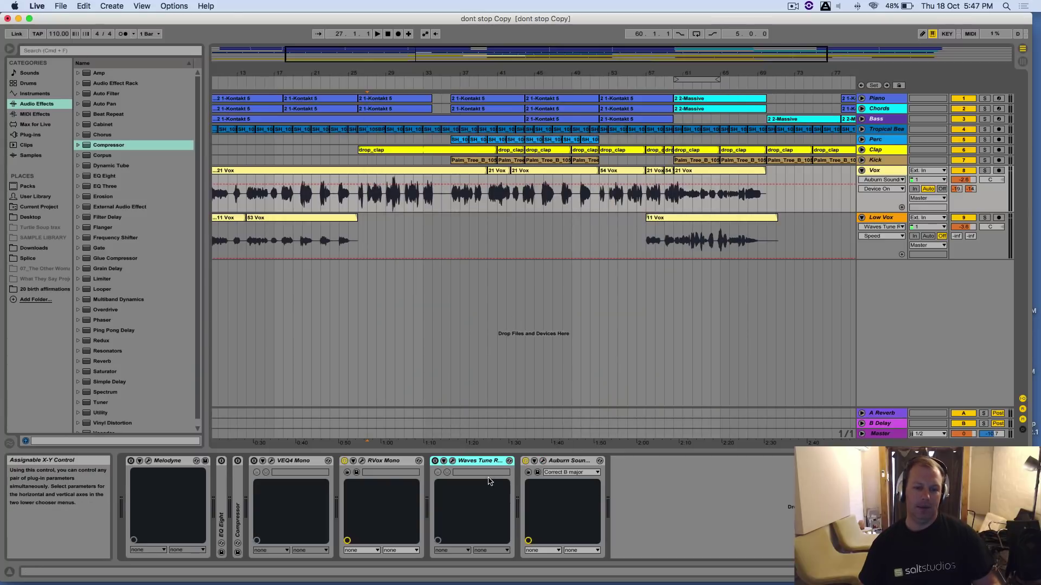
left_click(543, 461)
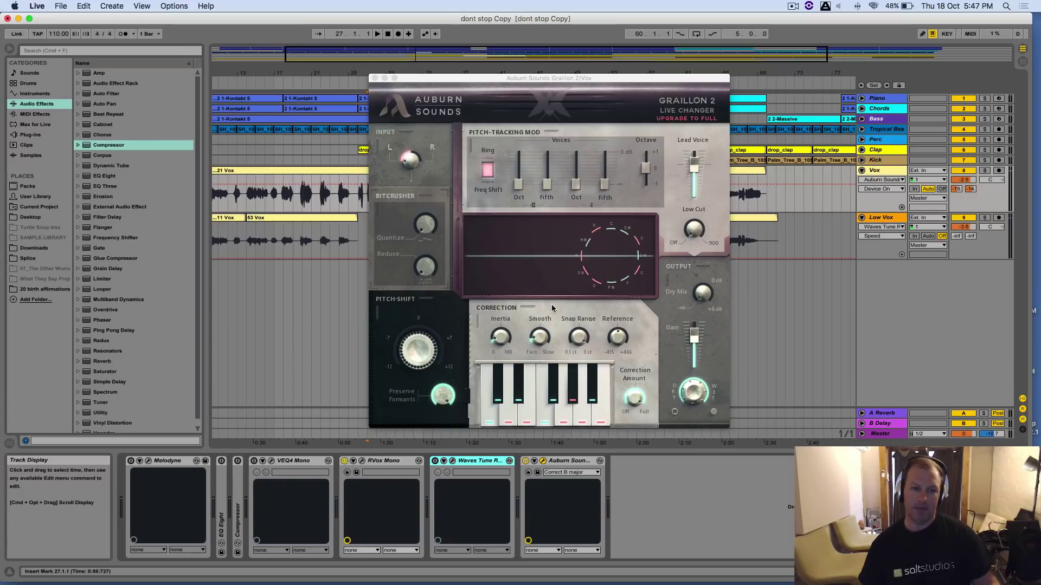
left_click(374, 79)
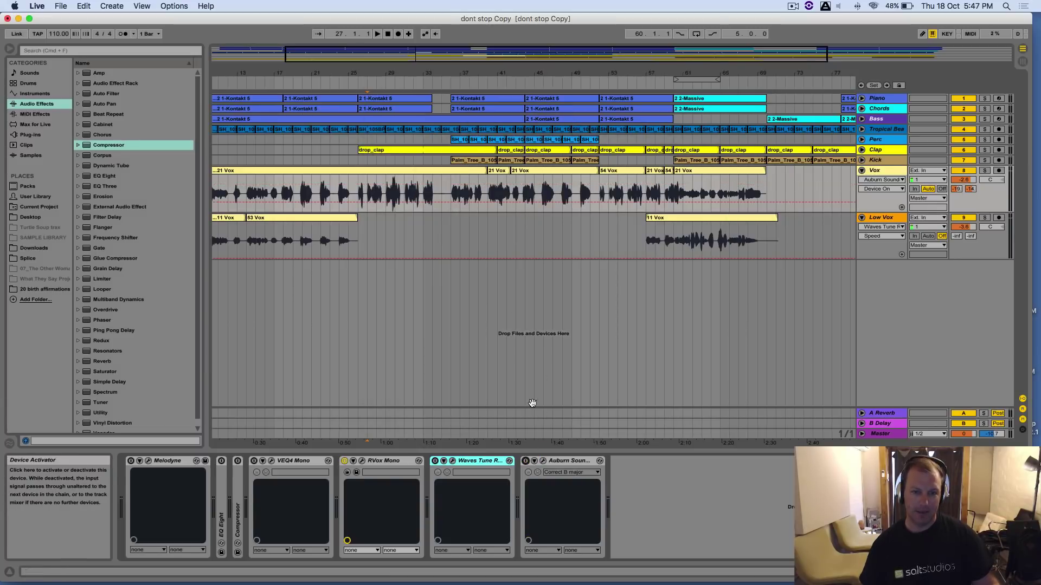
left_click(455, 226)
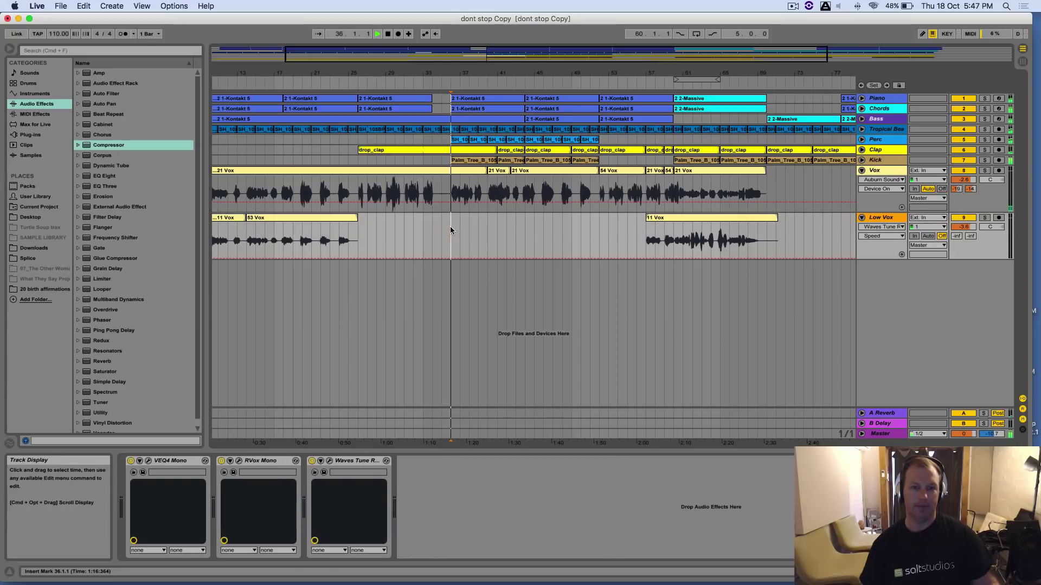
key("space")
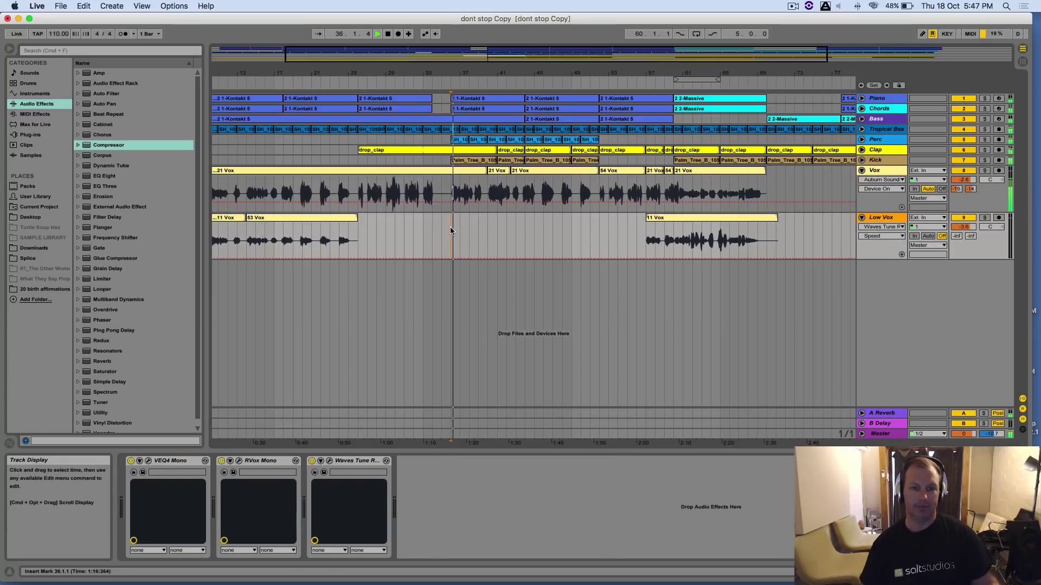
left_click(898, 173)
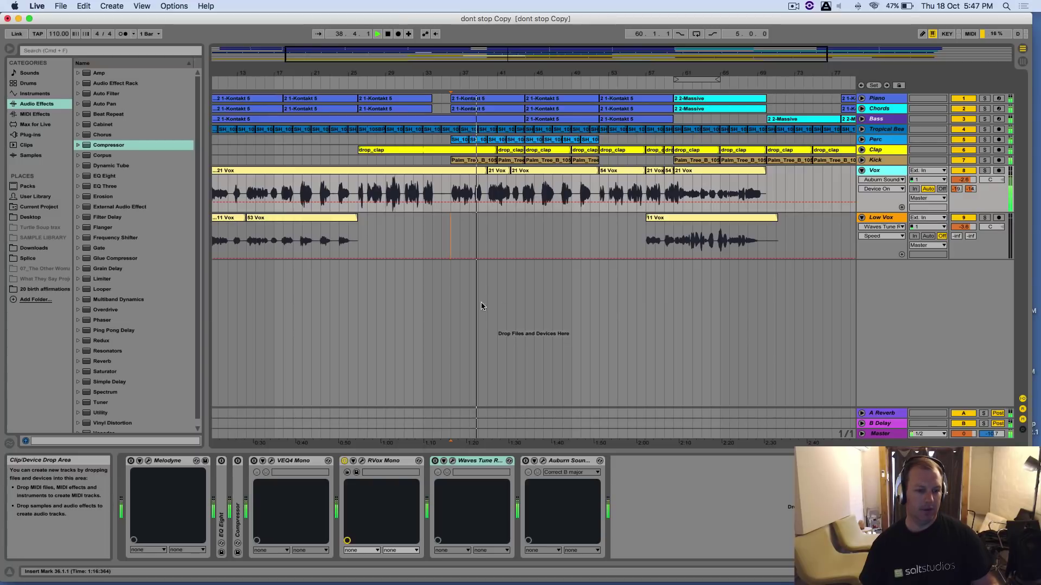
Re-enable VEQ4 Mono, then switch on Graillon 2 on Vox and audition it in its window
left_click(254, 461)
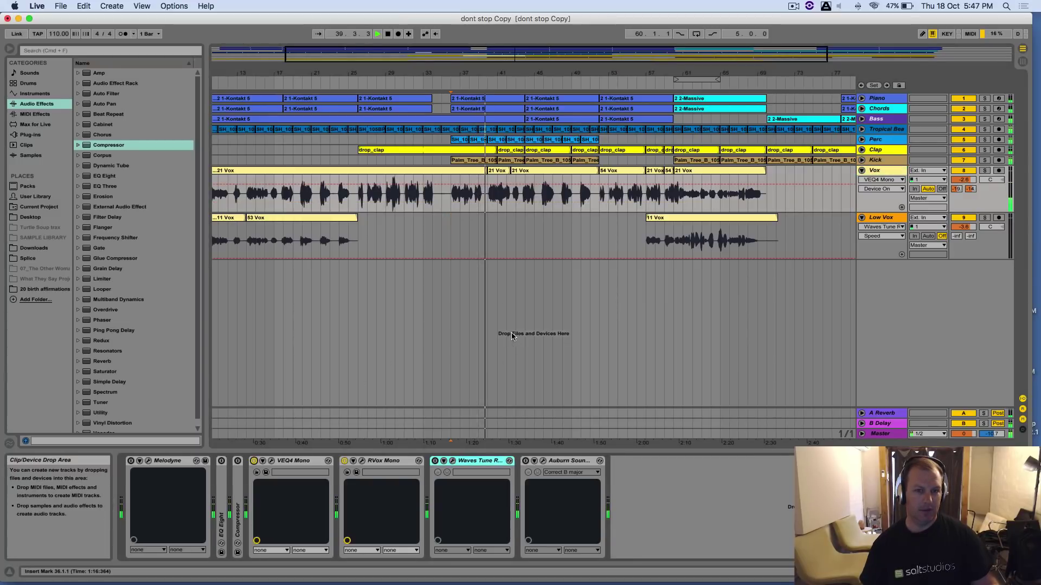
key("space")
left_click(449, 224)
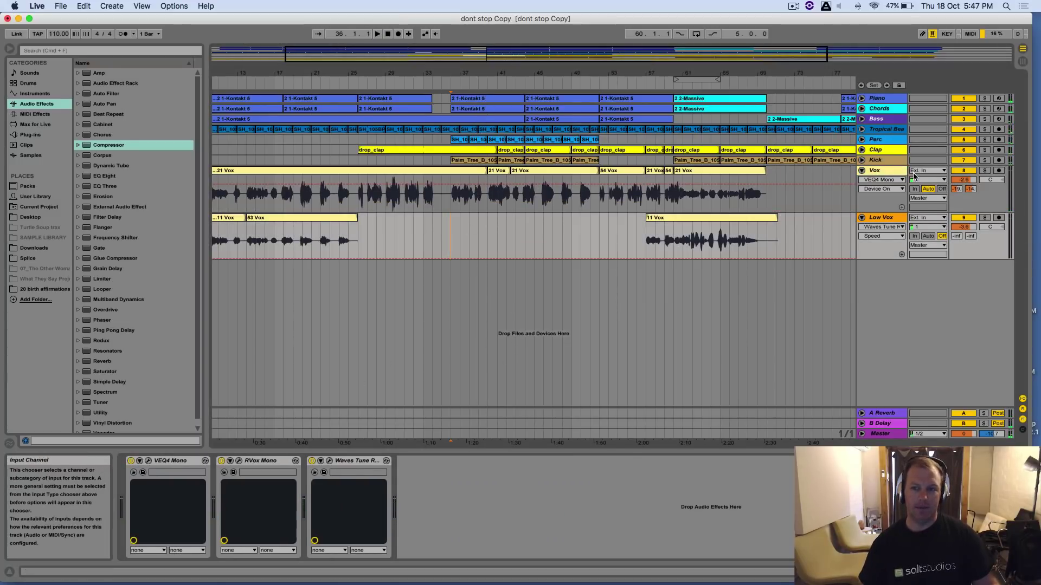
left_click(509, 210)
left_click(525, 460)
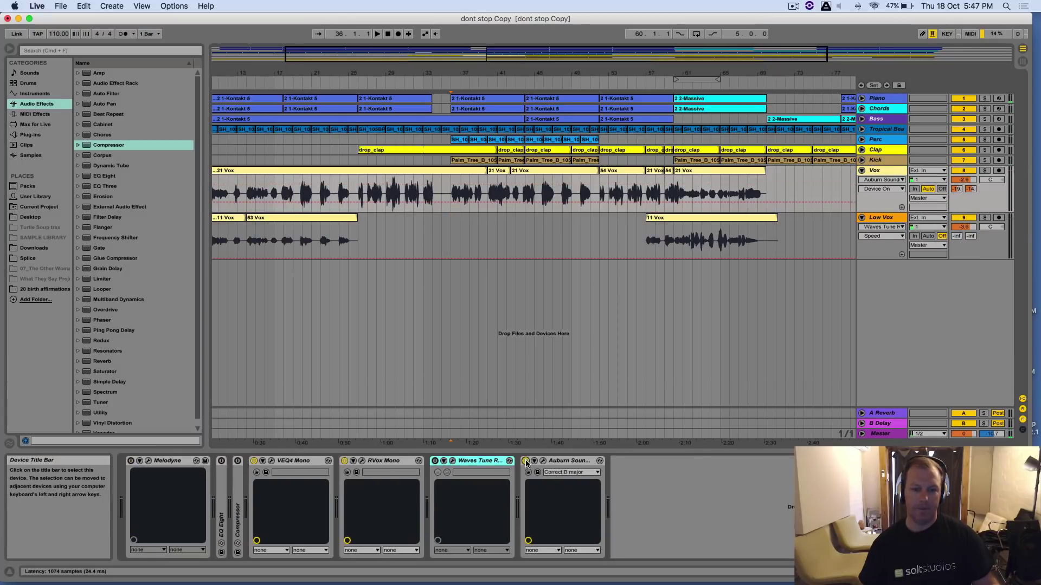
left_click(543, 461)
key("space")
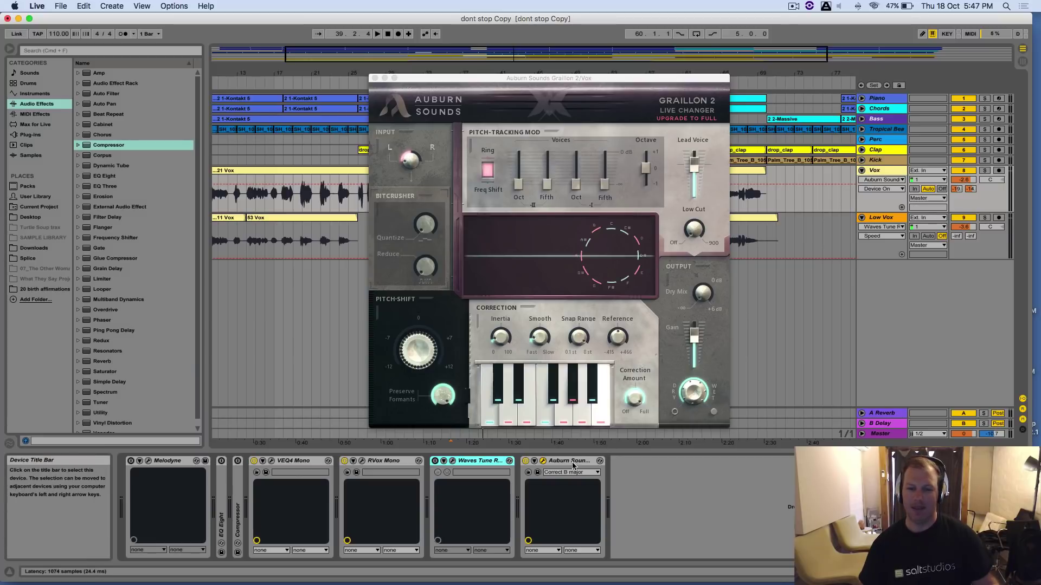
Switch Waves Tune Real-Time back on, then open and close its plug-in window
left_click(564, 401)
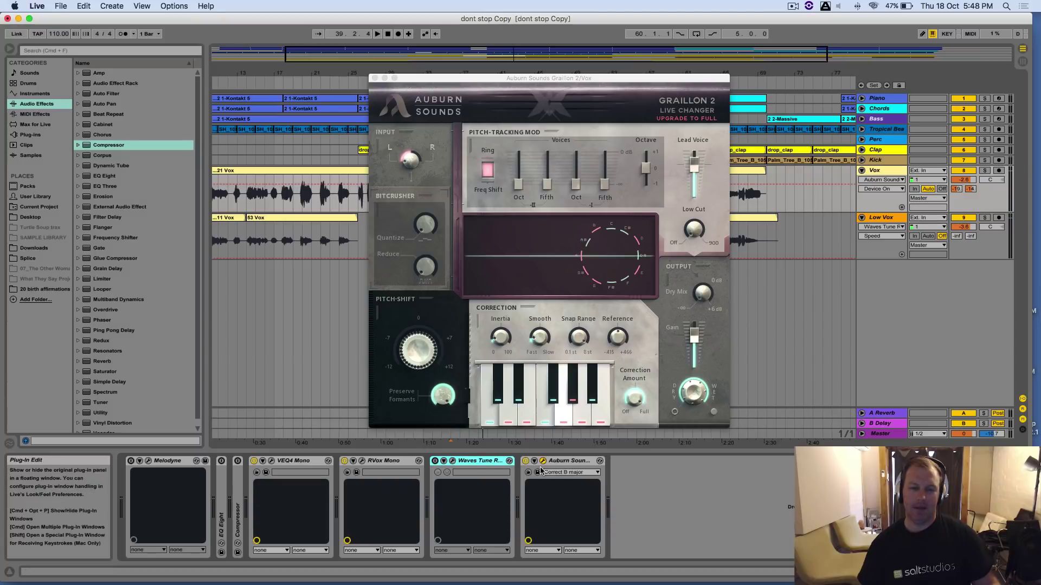
left_click(564, 438)
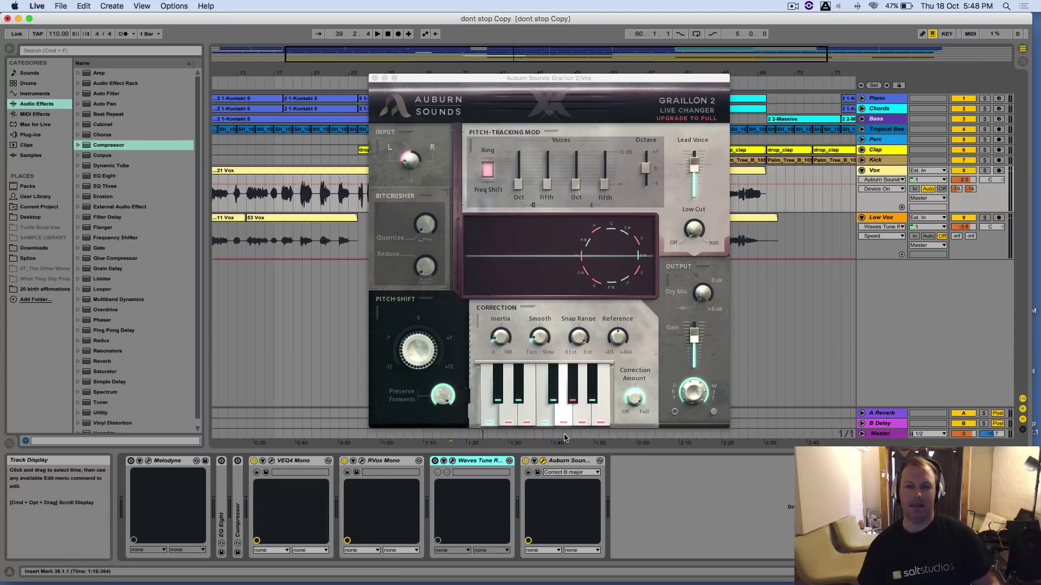
left_click(435, 461)
left_click(452, 461)
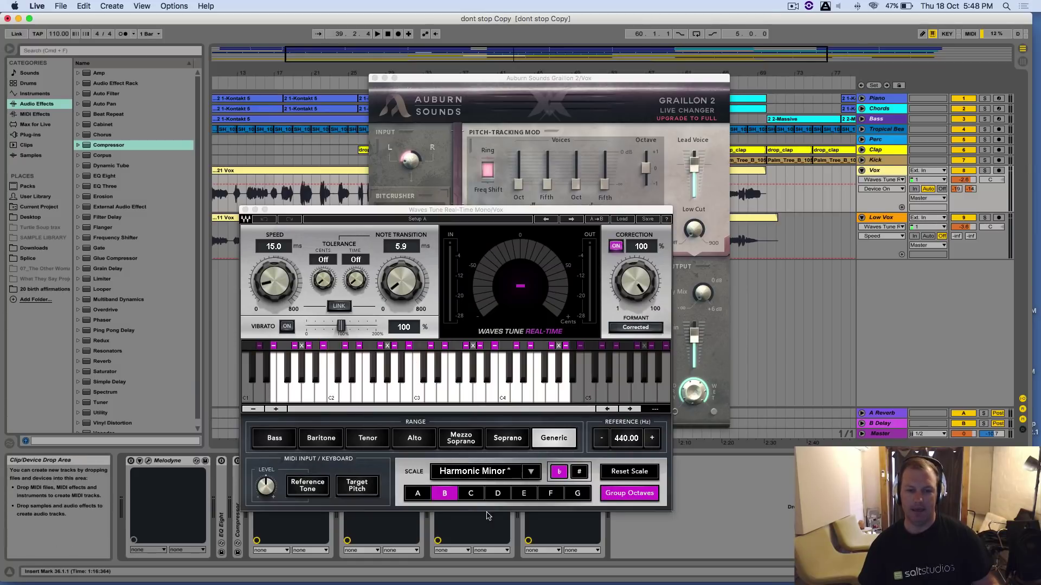
left_click(245, 210)
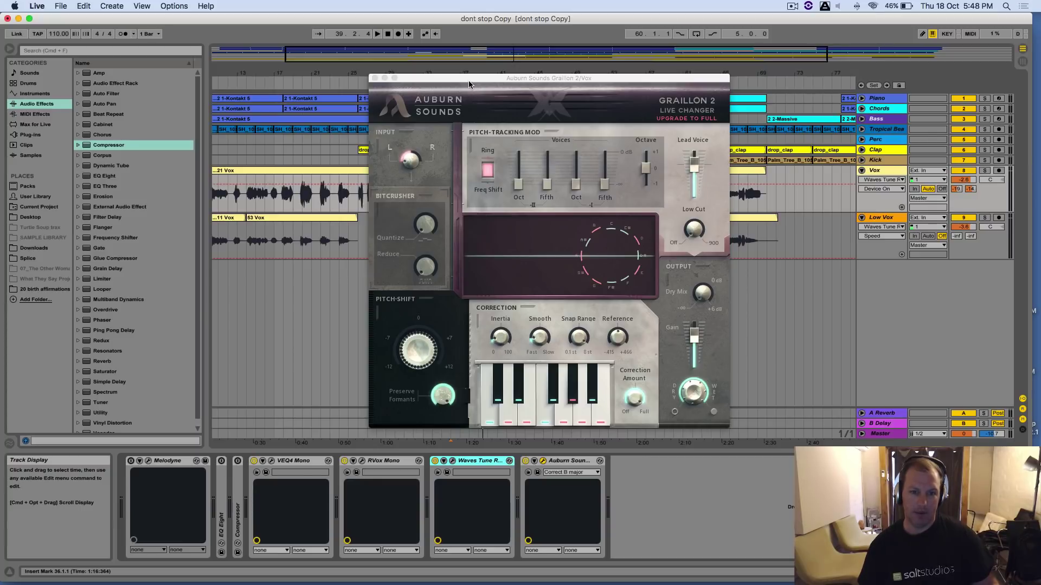
Move Graillon 2 aside, dismiss the disk-full alert, and try 71% correction inertia from bar 36
left_click_drag(466, 79, 636, 77)
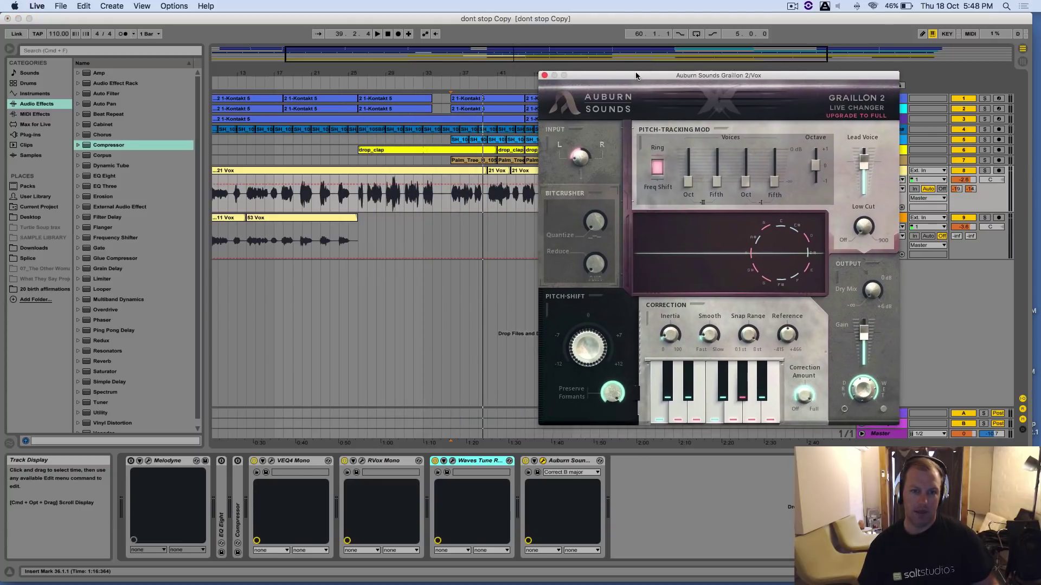
left_click(450, 229)
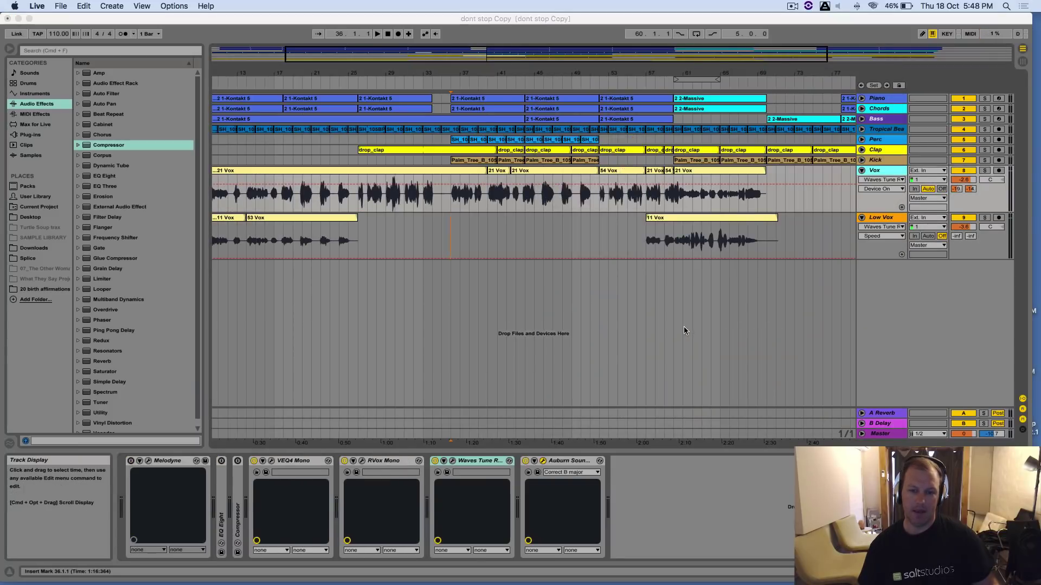
left_click(601, 217)
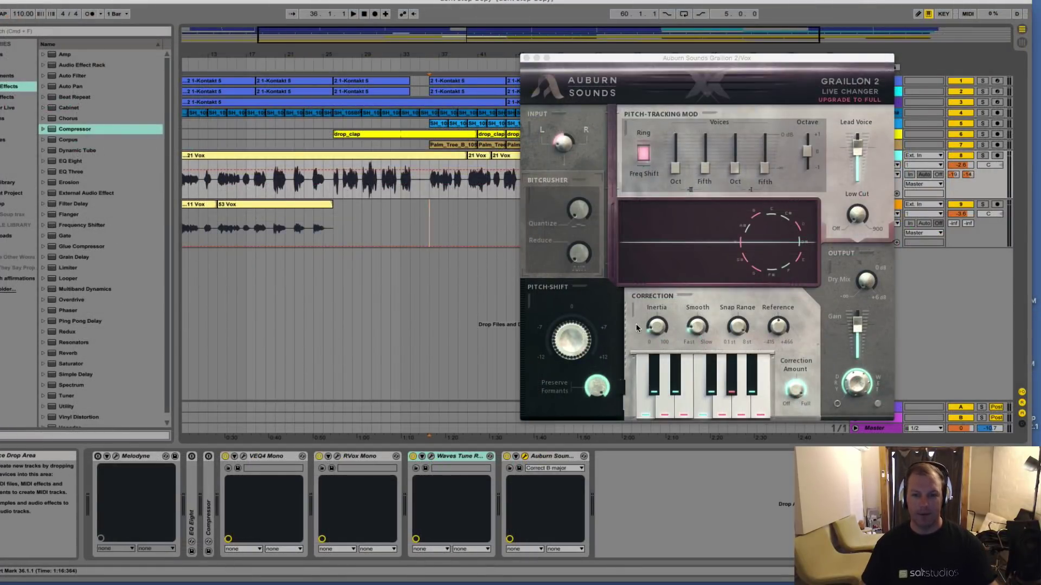
left_click_drag(654, 327, 668, 248)
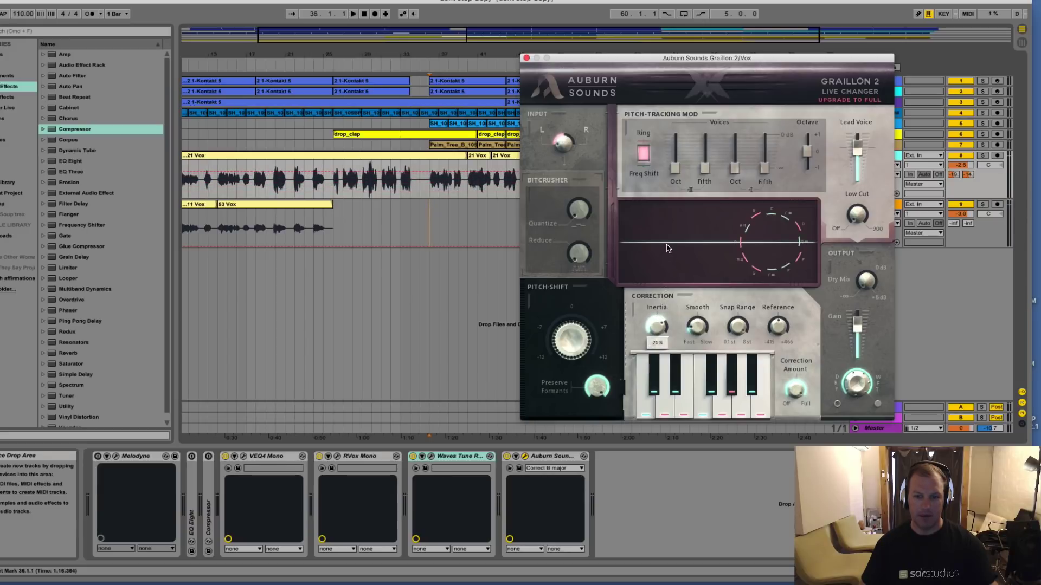
left_click(432, 227)
key("space")
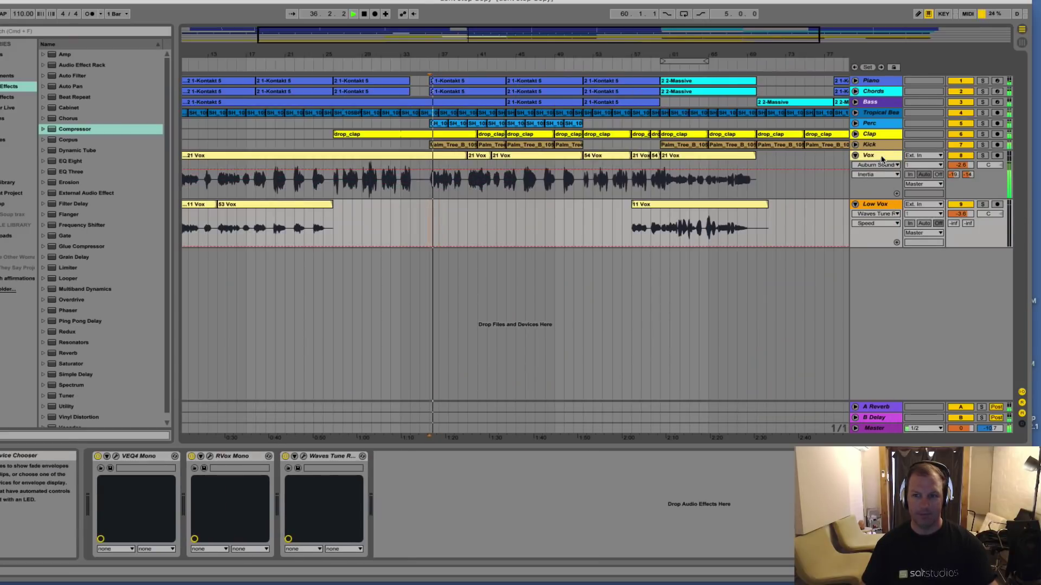
Bring Graillon back on Vox and lower correction inertia to 18%, nudging the smoothing slightly
left_click(799, 164)
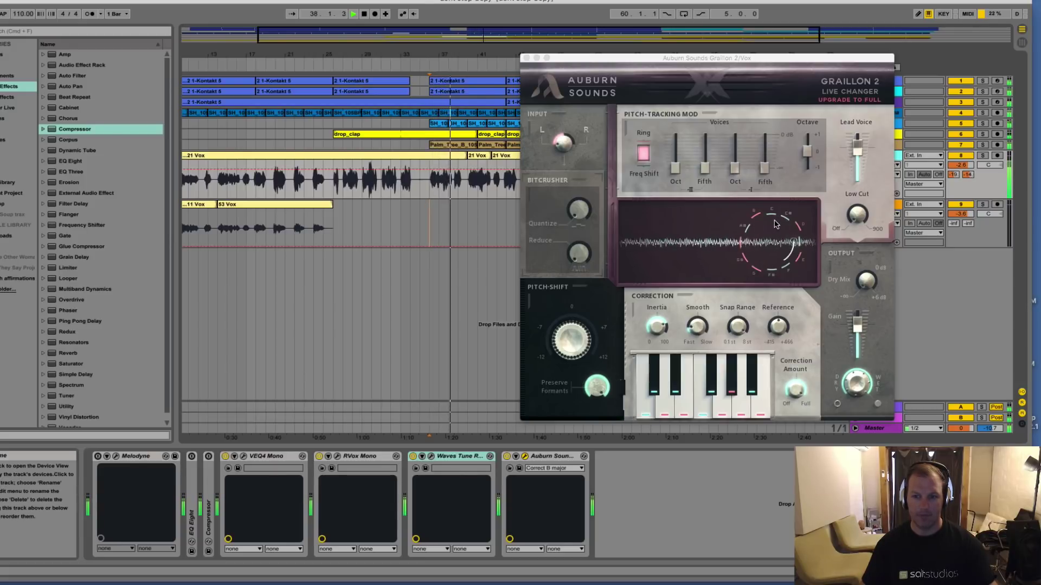
left_click(656, 326)
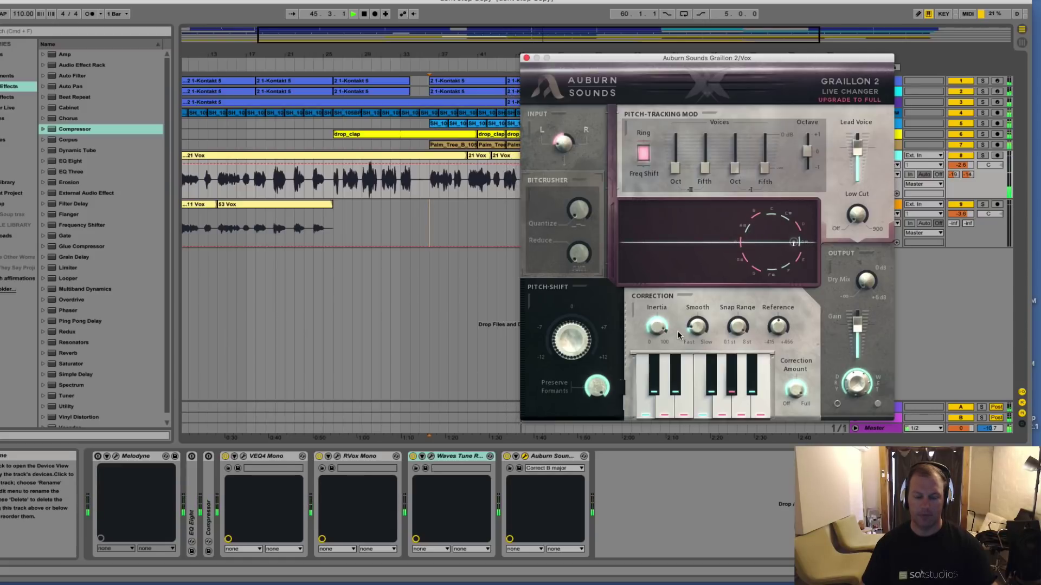
mouse_move(703, 305)
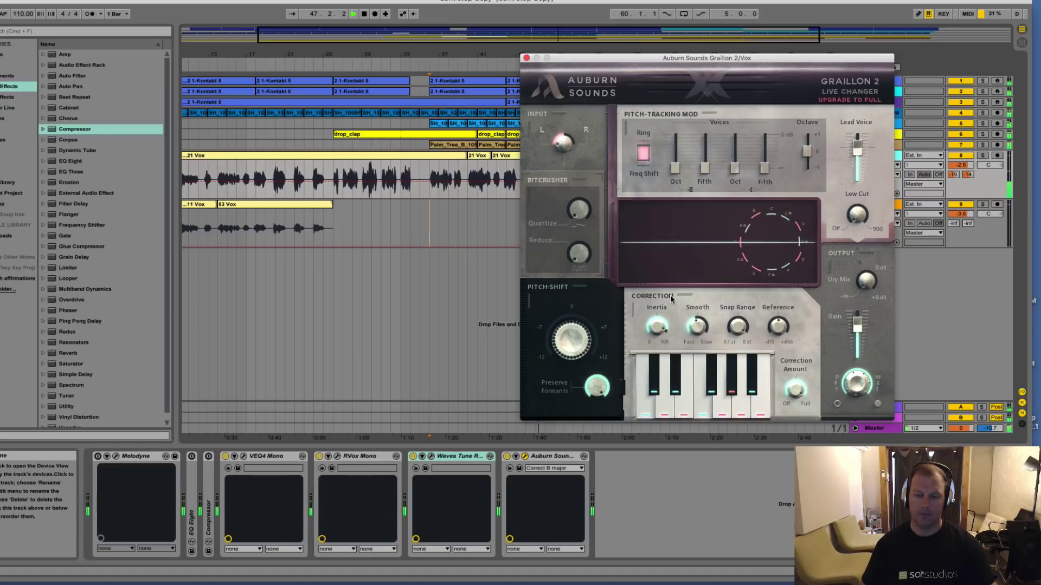
mouse_move(658, 332)
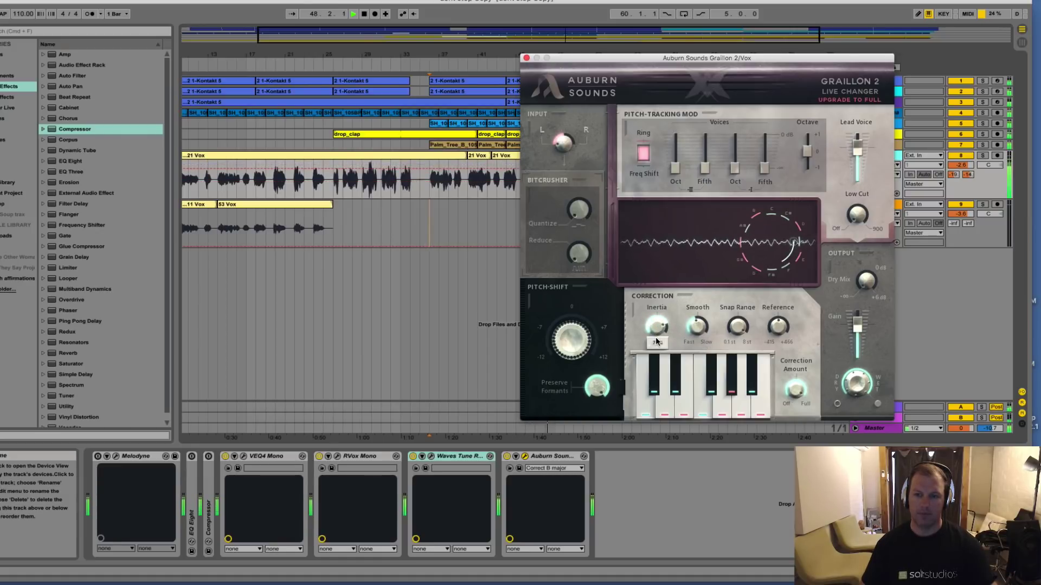
key("space")
left_click_drag(656, 341, 652, 386)
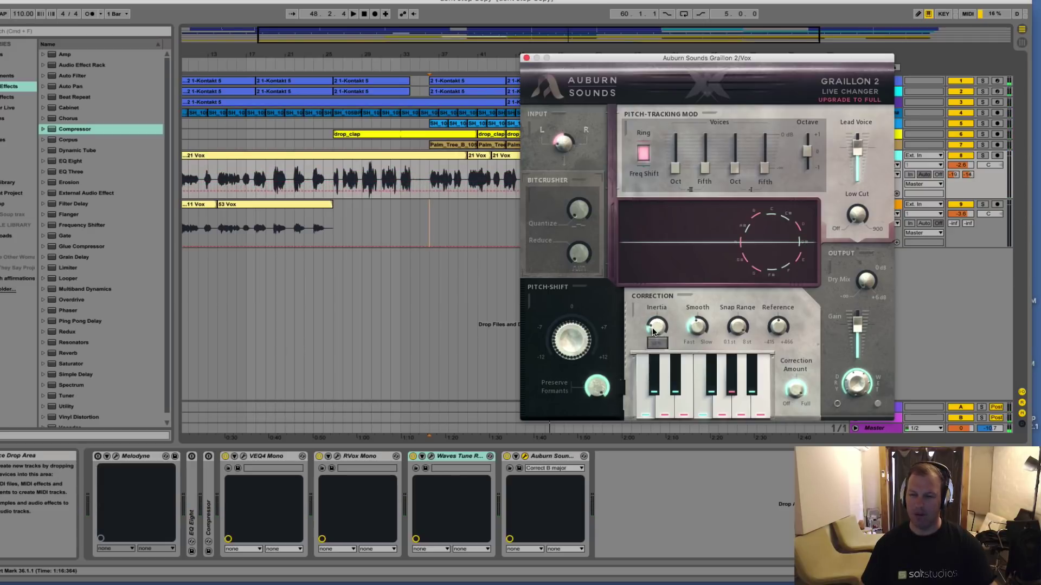
left_click_drag(701, 324, 672, 391)
Close the Graillon window, set the playback start to bar 40, and show the Vox device chain
left_click(526, 57)
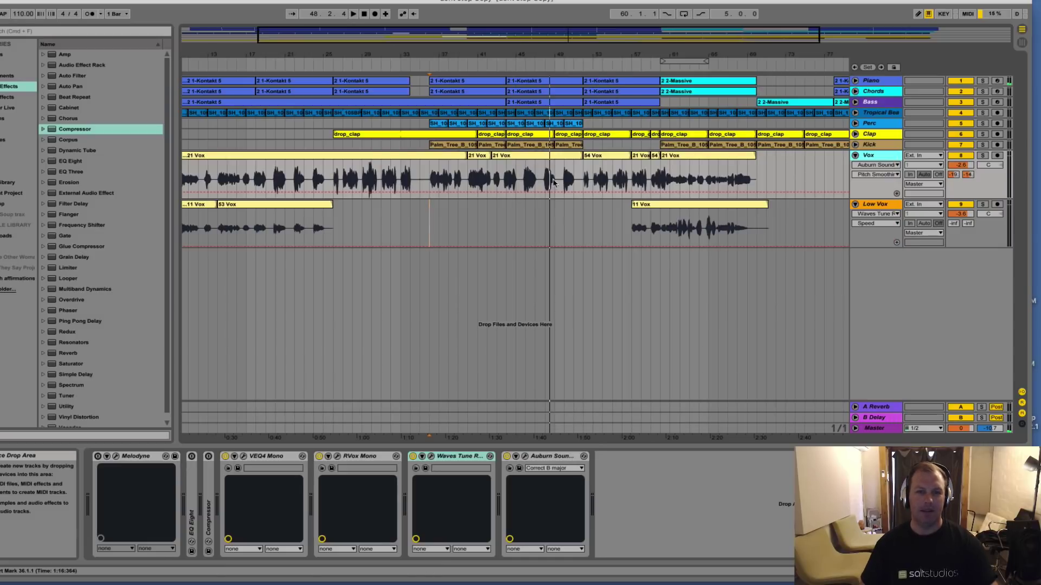
left_click(421, 223)
left_click(439, 219)
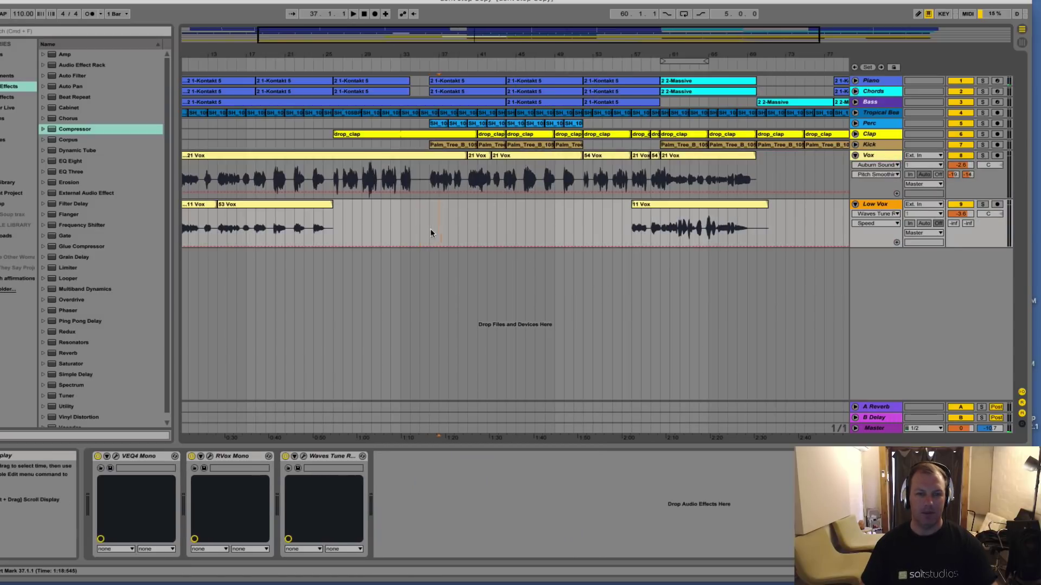
left_click(885, 156)
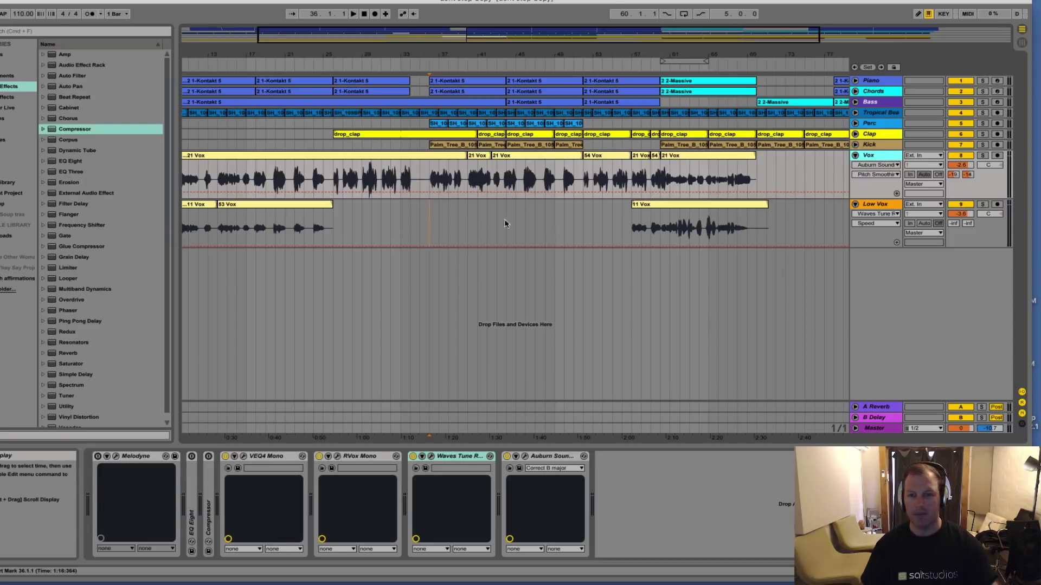
left_click(467, 220)
left_click(886, 157)
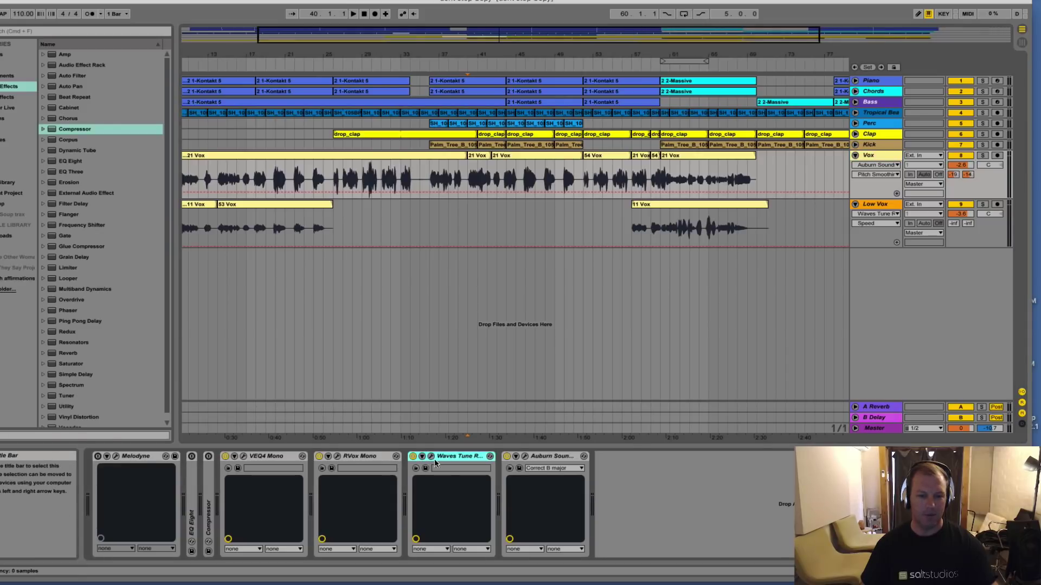
Bypass Waves Tune and Auburn Sounds Graillon on Vox, keeping playback start at bar 40
left_click(413, 456)
left_click(552, 458)
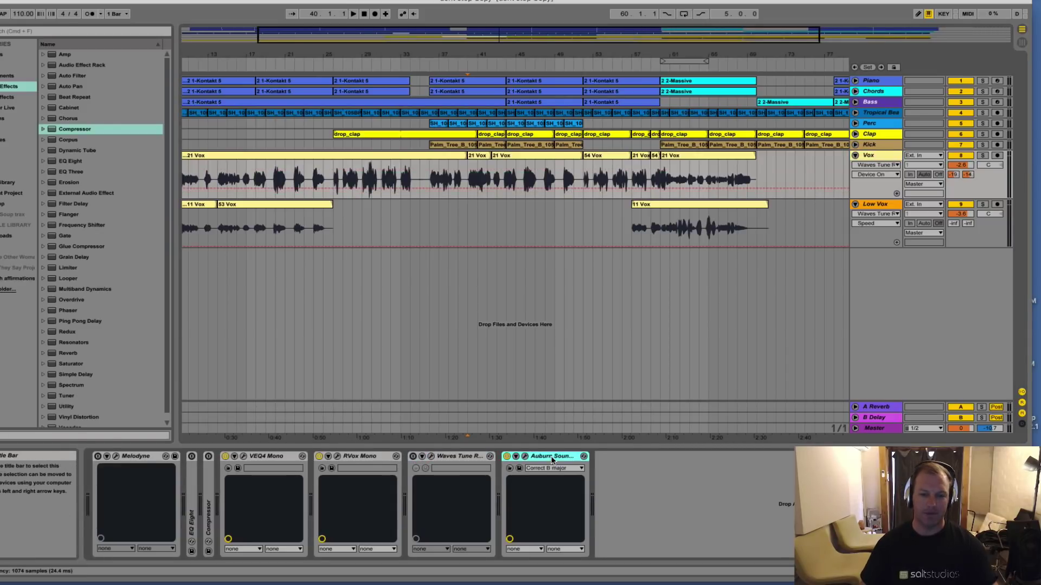
key("0")
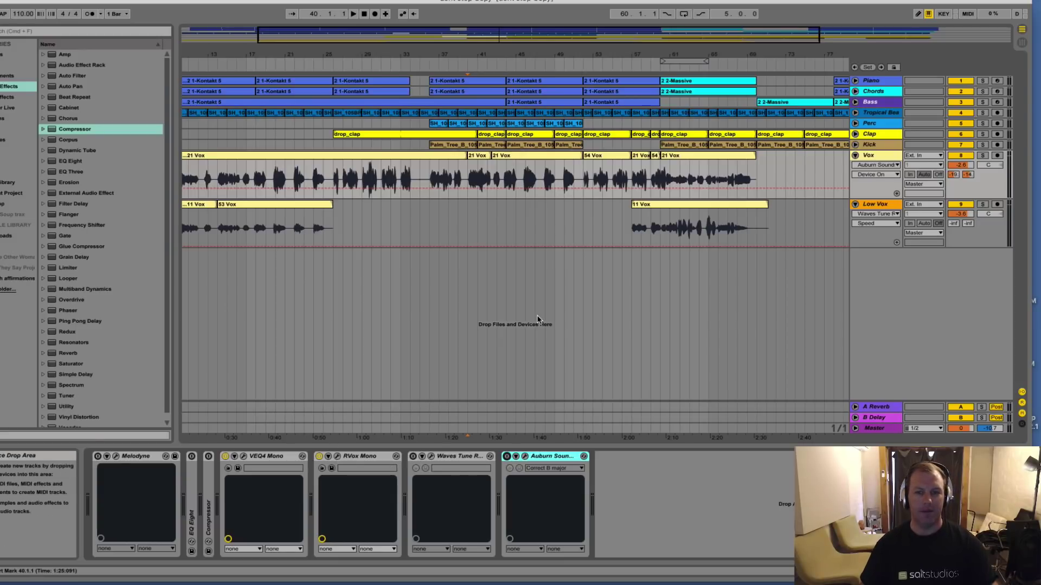
left_click(481, 220)
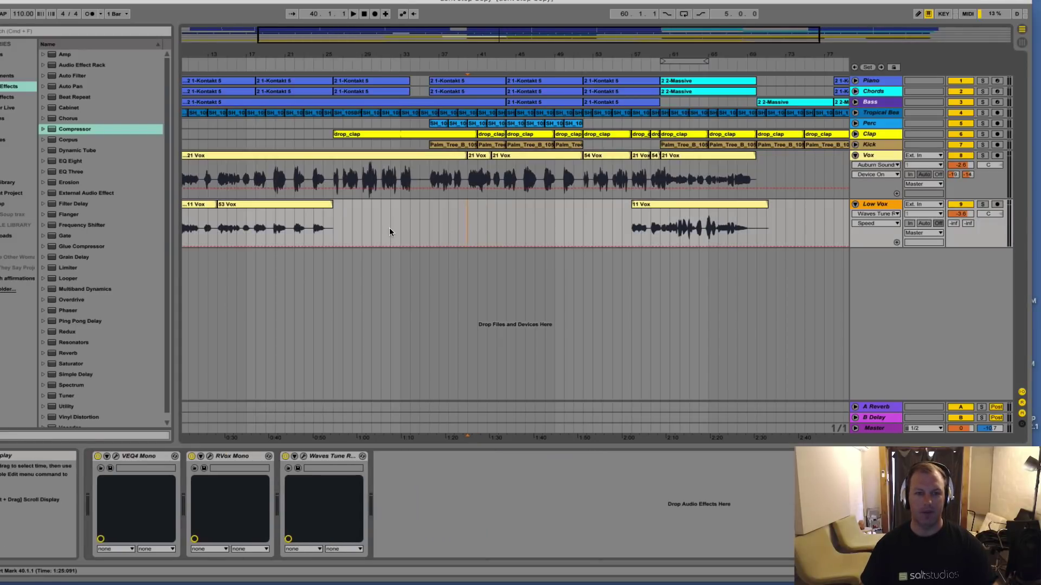
left_click(448, 226)
left_click(468, 223)
left_click(873, 187)
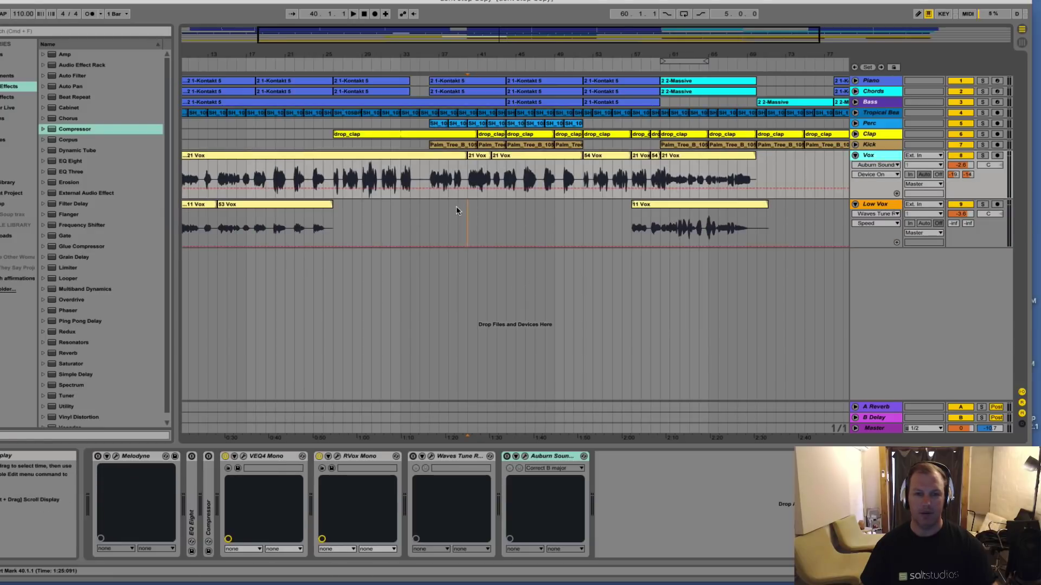
Set playback start to bar 36 and open the Melodyne editor on the Vox track
left_click(122, 467)
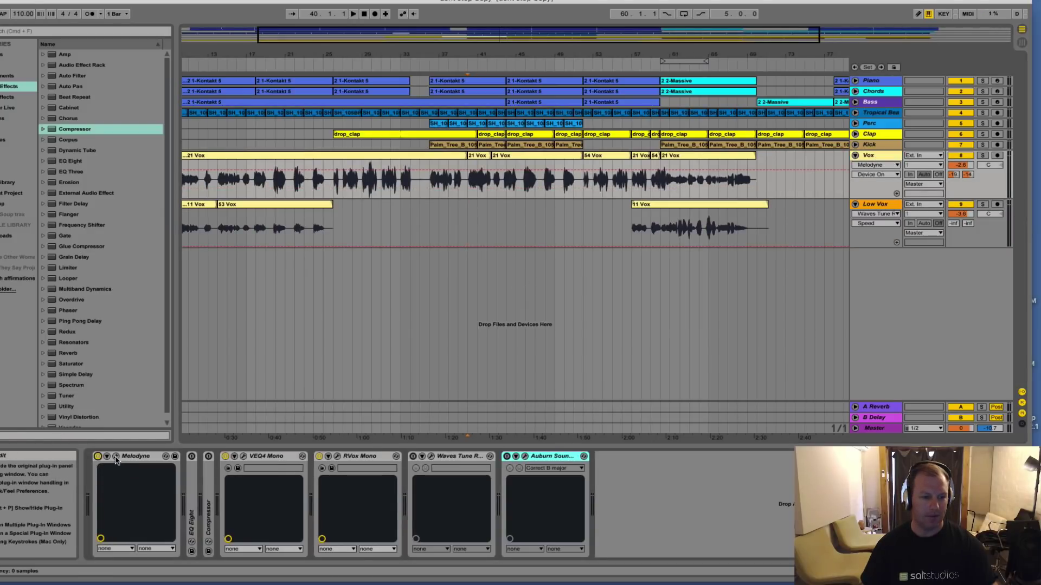
left_click(116, 458)
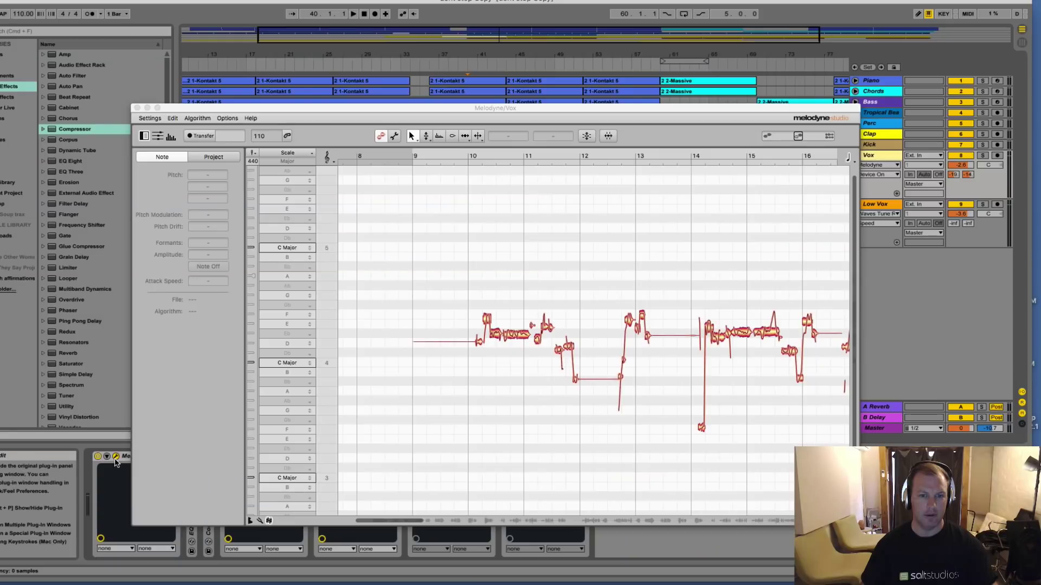
left_click(137, 107)
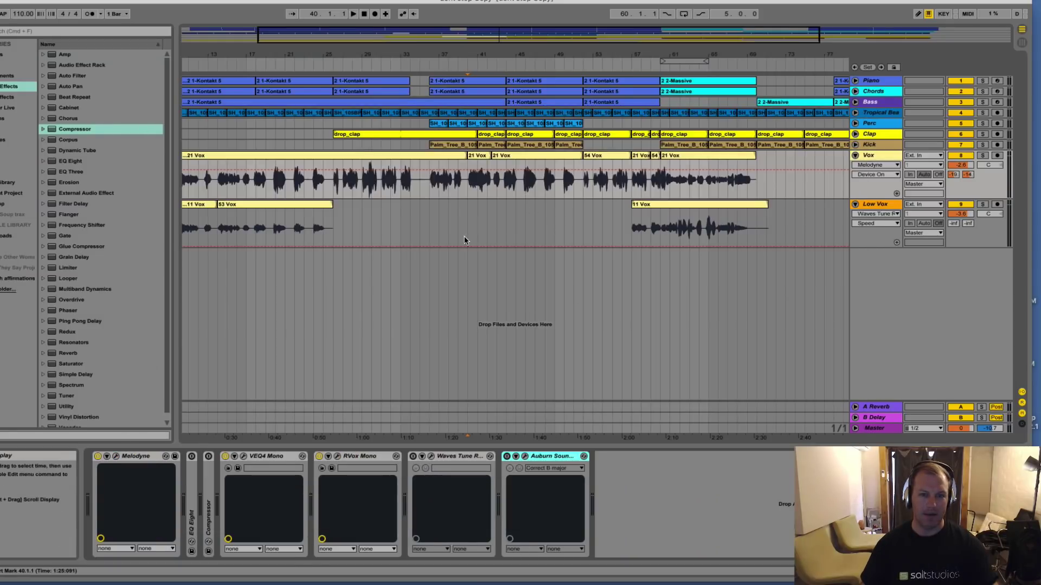
left_click_drag(436, 222, 449, 223)
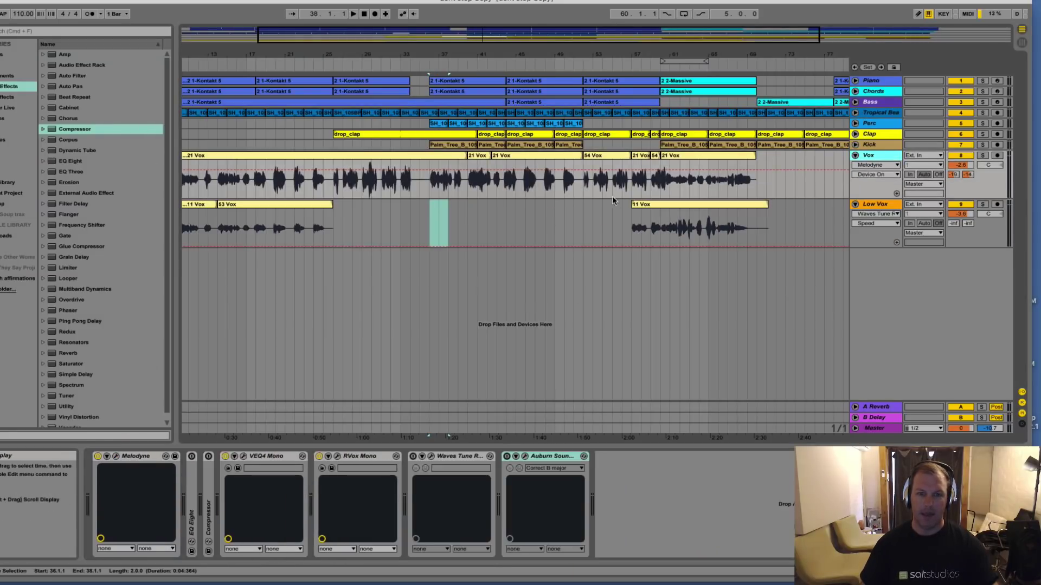
left_click(431, 223)
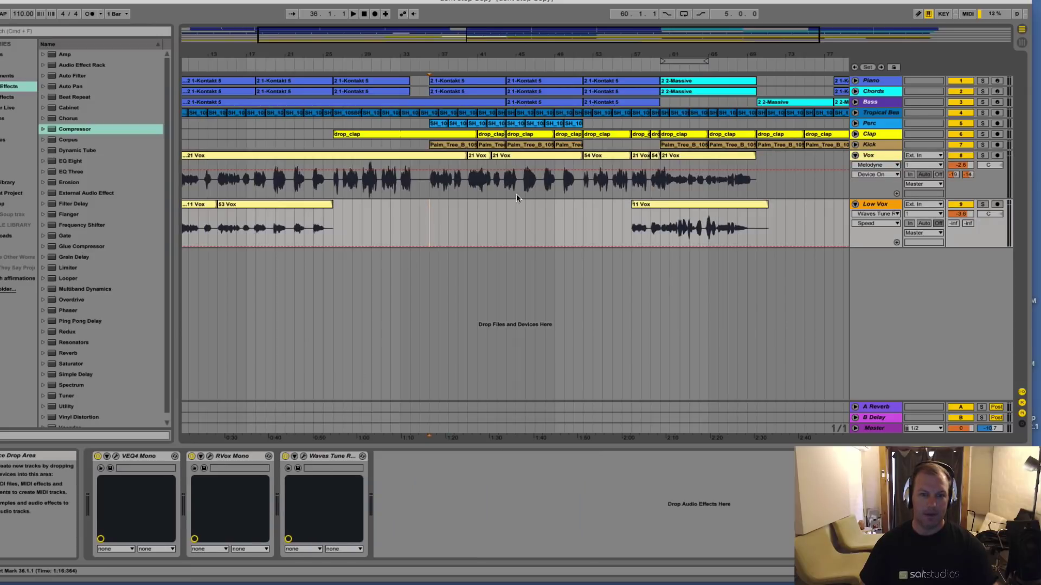
left_click(869, 157)
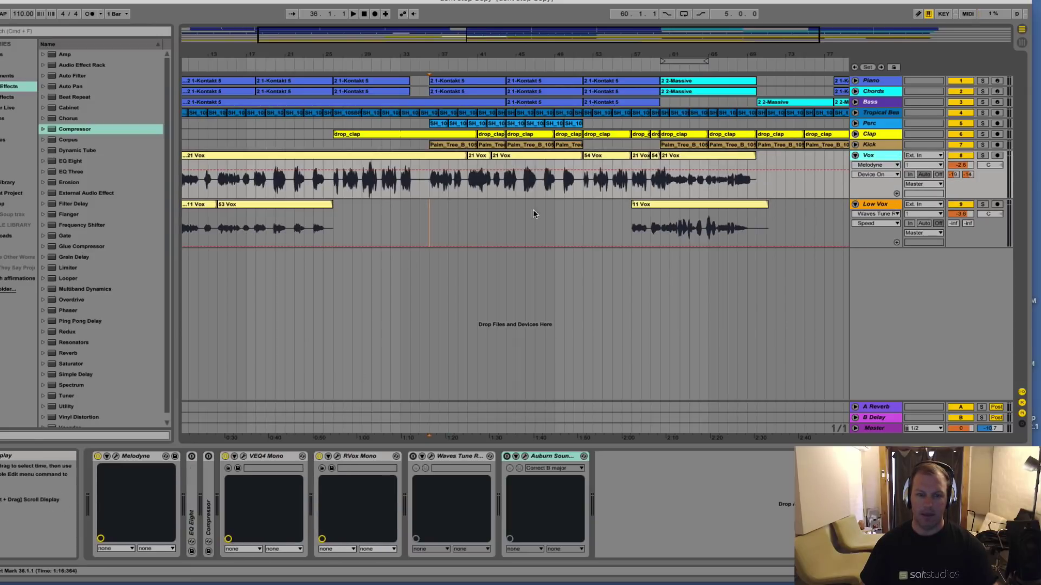
left_click(116, 456)
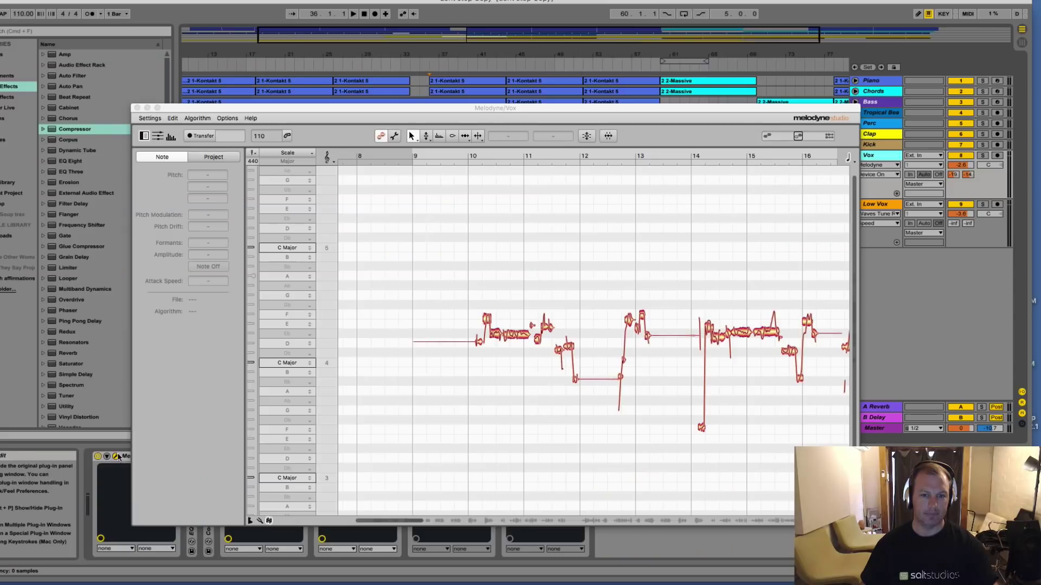
Select all Vox notes, snap them to pitch centres, and clear their pitch modulation and drift
right_click(490, 271)
left_click(504, 271)
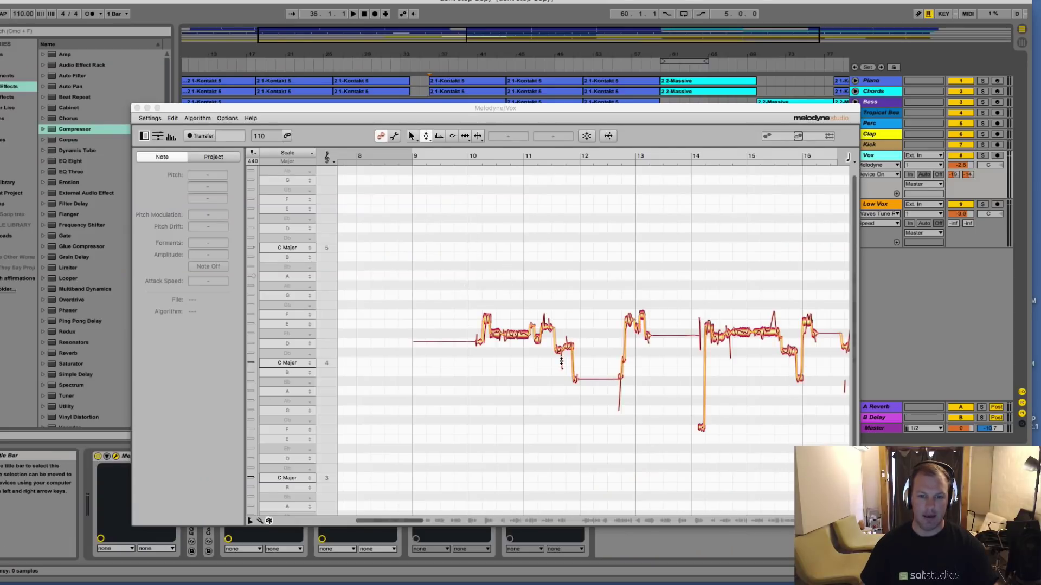
scroll(558, 360, "right", 3)
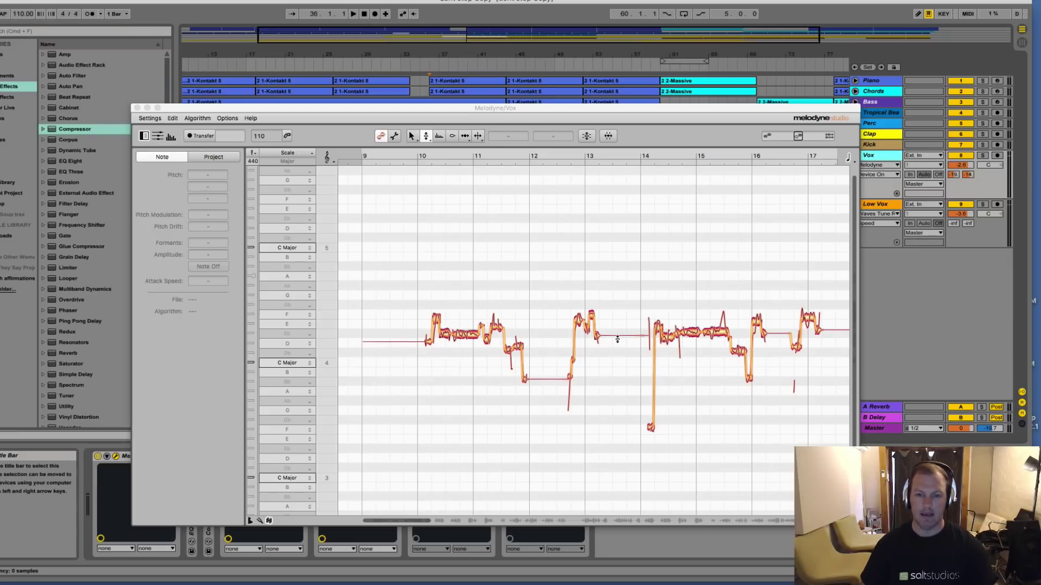
scroll(545, 322, "right", 1)
left_click(530, 303)
key("super+a")
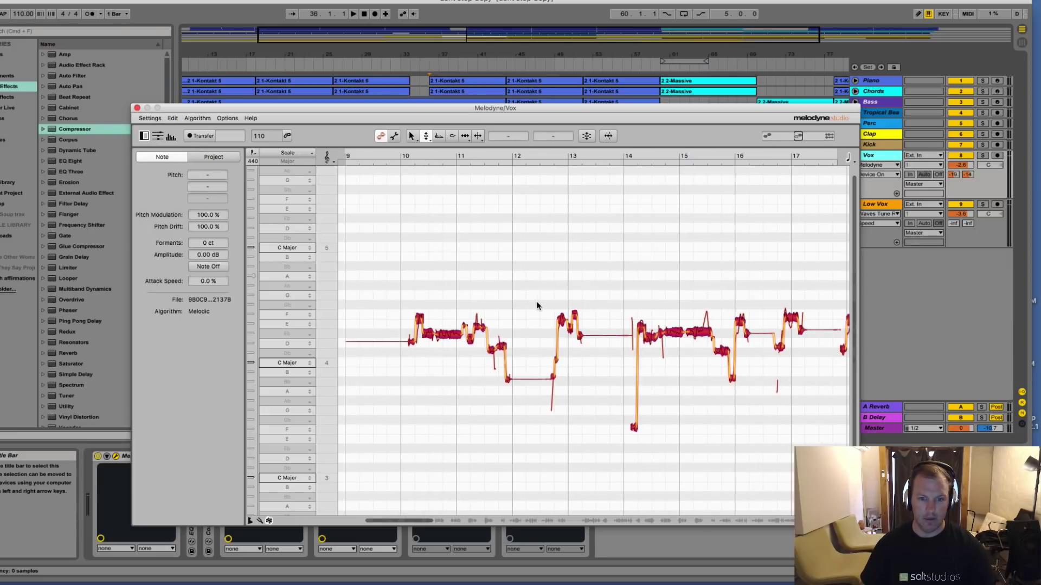
right_click(458, 288)
double_click(466, 320)
right_click(450, 293)
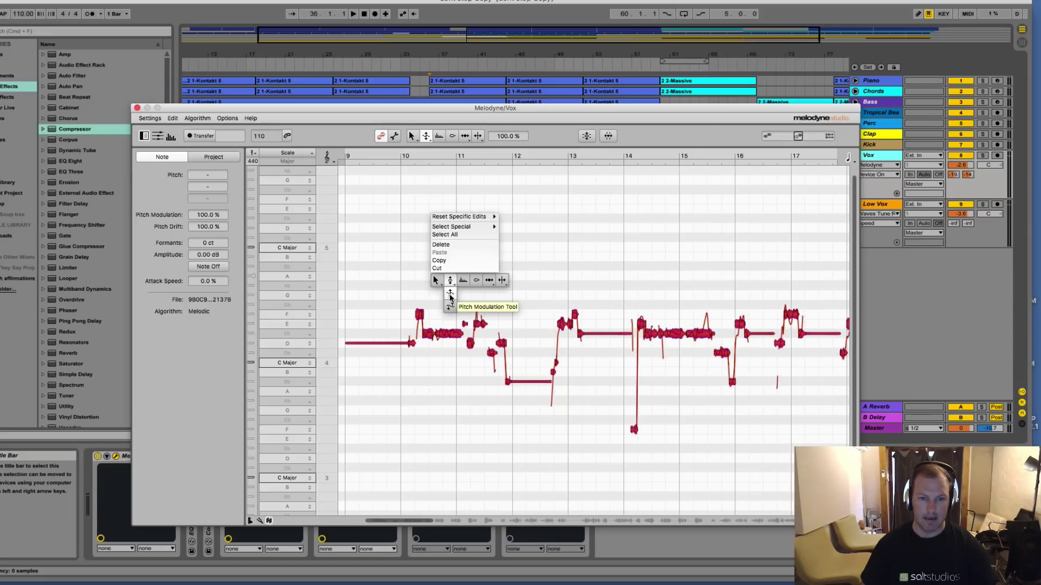
left_click(451, 292)
double_click(450, 330)
right_click(450, 293)
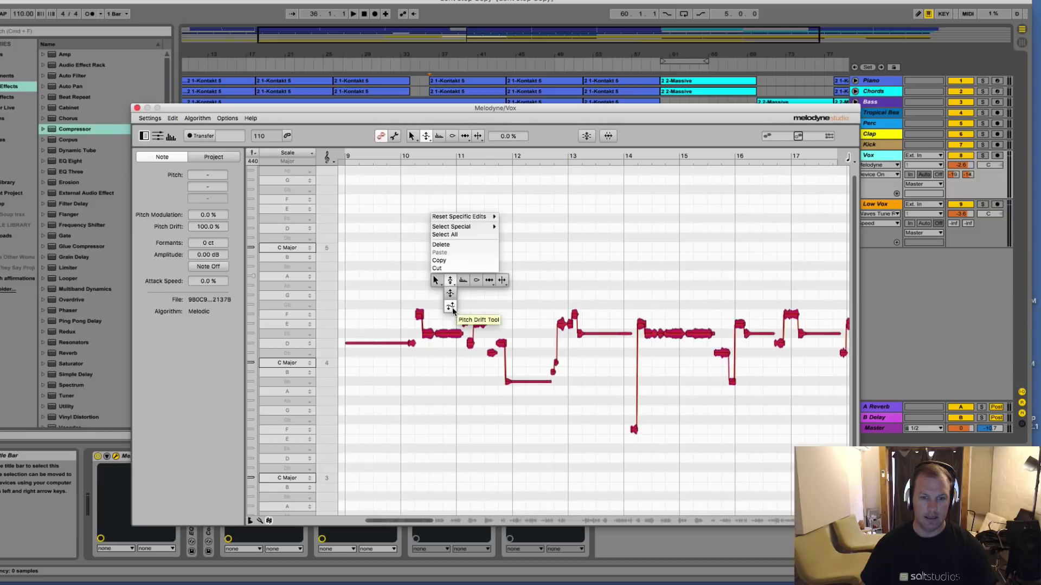
left_click(451, 307)
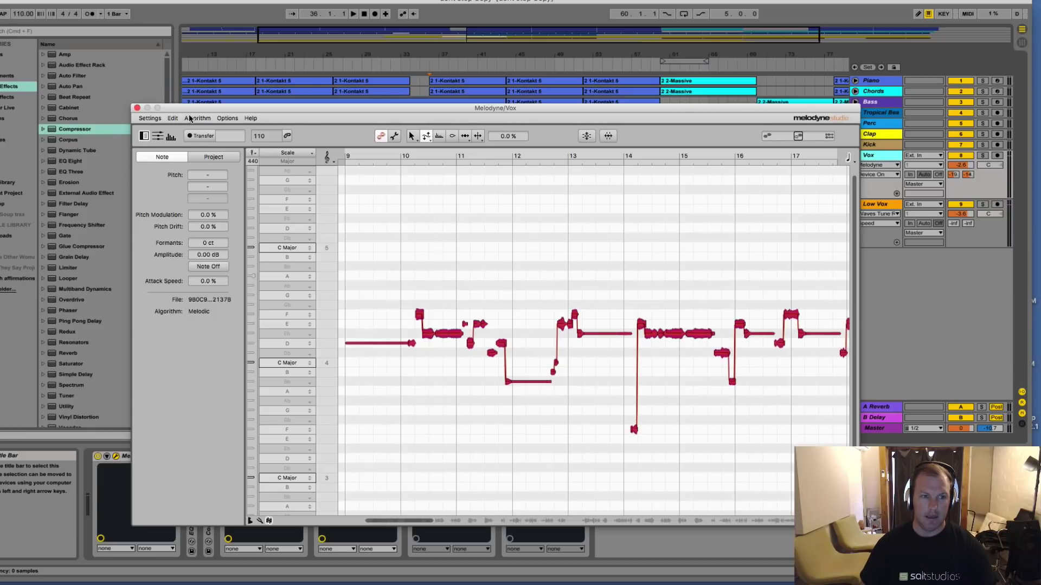
Audition the hard-tuned vocal from bar 40, then reopen Melodyne on Vox
left_click(138, 109)
left_click(466, 220)
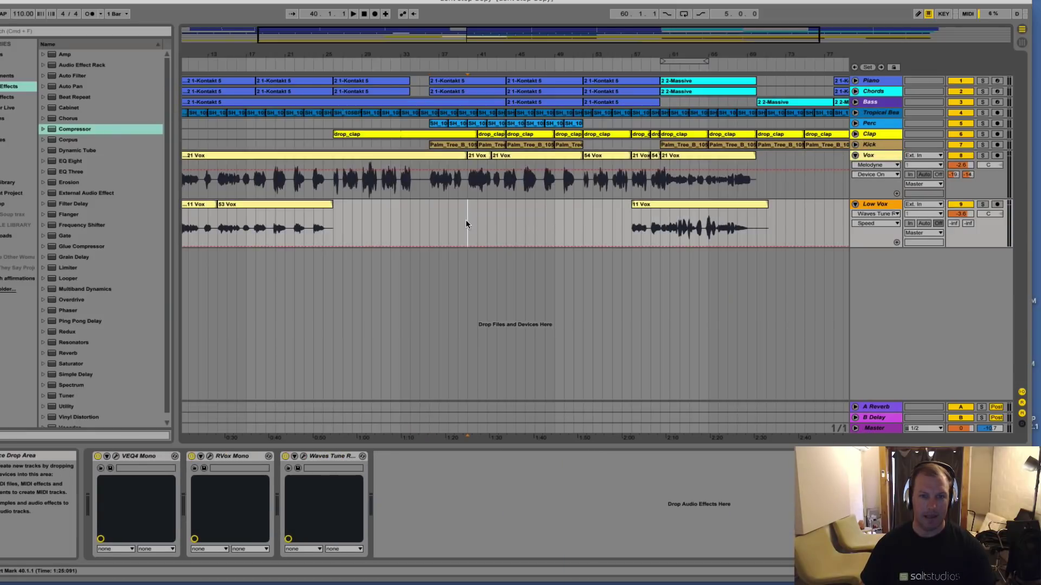
key("space")
left_click(869, 156)
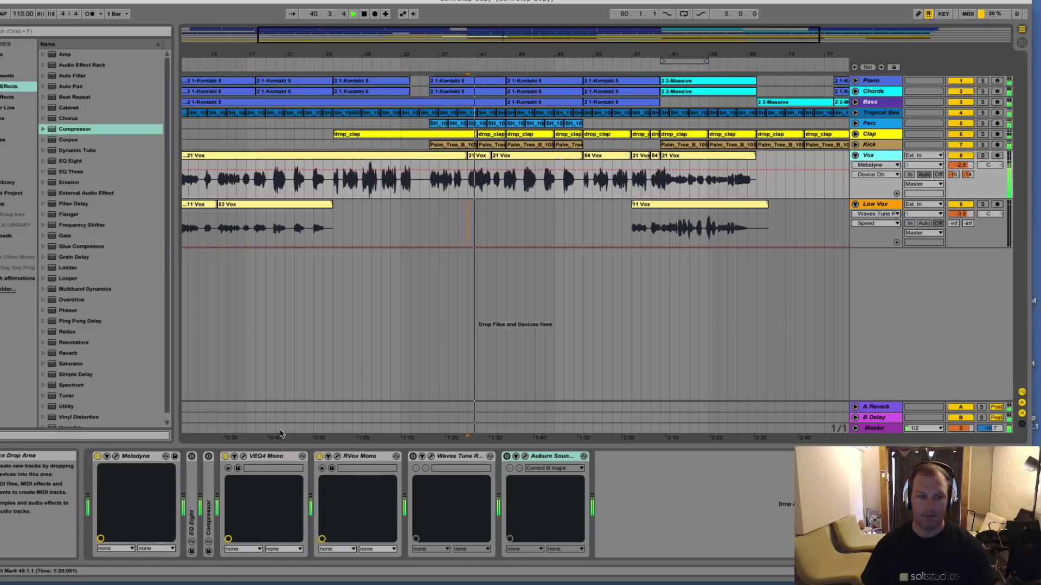
left_click(115, 457)
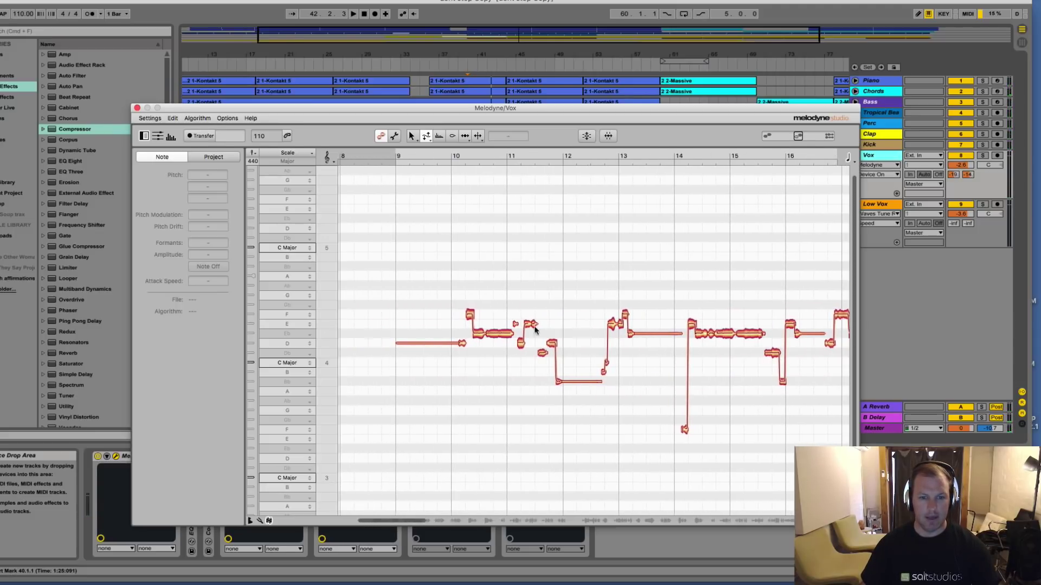
Choose tonic B and set Melodyne's reference scale to B Minor
left_click(309, 363)
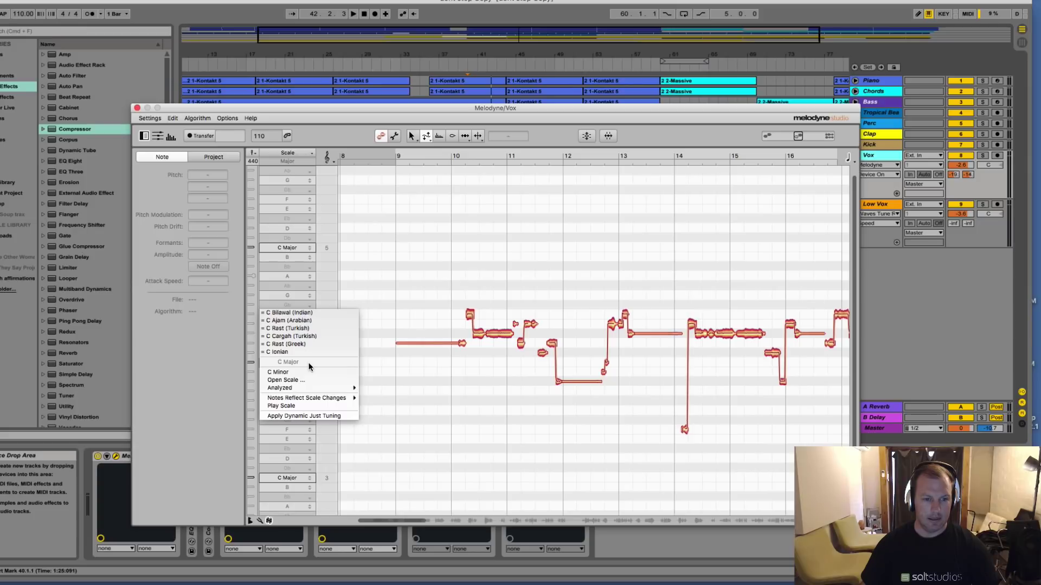
left_click(296, 269)
left_click(301, 257)
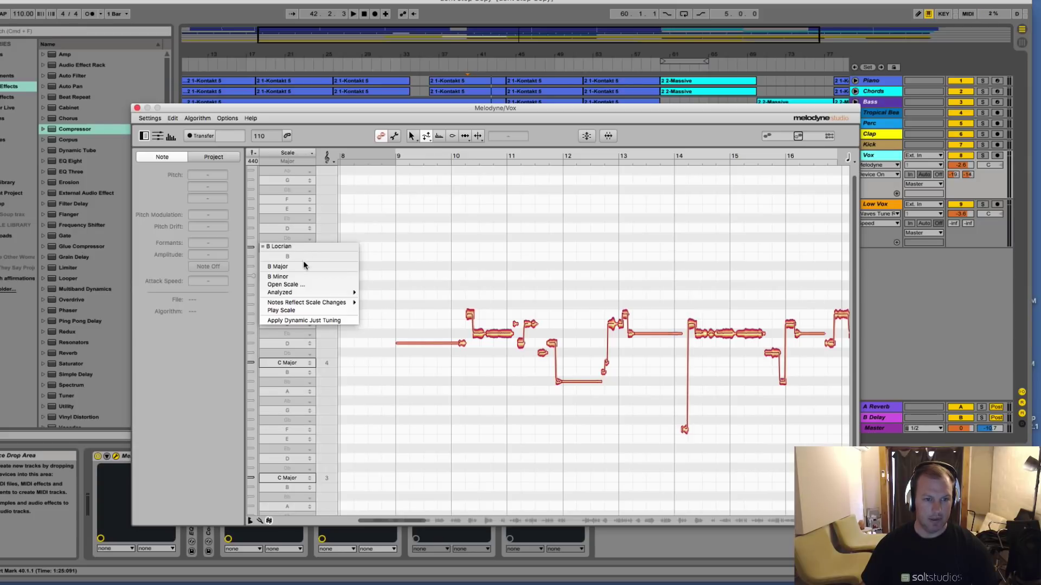
left_click(306, 277)
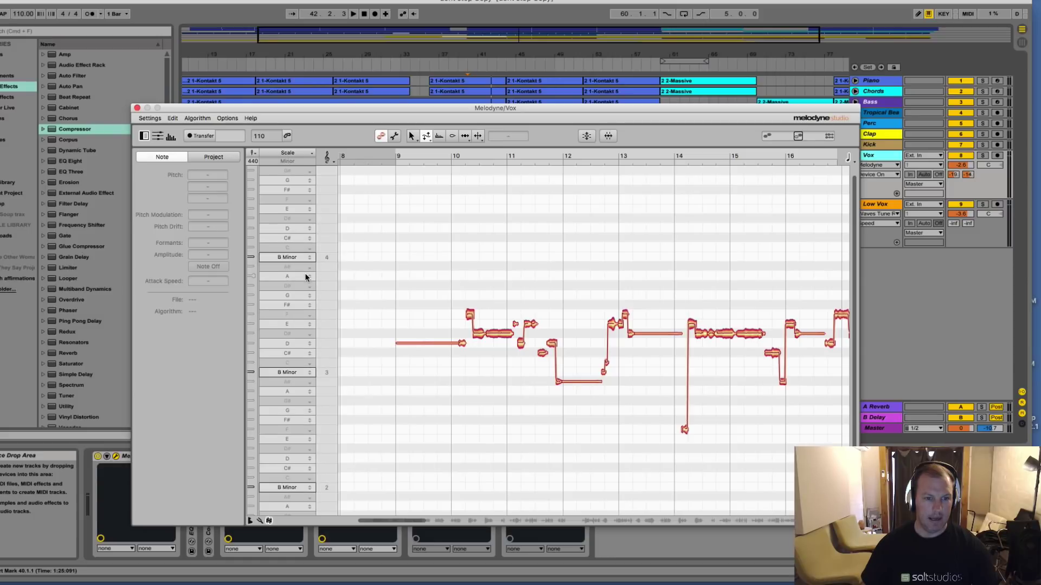
Recheck the scale lists without changes and return to the main Pitch tool
left_click(308, 258)
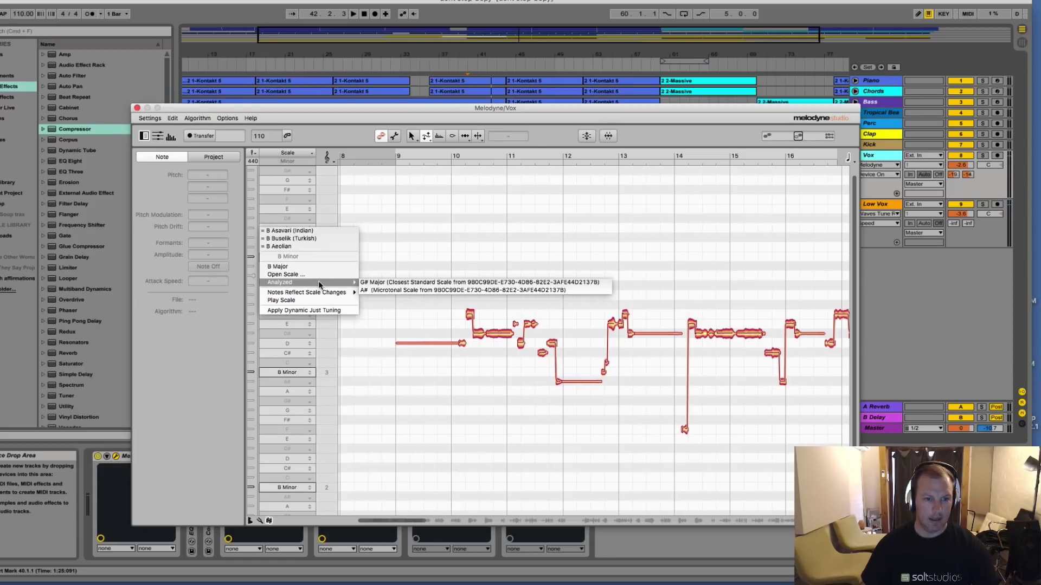
mouse_move(320, 292)
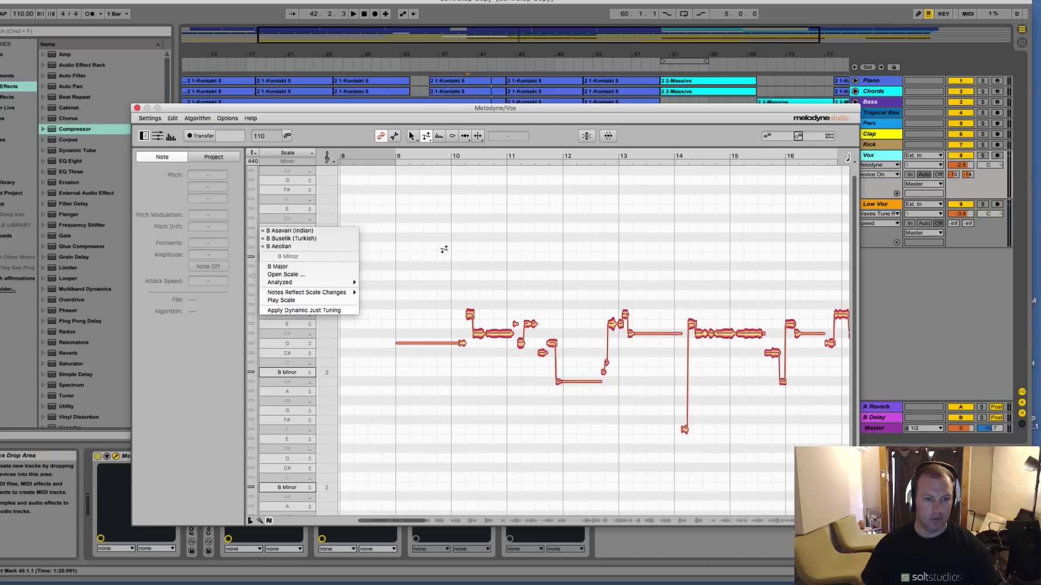
left_click(315, 240)
left_click(304, 485)
left_click(395, 371)
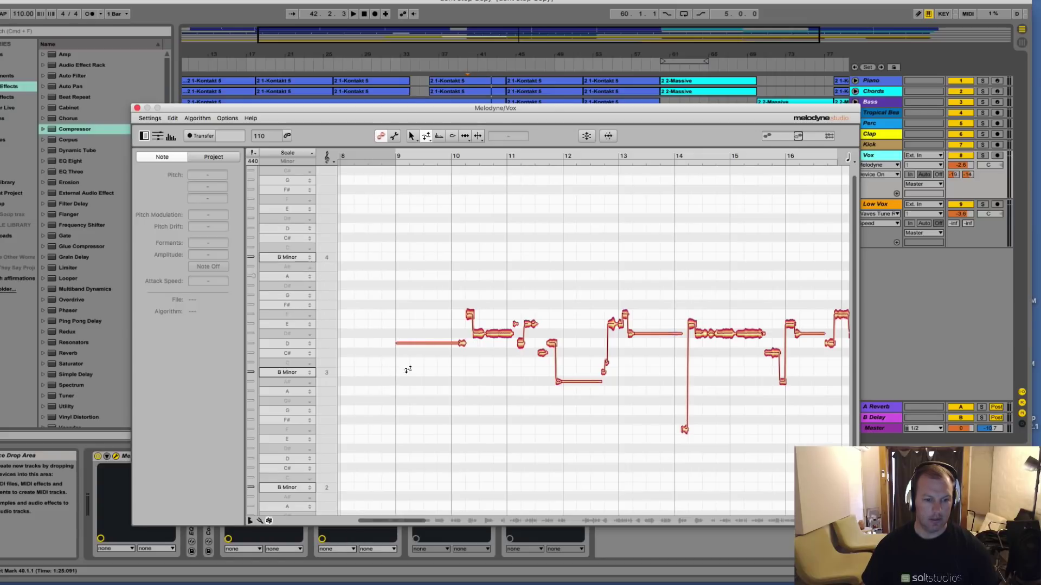
right_click(386, 228)
left_click(388, 198)
Turn on Scale Snap in Pitch Grid options and snap all Vox notes onto B Minor pitches
left_click(221, 119)
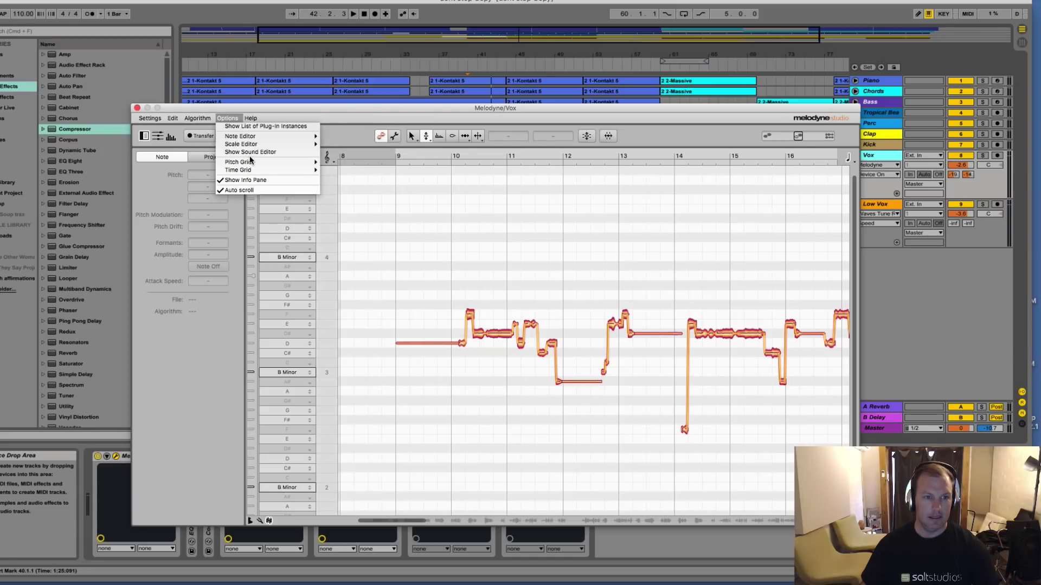
mouse_move(251, 162)
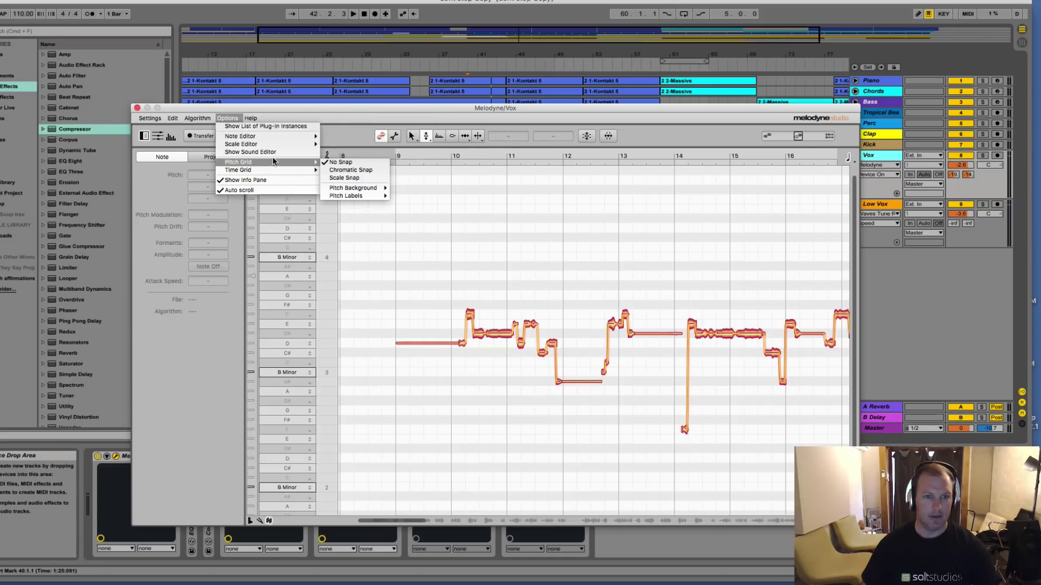
left_click(343, 178)
right_click(495, 317)
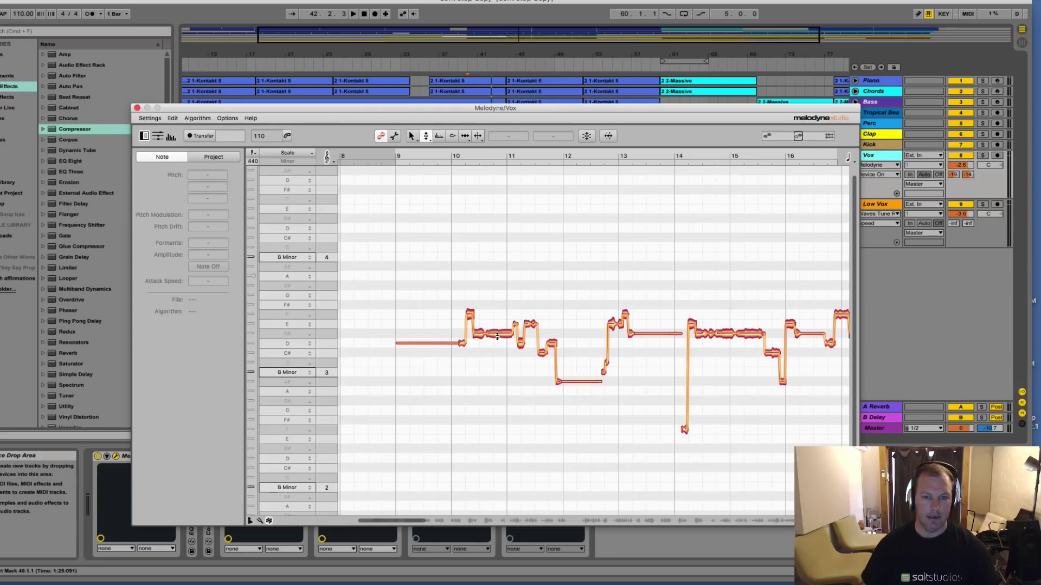
left_click_drag(497, 337, 503, 344)
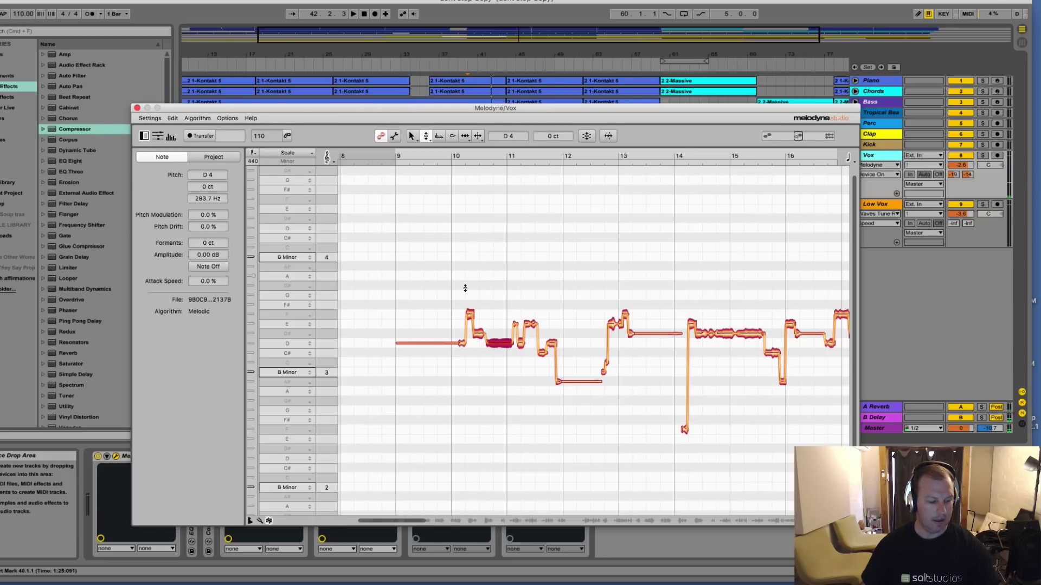
key("super+a")
double_click(505, 342)
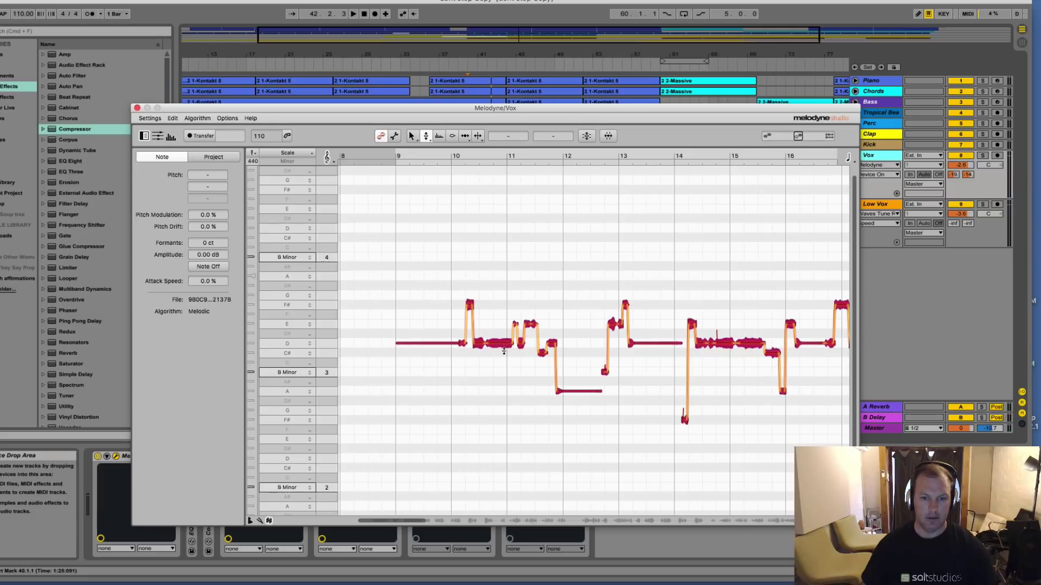
Play back the B Minor-snapped vocal from bar 40 to check the result
left_click(452, 368)
key("space")
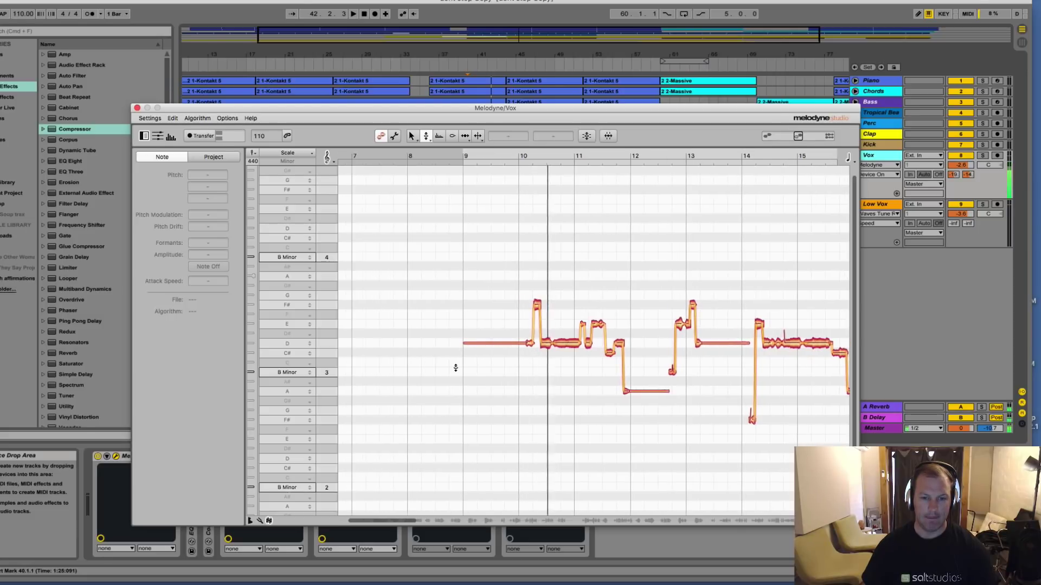
key("space")
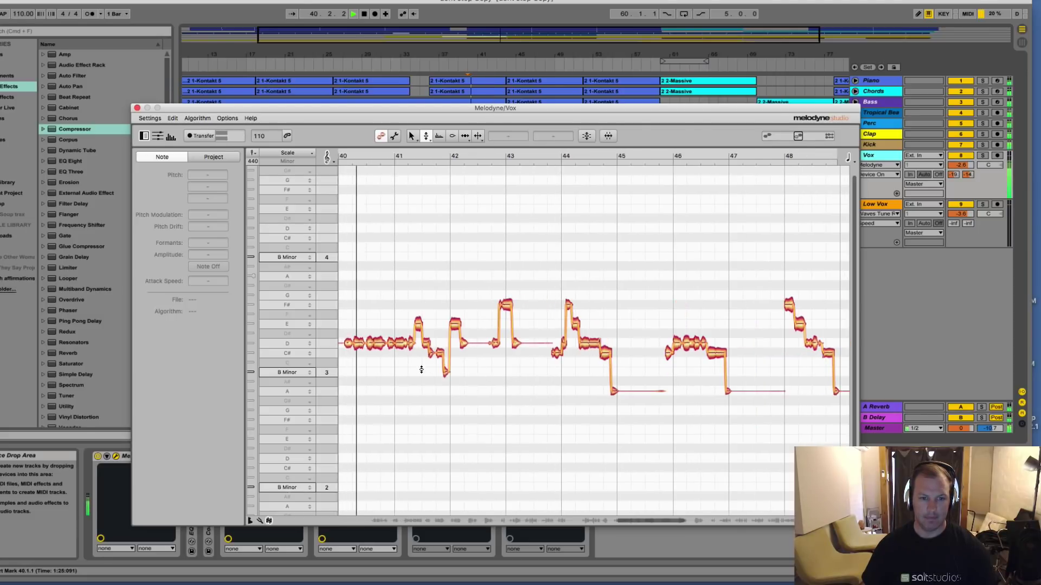
left_click(298, 374)
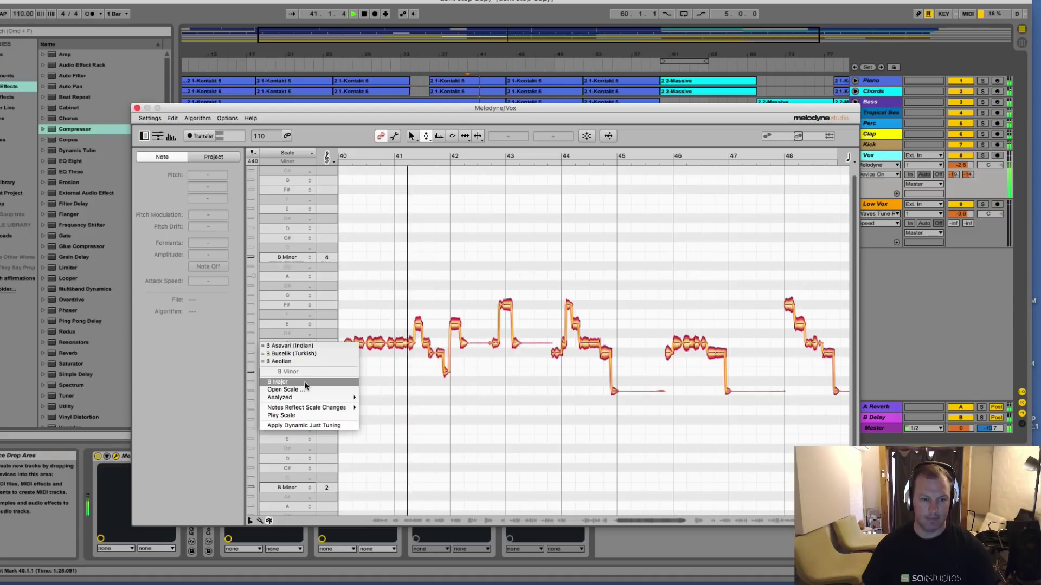
left_click(309, 304)
key("space")
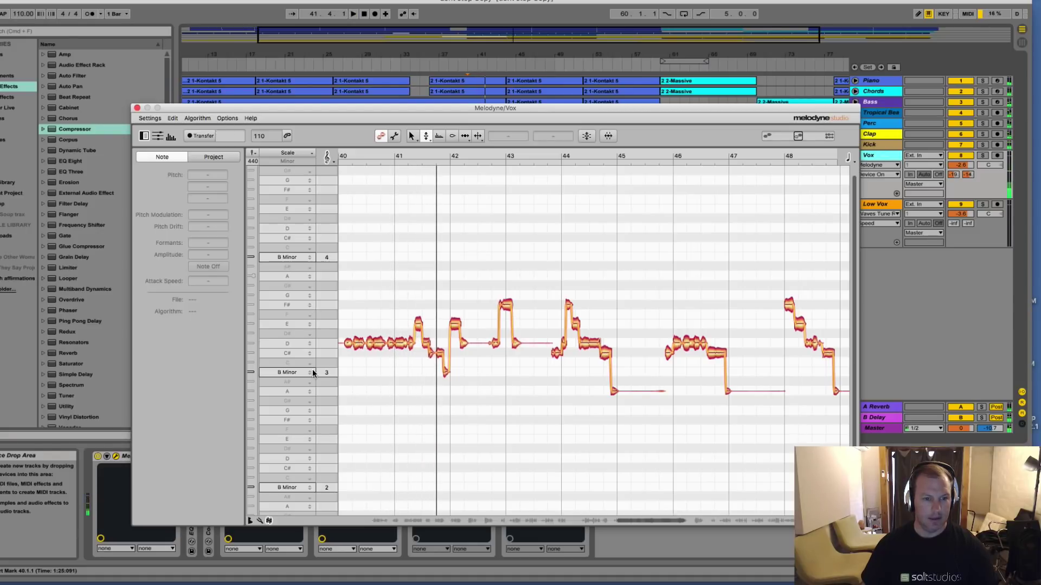
left_click(309, 383)
left_click(309, 392)
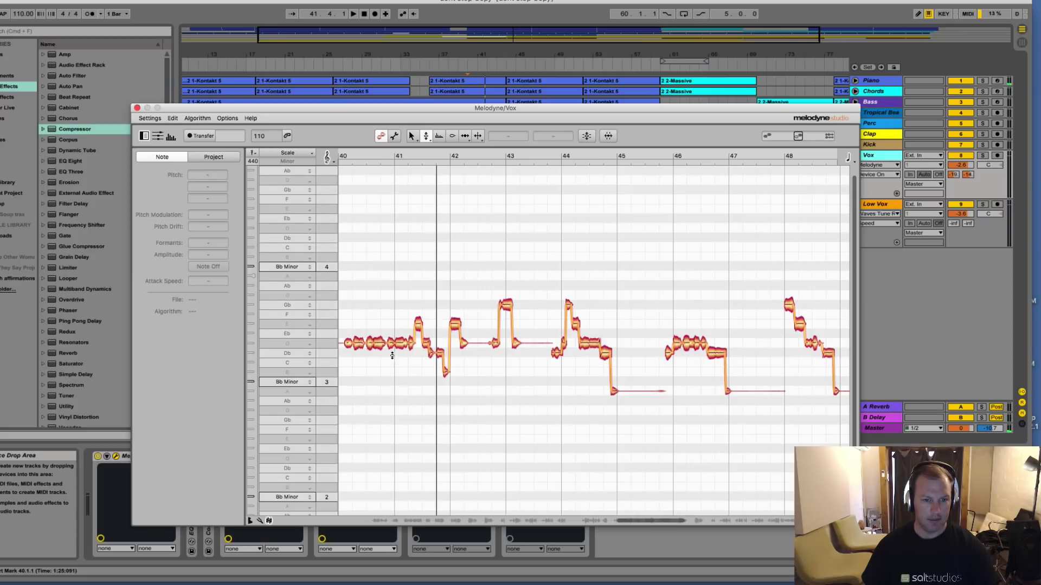
left_click(375, 353)
key("Up")
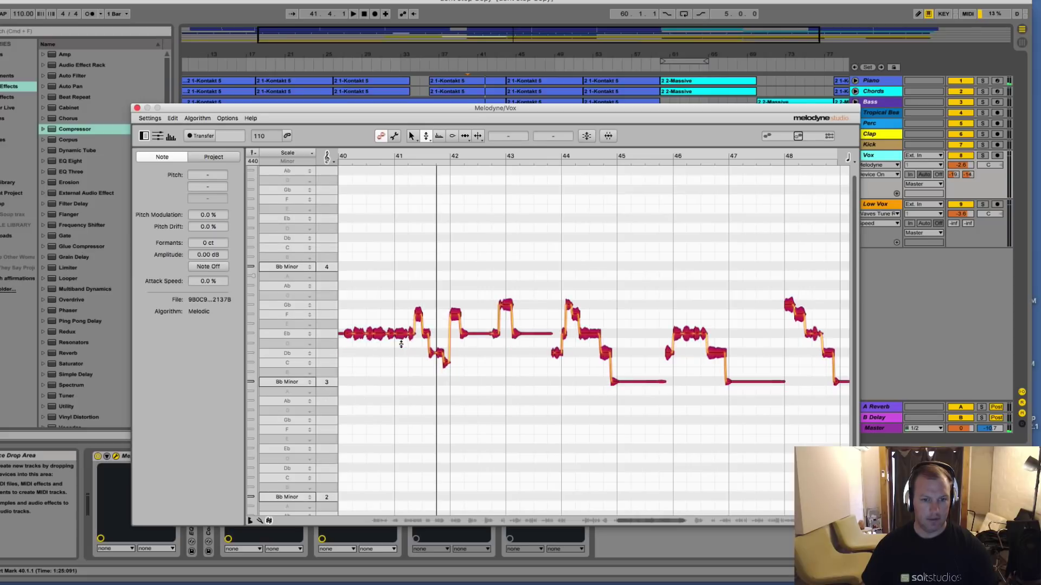
key("space")
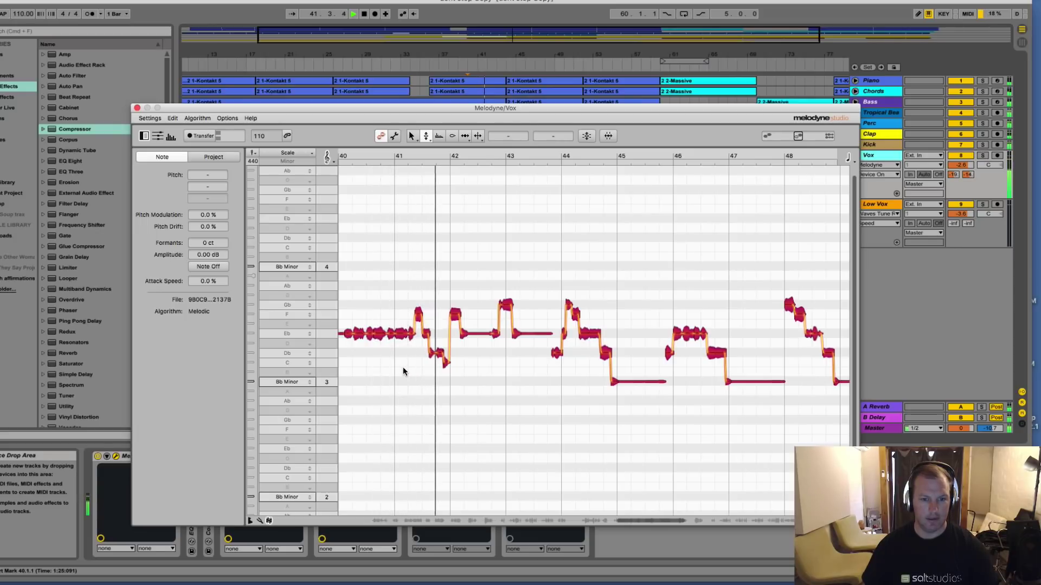
left_click(402, 370)
key("space")
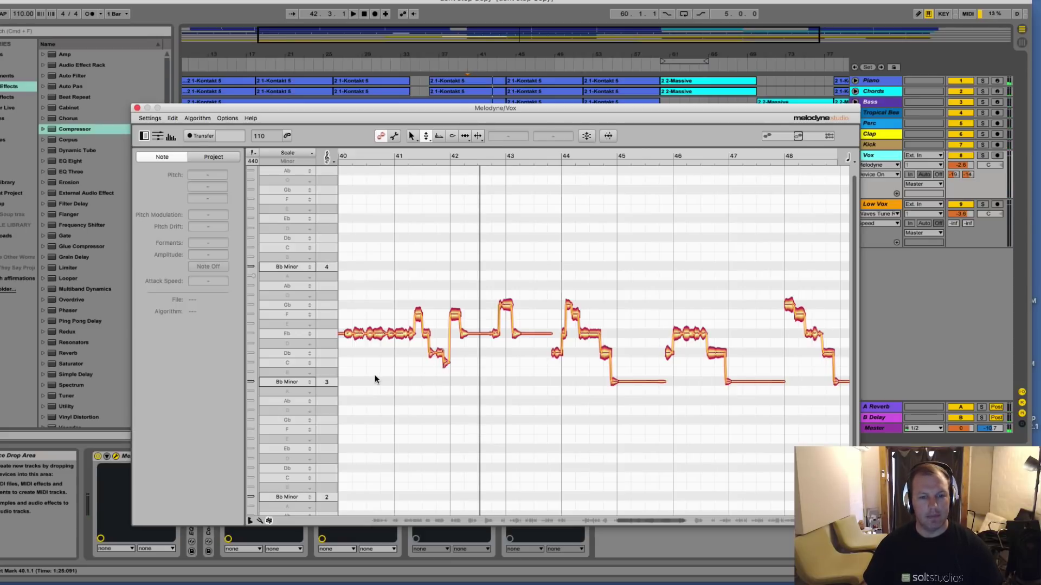
scroll(375, 379, "left", 5)
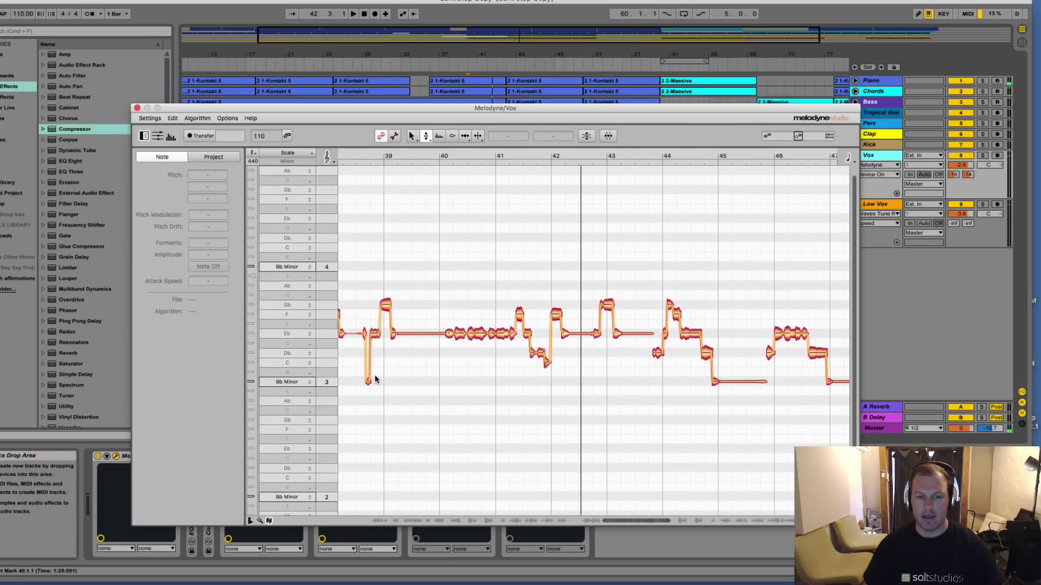
left_click(546, 363)
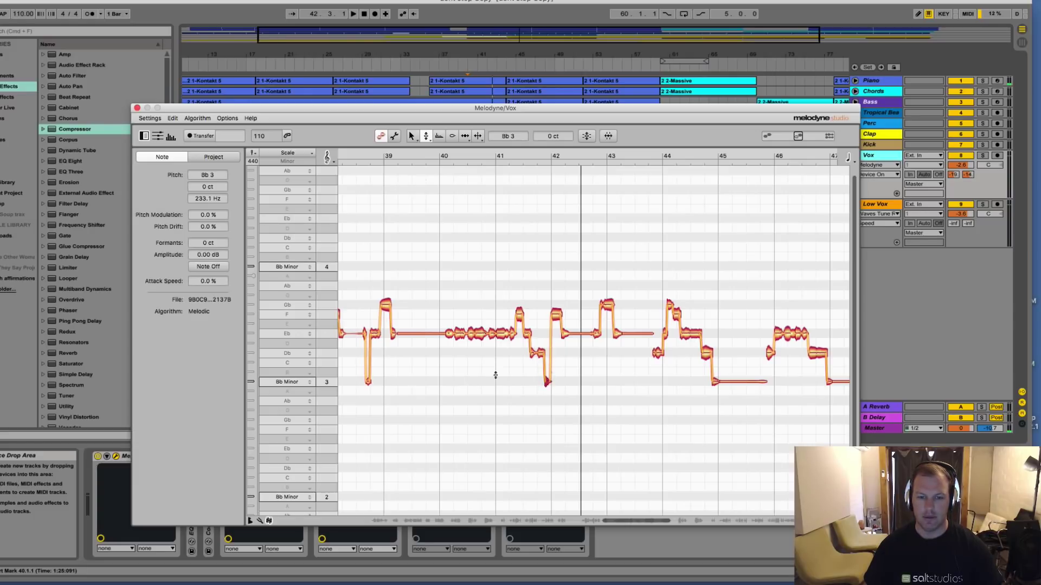
left_click(450, 383)
key("space")
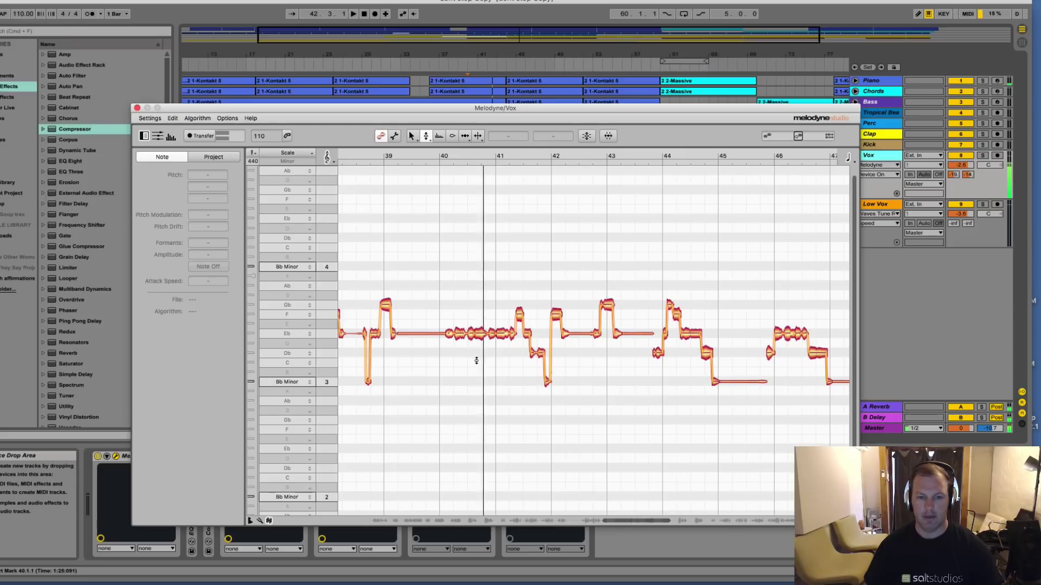
left_click_drag(470, 332, 469, 308)
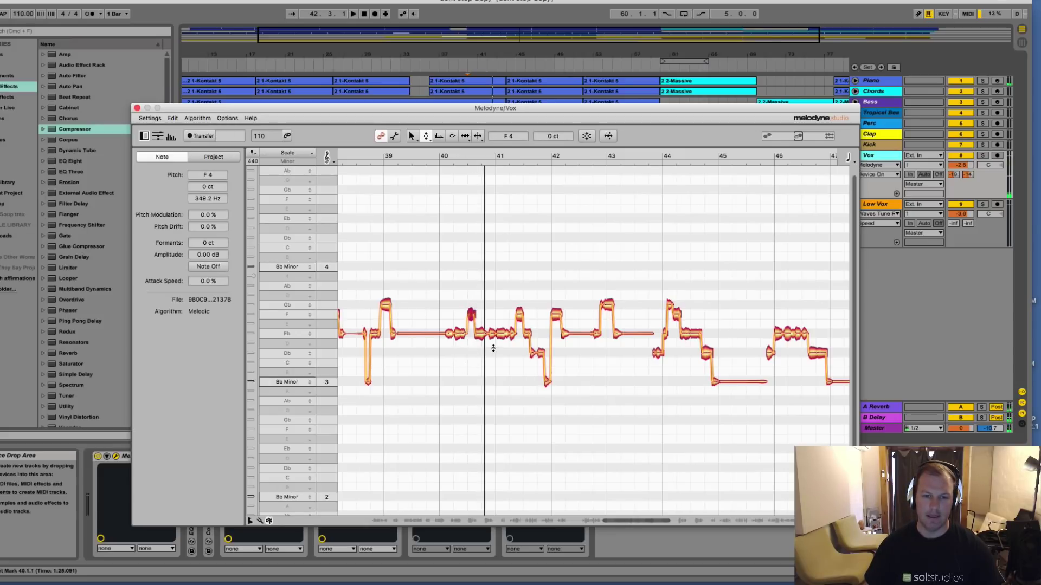
left_click(449, 354)
key("space")
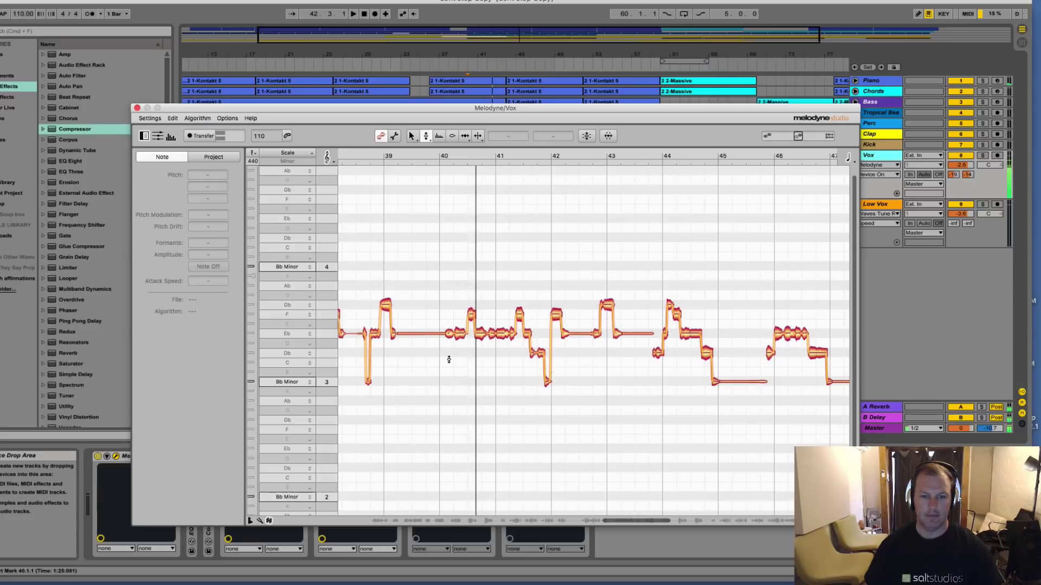
left_click(449, 360)
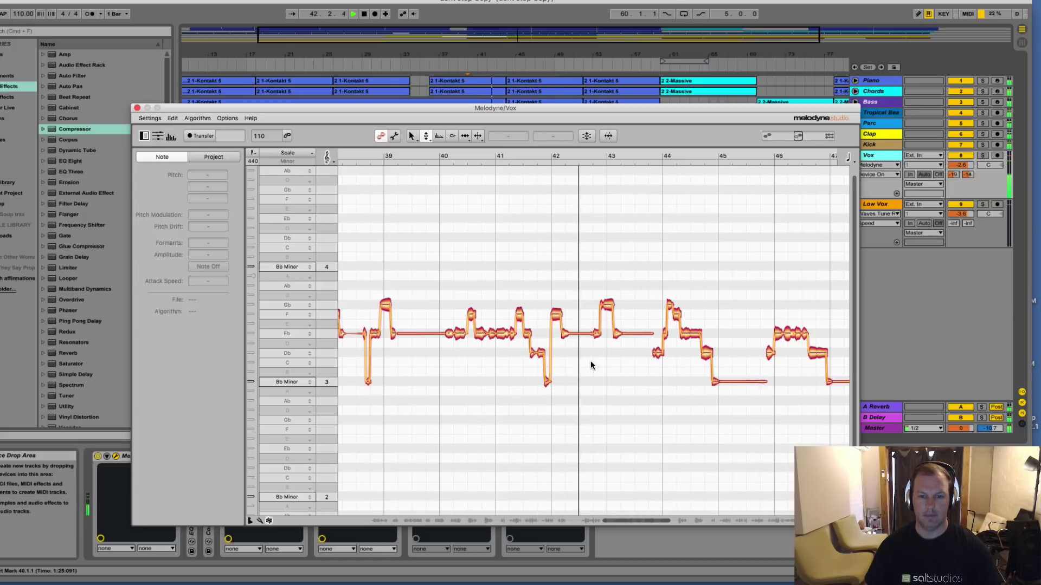
left_click(607, 315)
left_click(581, 304)
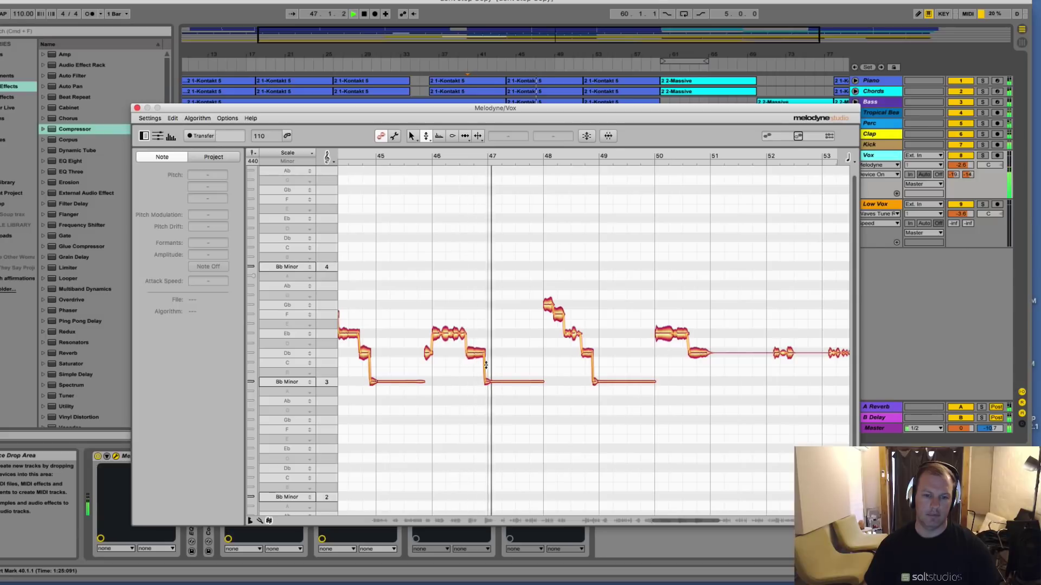
key("space")
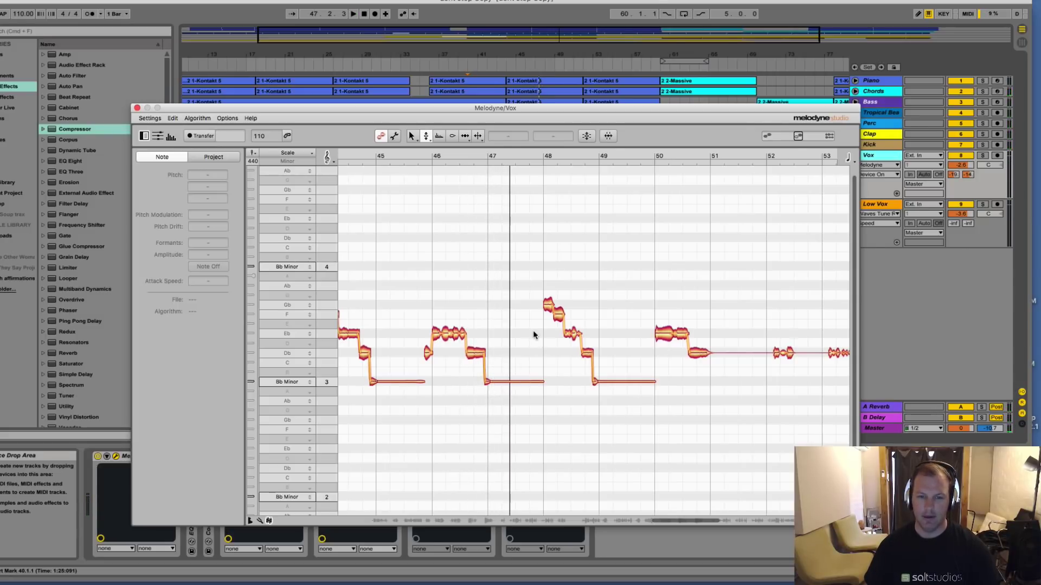
Pull the bar 44 Vox note down to F 4 and replay from bar 44
left_click_drag(459, 111, 494, 110)
scroll(475, 325, "left", 5)
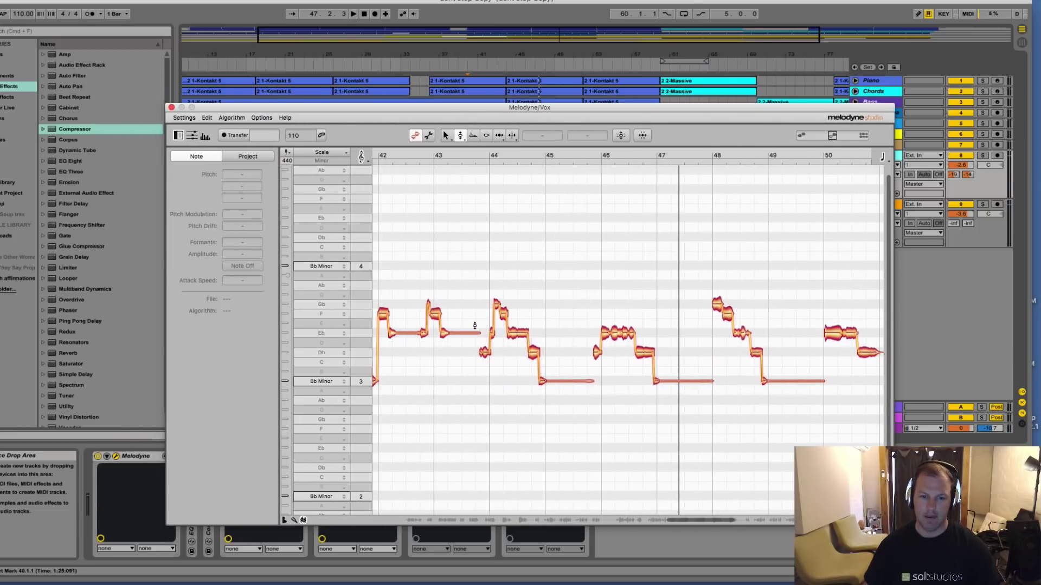
left_click(479, 379)
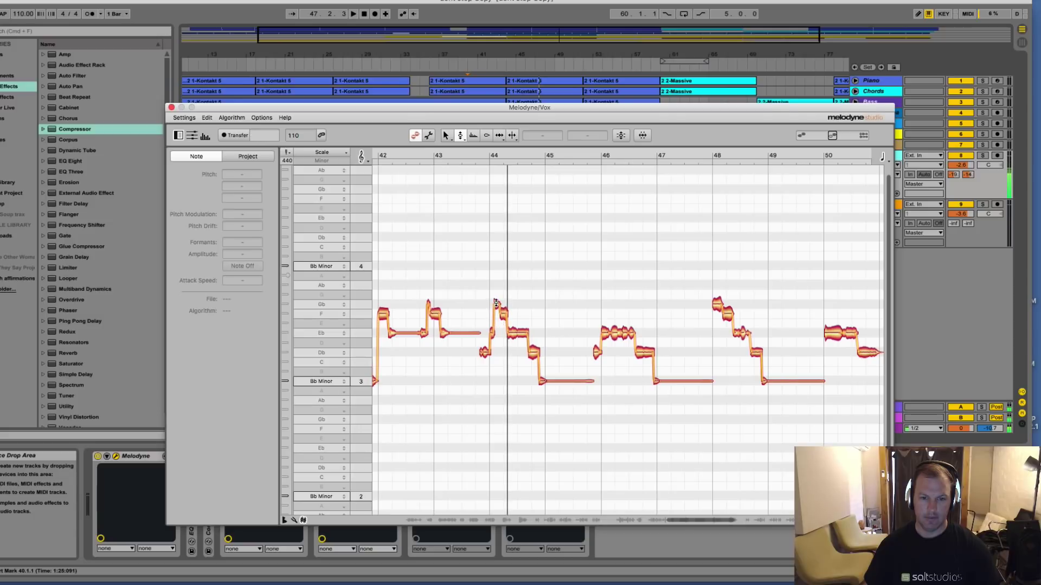
left_click_drag(496, 302, 495, 314)
left_click(478, 386)
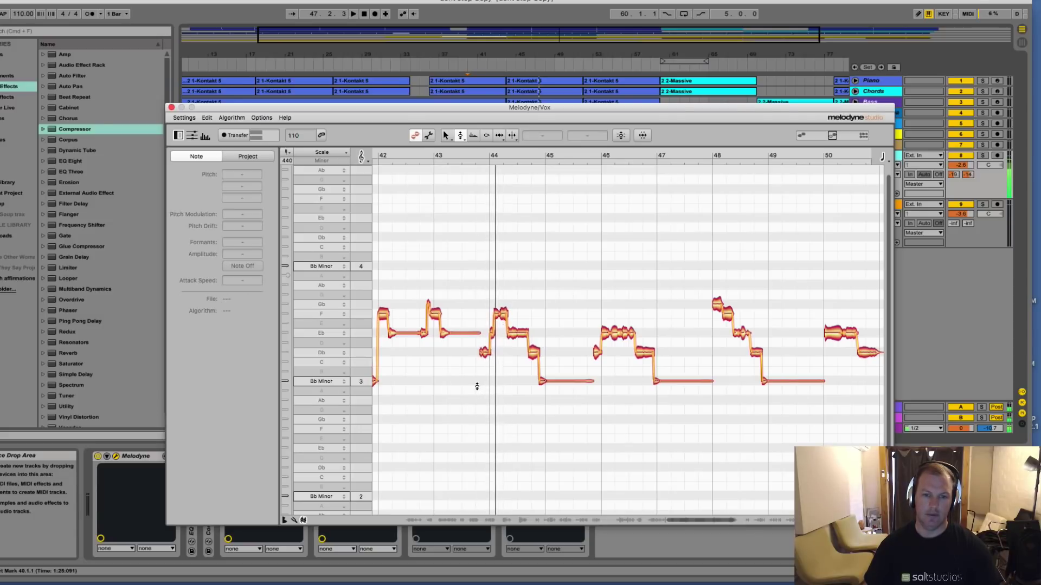
Lower the note near bar 44.5 from Eb 4 to Db 4 with the Pitch Tool
left_click(524, 332)
left_click(560, 372)
right_click(560, 371)
left_click(564, 363)
right_click(559, 359)
left_click(554, 352)
left_click(515, 334)
right_click(437, 304)
left_click(459, 371)
left_click(457, 383)
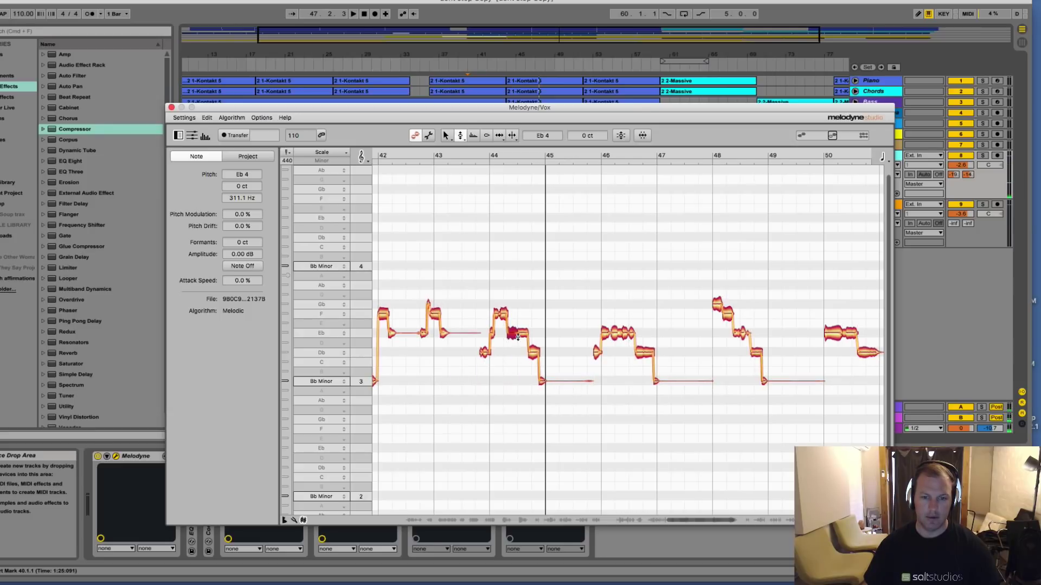
left_click_drag(521, 334, 521, 353)
double_click(468, 377)
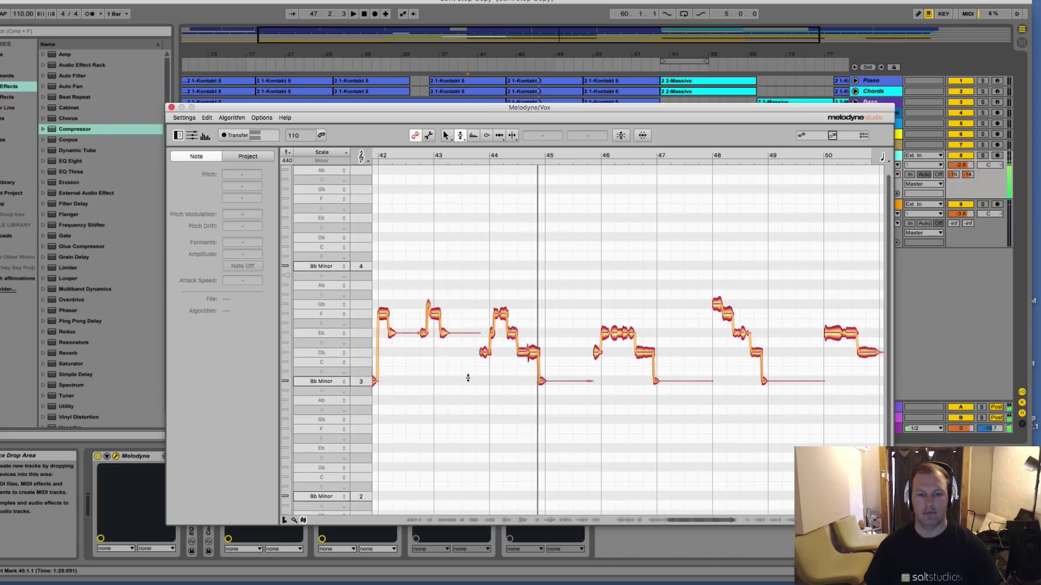
Play from bar 40 and close Melodyne, back to the Low Vox track
key("space")
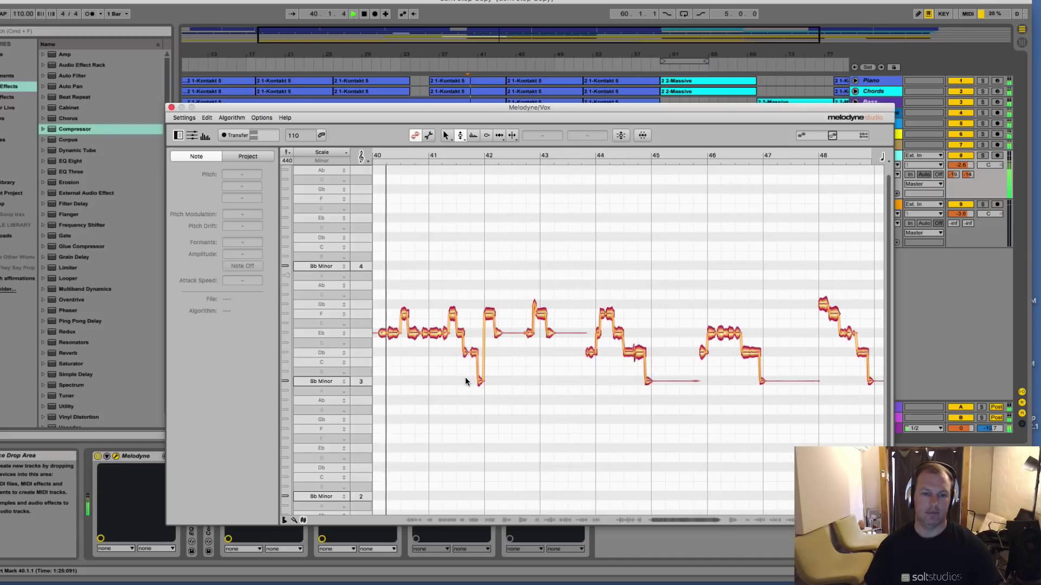
left_click(171, 107)
left_click(489, 210)
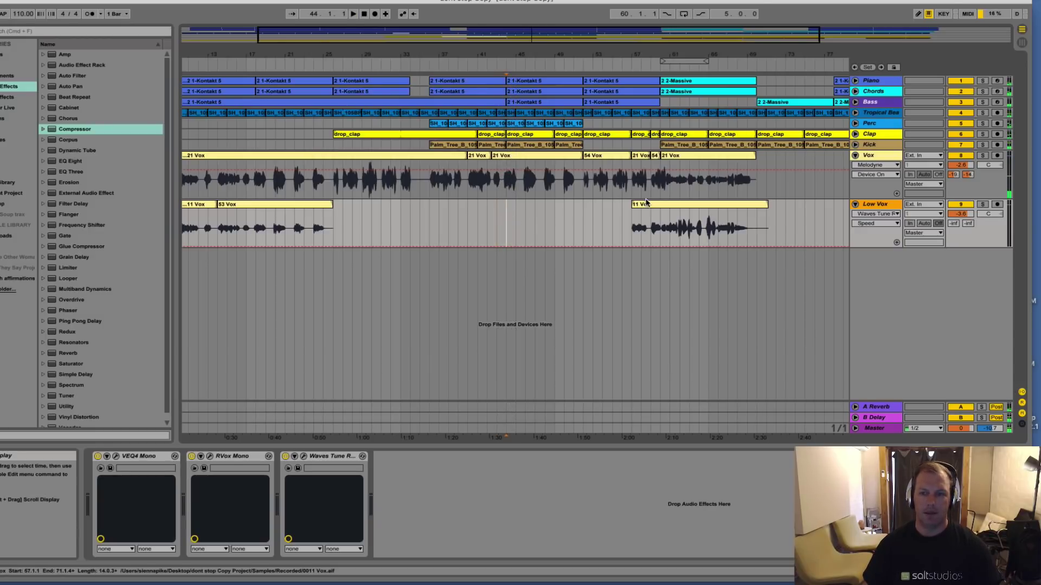
Duplicate the Vox track and open Melodyne on the copy, previewing from bar 44
left_click(879, 155)
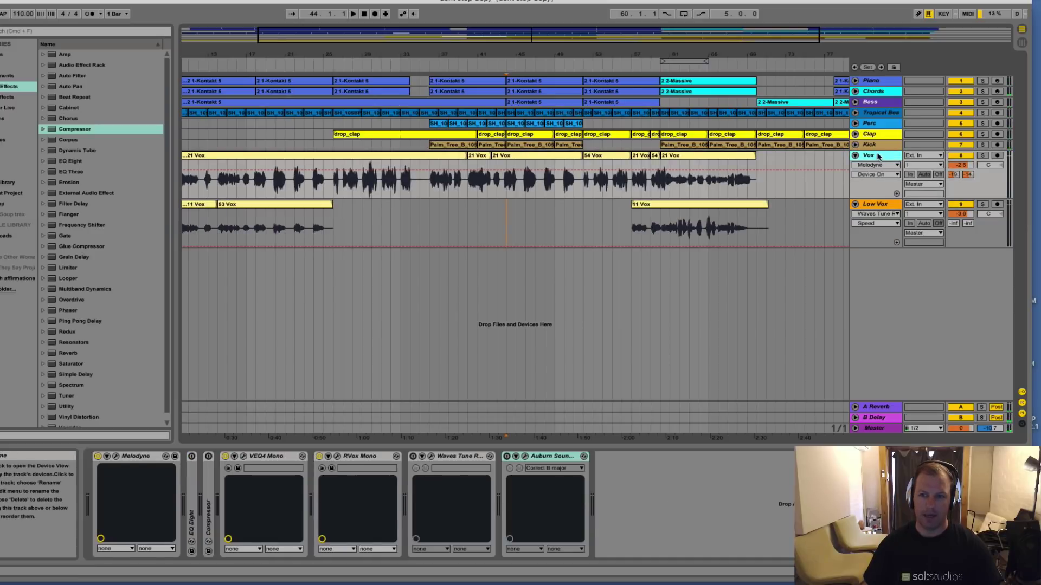
right_click(875, 156)
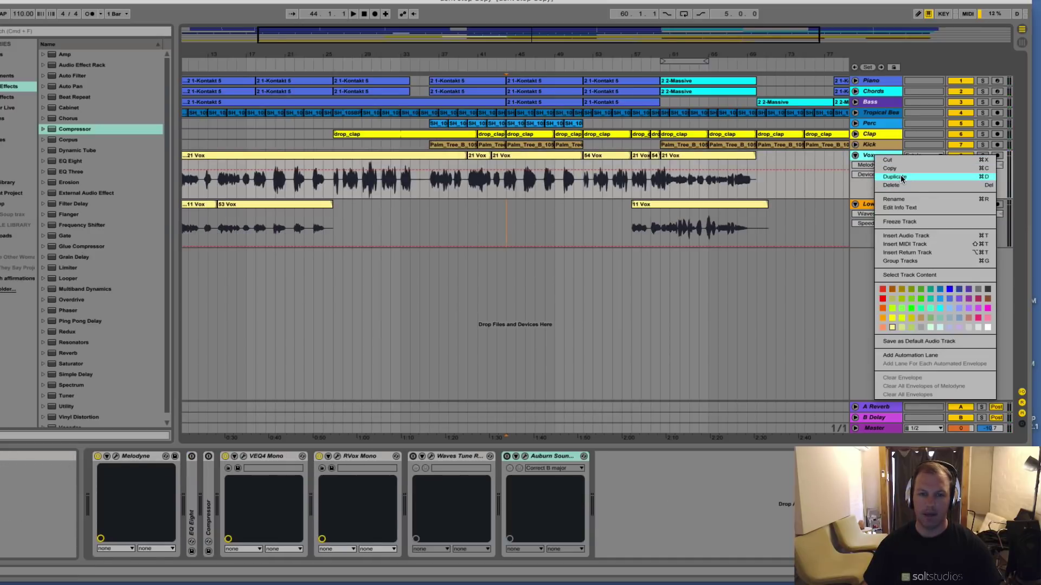
left_click(894, 177)
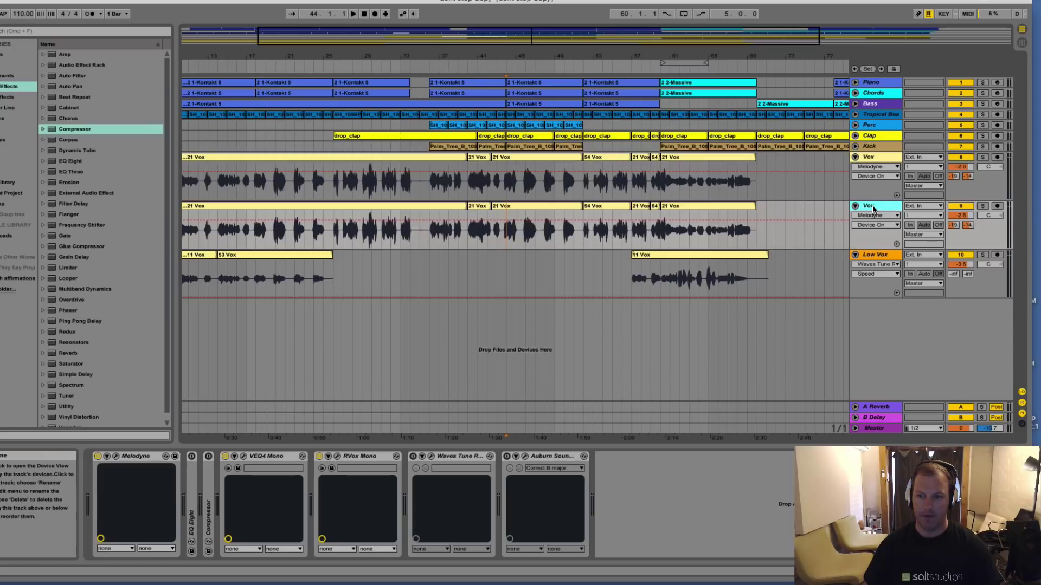
left_click(115, 457)
key("space")
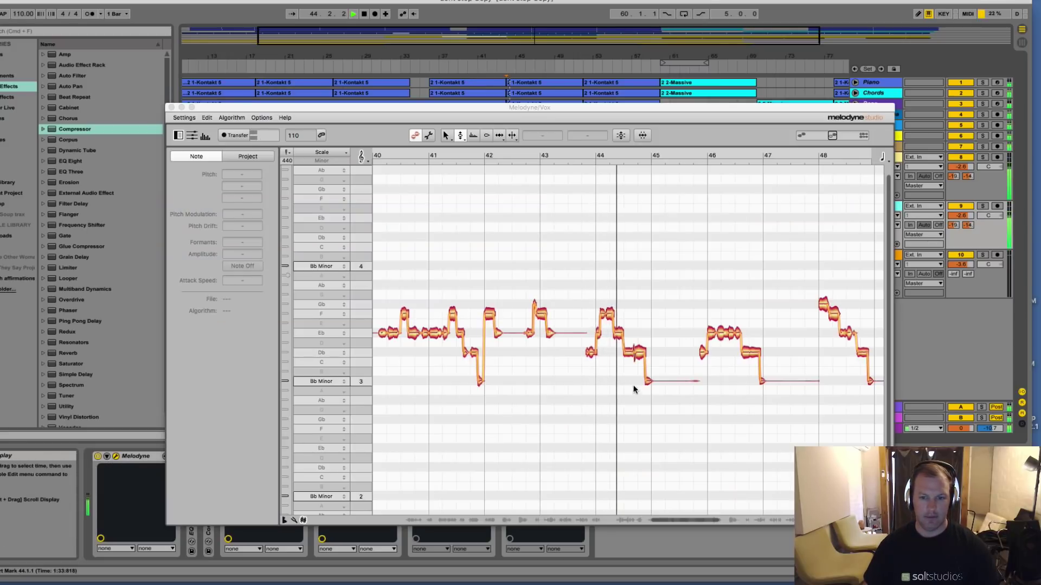
key("space")
Select the copy's notes around bar 44 with the Pitch Tool and audition the harmony
left_click_drag(655, 412, 609, 286)
right_click(590, 298)
left_click(576, 284)
key("space")
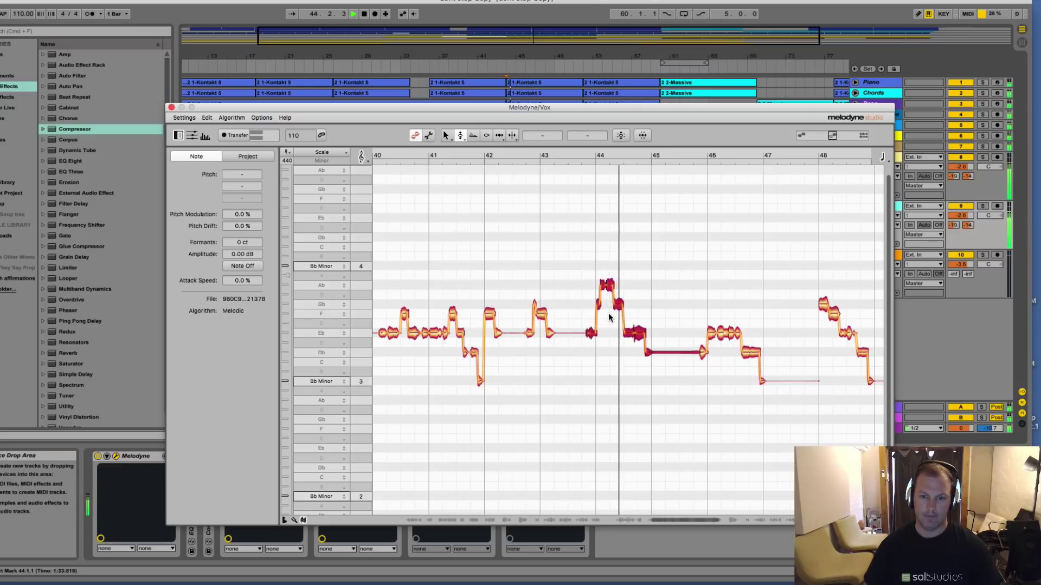
left_click(607, 367)
key("space")
Raise the note near bar 44.8 to F 4, audition it, and close Melodyne
left_click_drag(641, 333, 641, 325)
key("space")
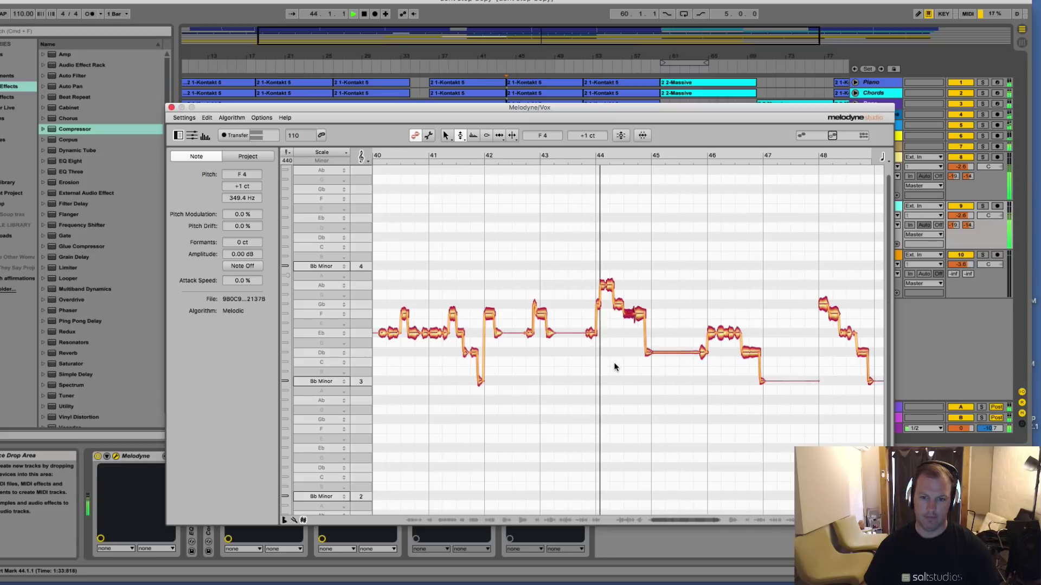
left_click(577, 362)
key("space")
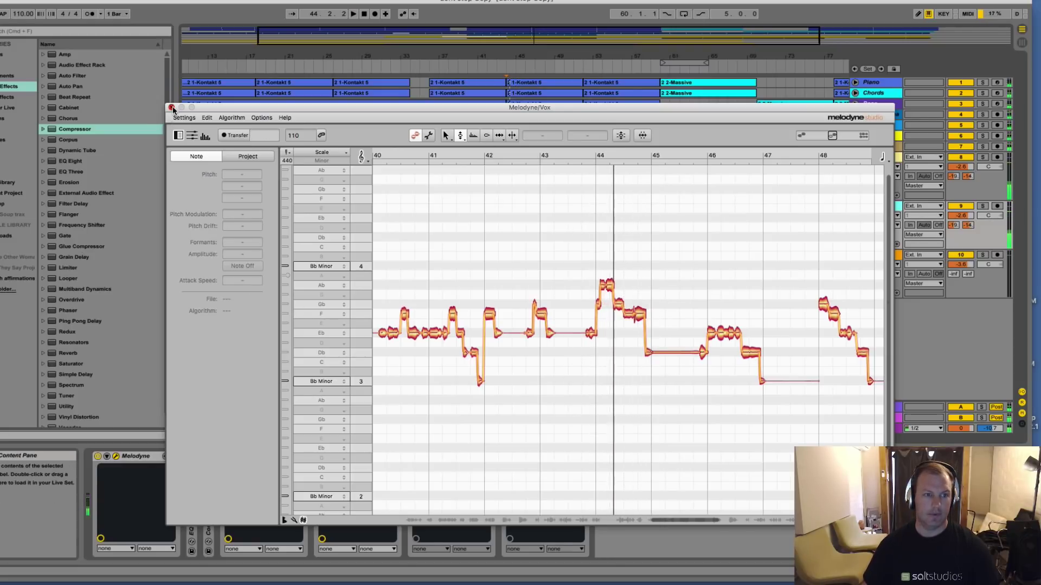
left_click(171, 106)
left_click_drag(520, 60, 504, 233)
left_click(459, 255)
key("space")
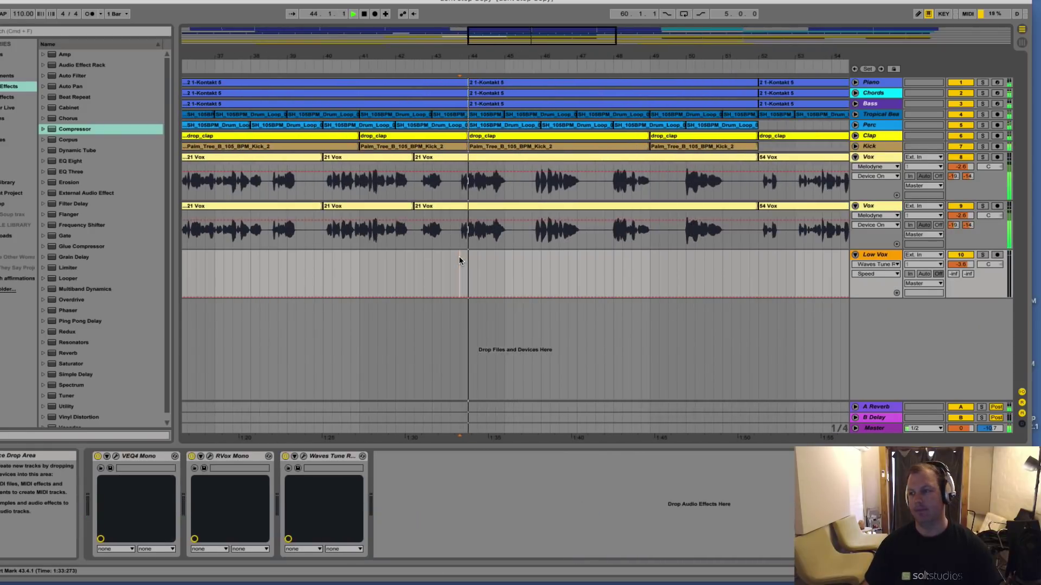
key("space")
left_click(879, 206)
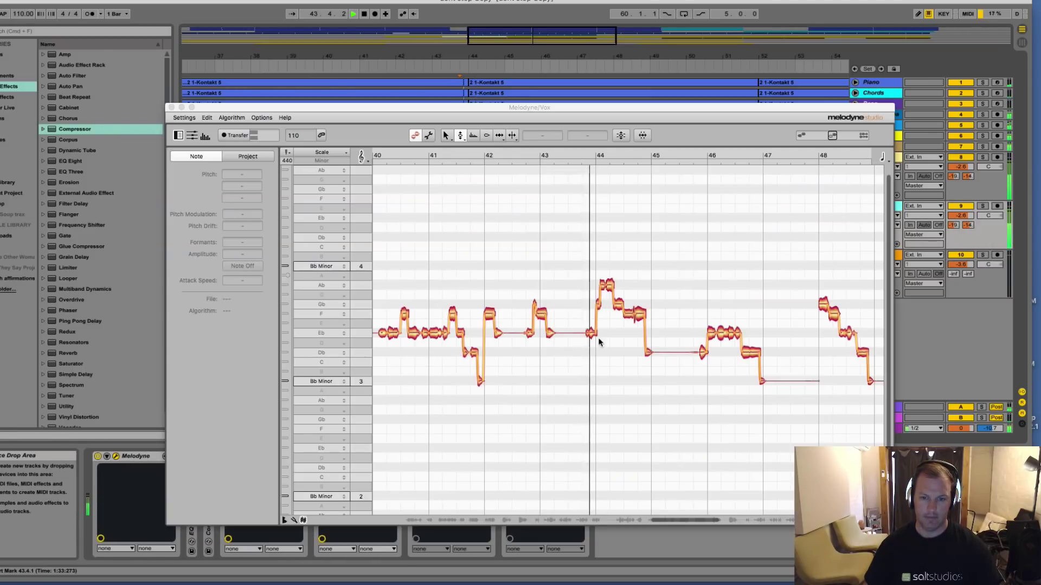
left_click(590, 328)
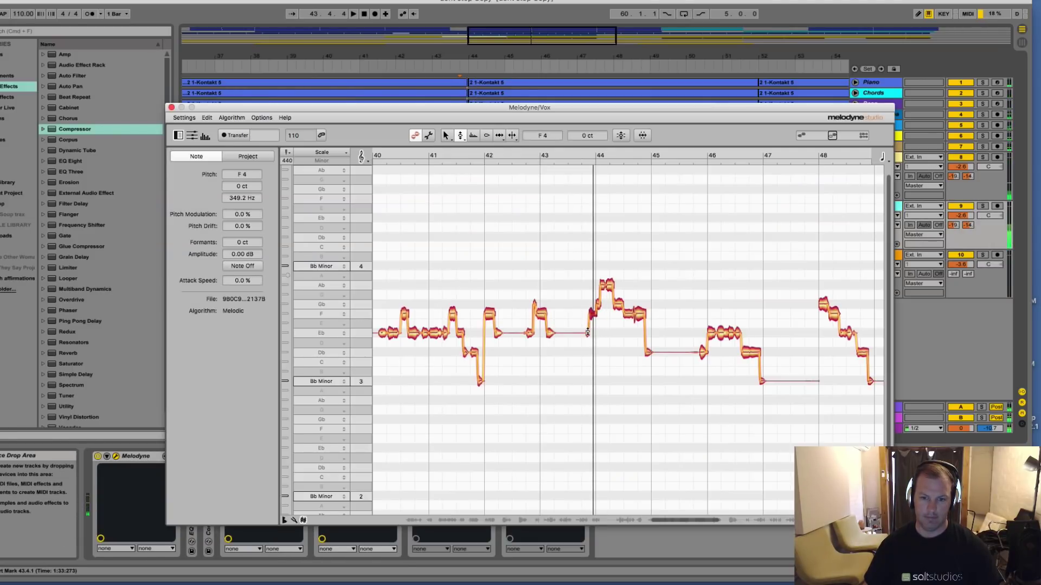
left_click(170, 107)
key("space")
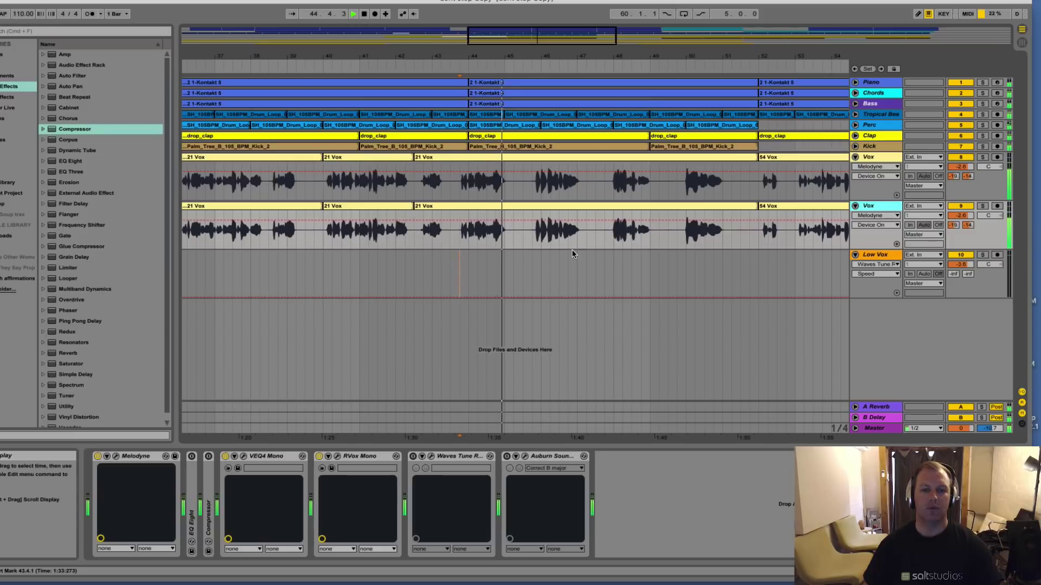
key("space")
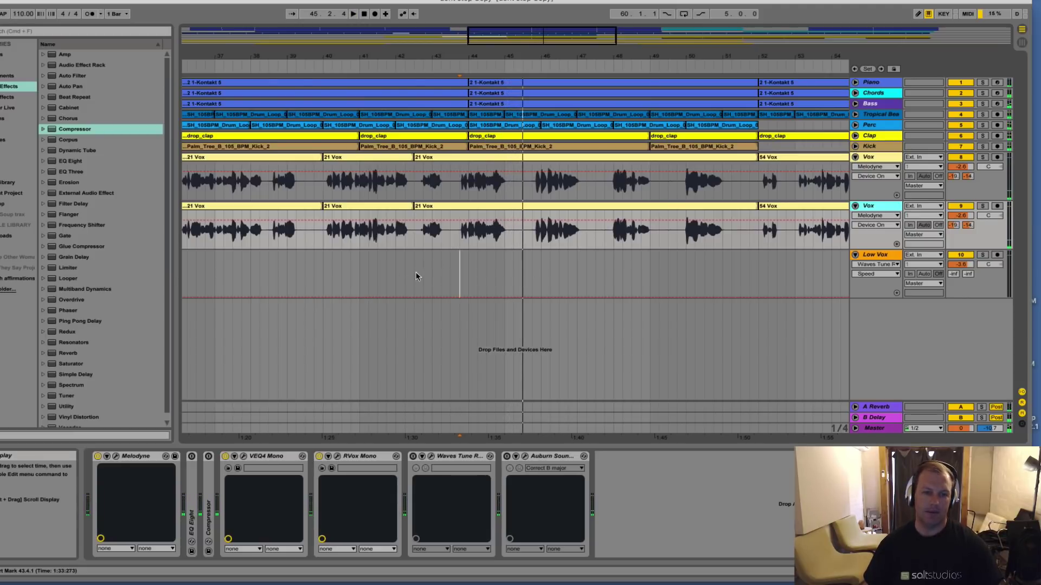
left_click(322, 273)
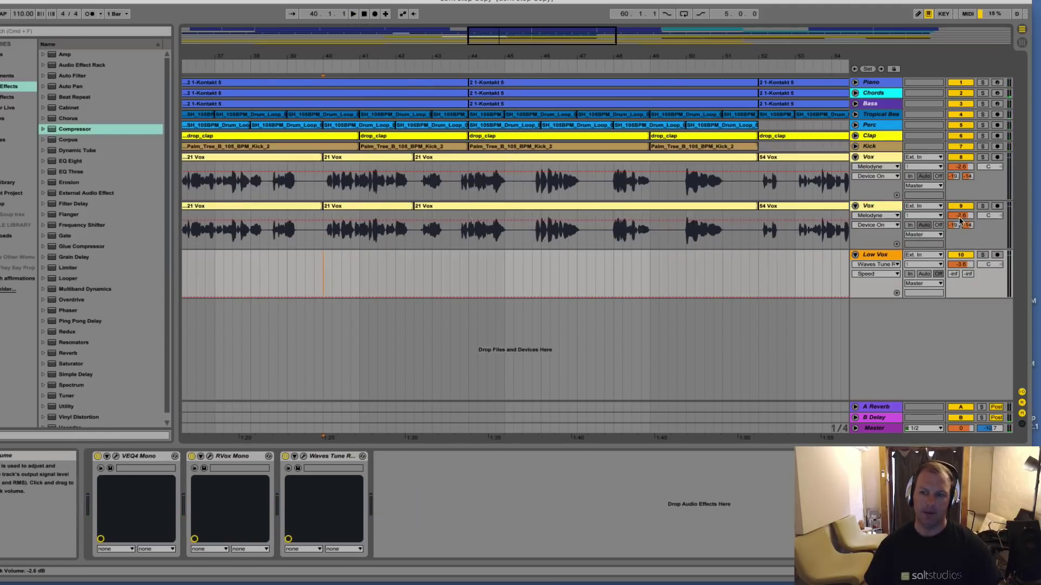
Play from bar 40 and drag the duplicated Vox track's volume down
key("space")
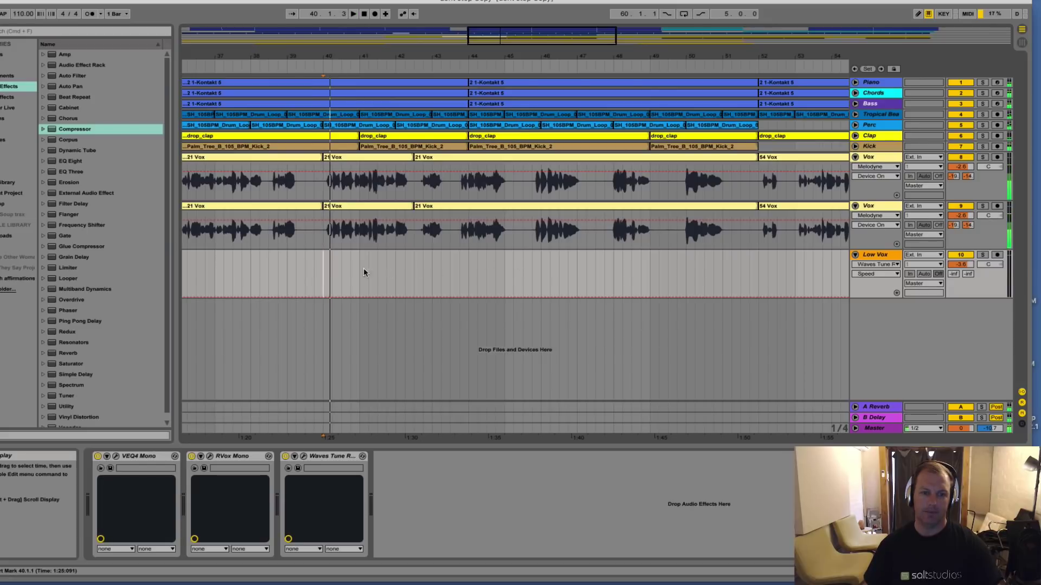
left_click_drag(960, 215, 988, 217)
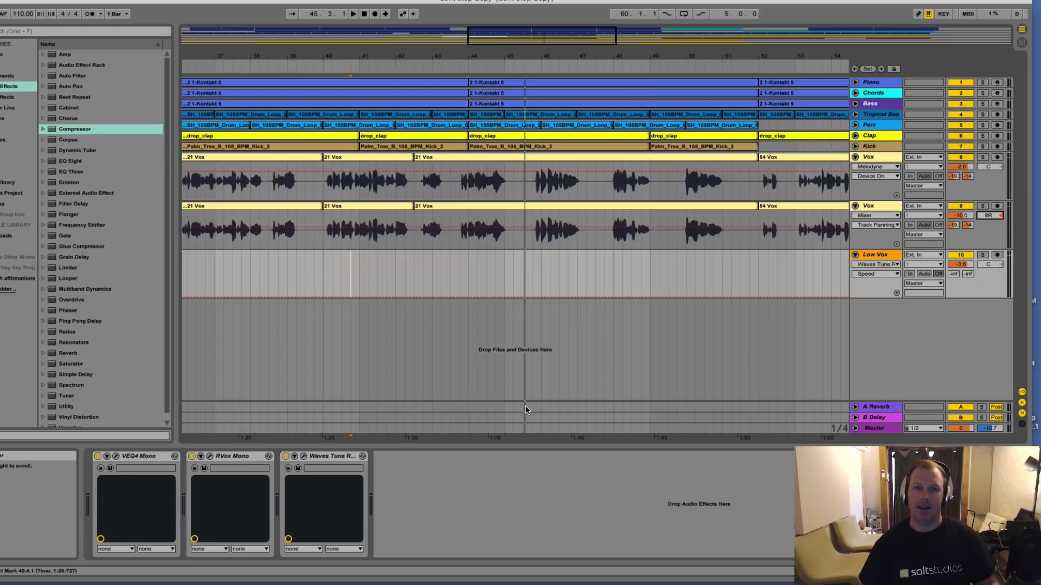
left_click(892, 158)
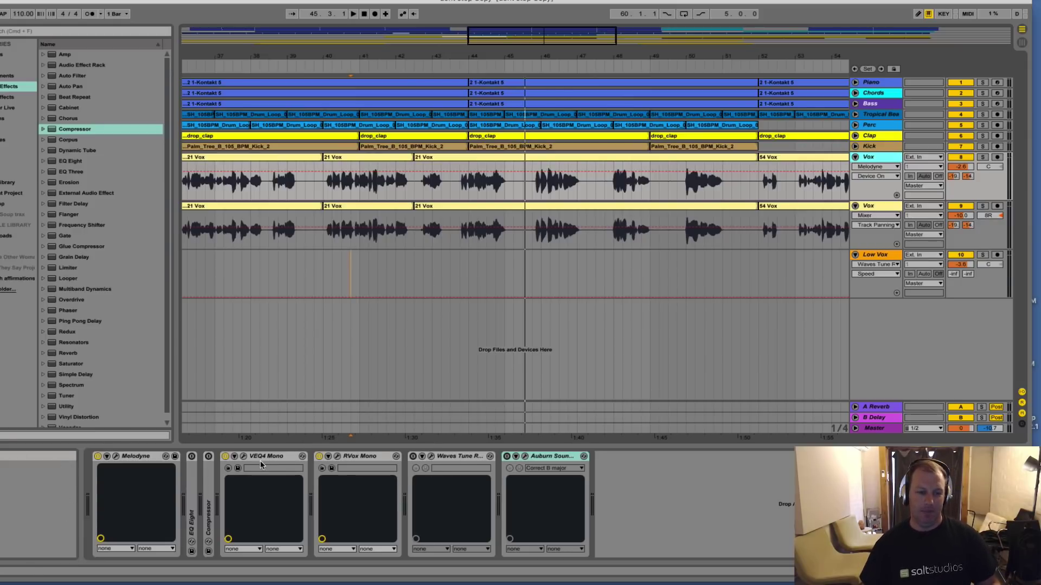
left_click(550, 456)
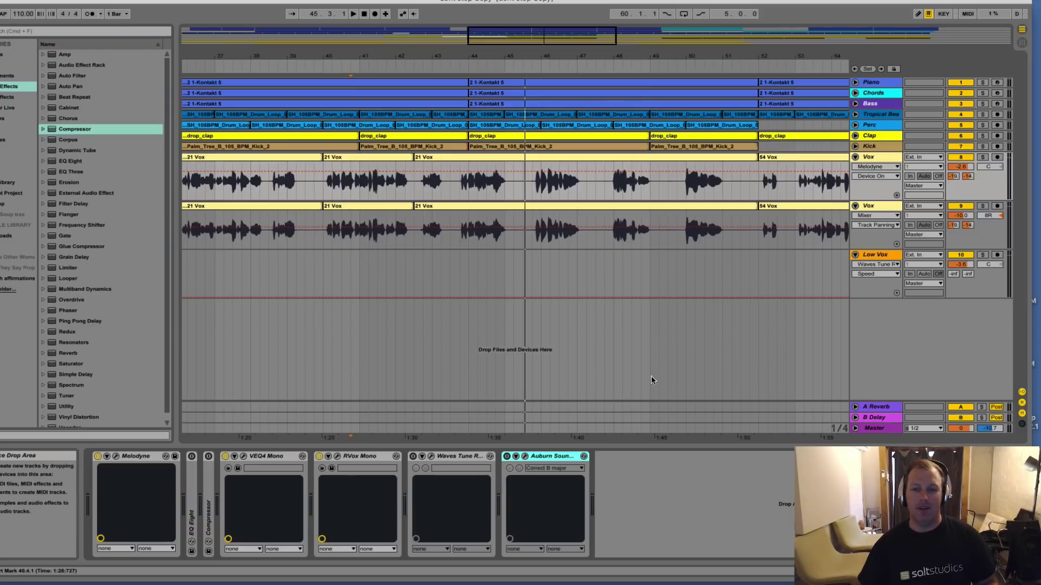
left_click(115, 456)
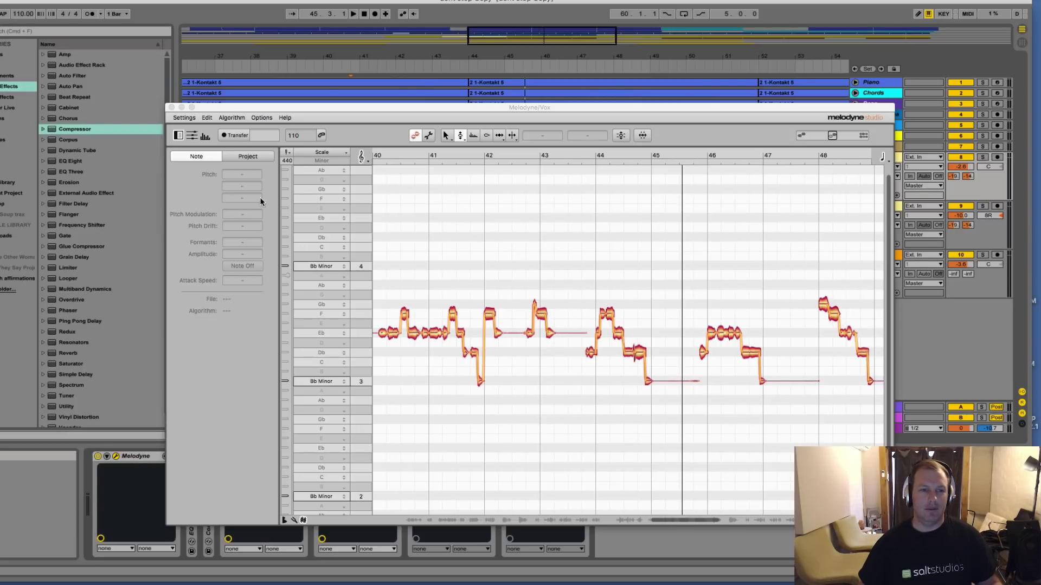
left_click(171, 107)
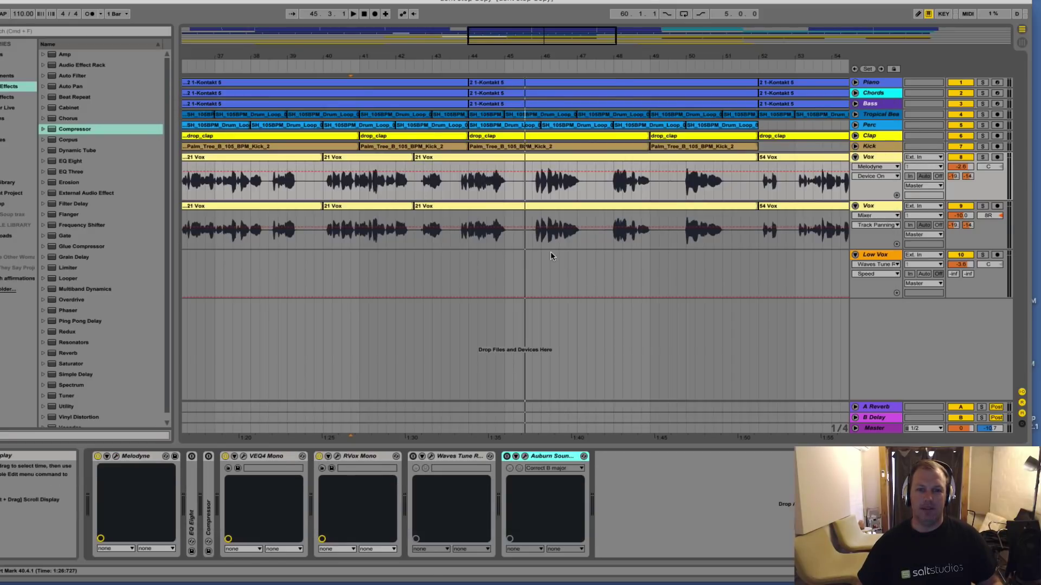
left_click_drag(524, 55, 469, 51)
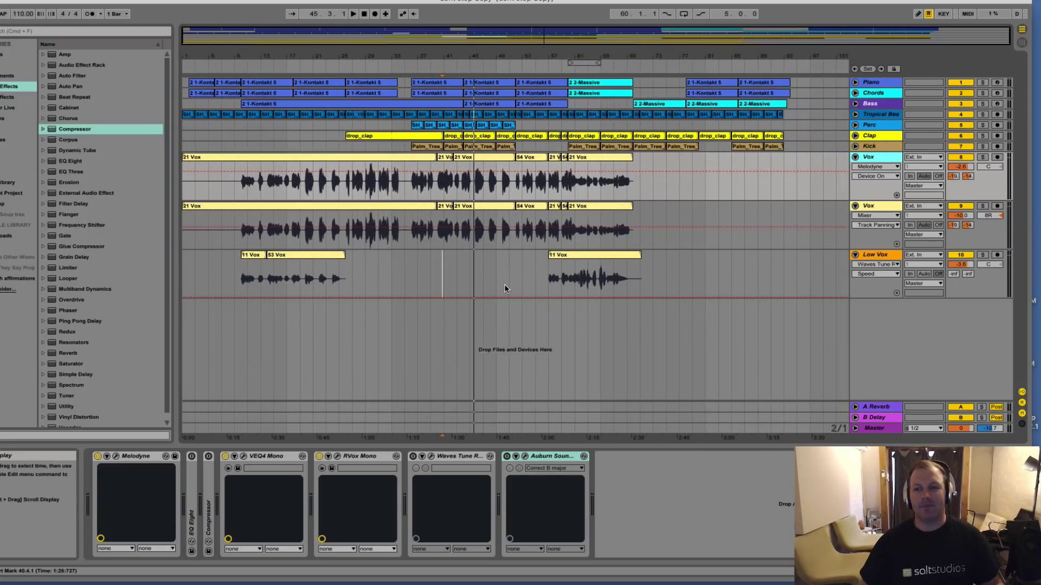